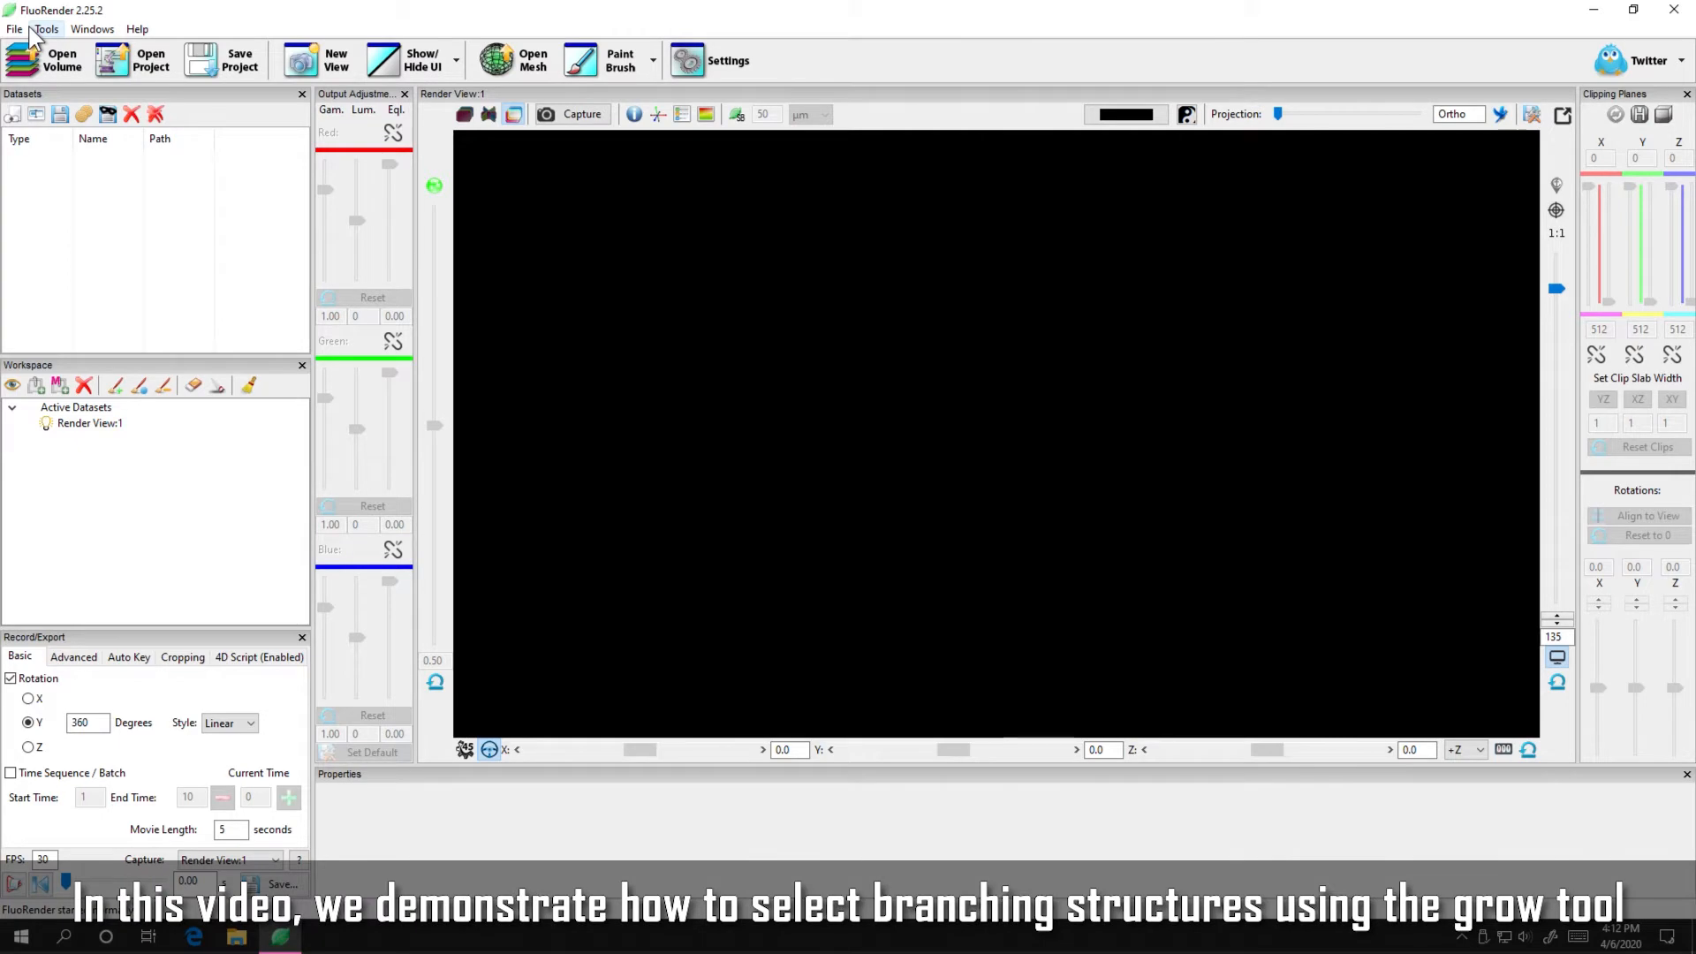
Open the example volume branches.tif from the Data folder of the FluoRender installation under Program Files on drive C.
click(59, 62)
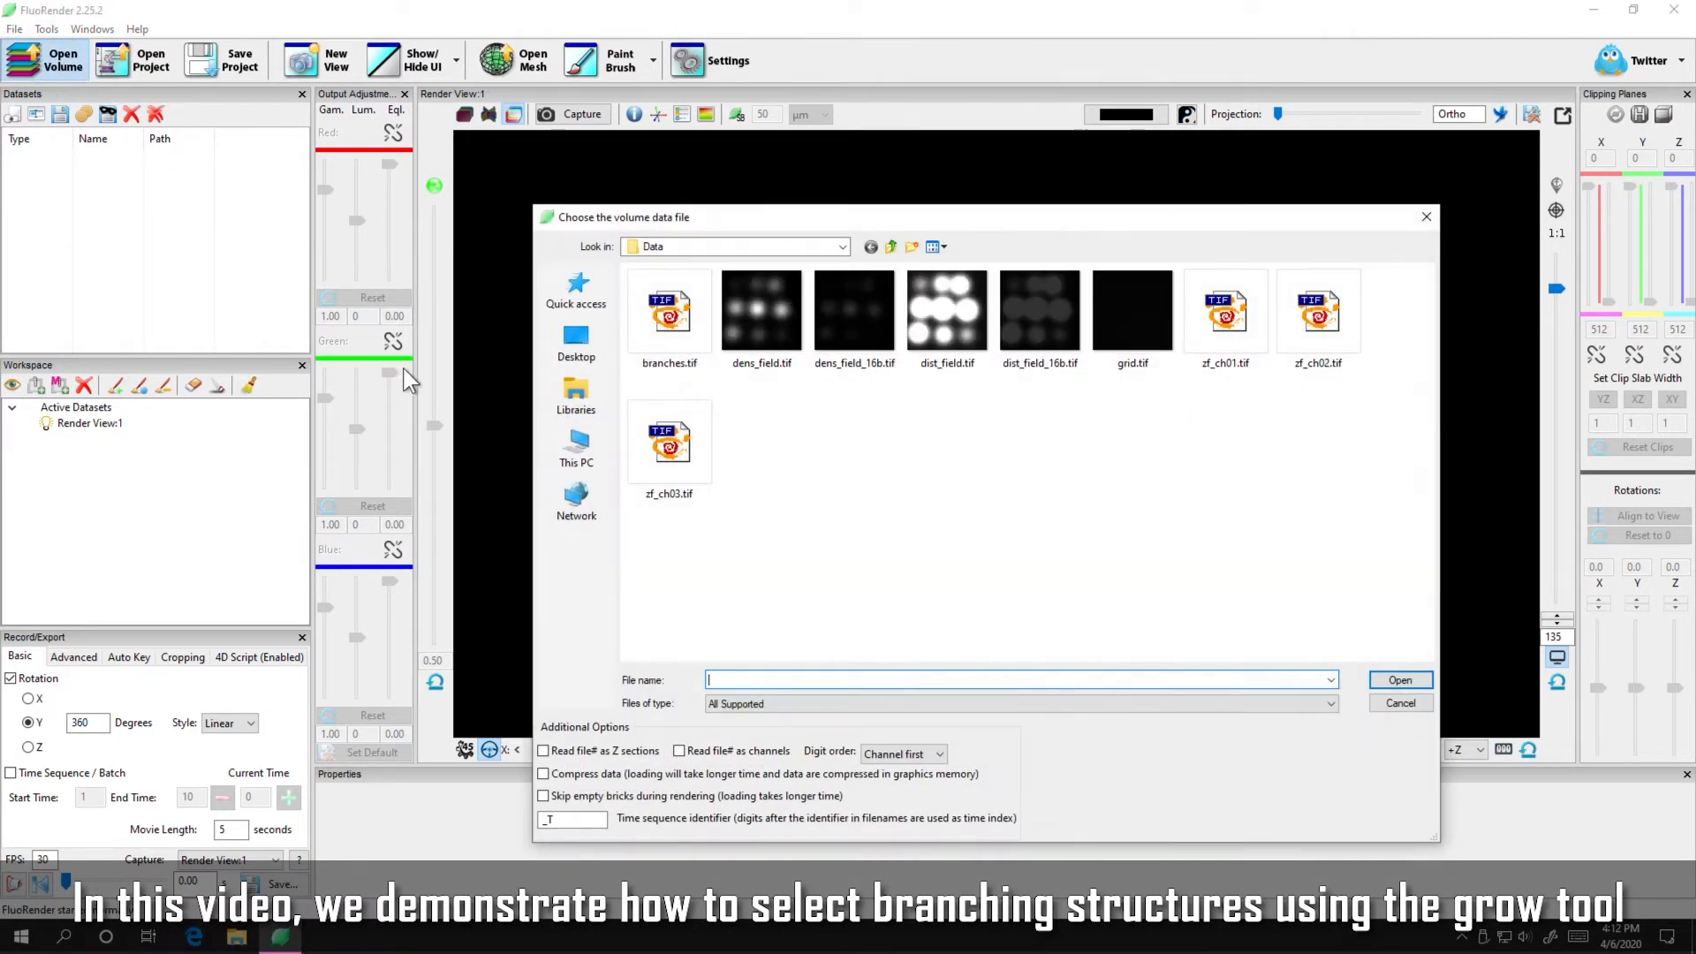
click(579, 448)
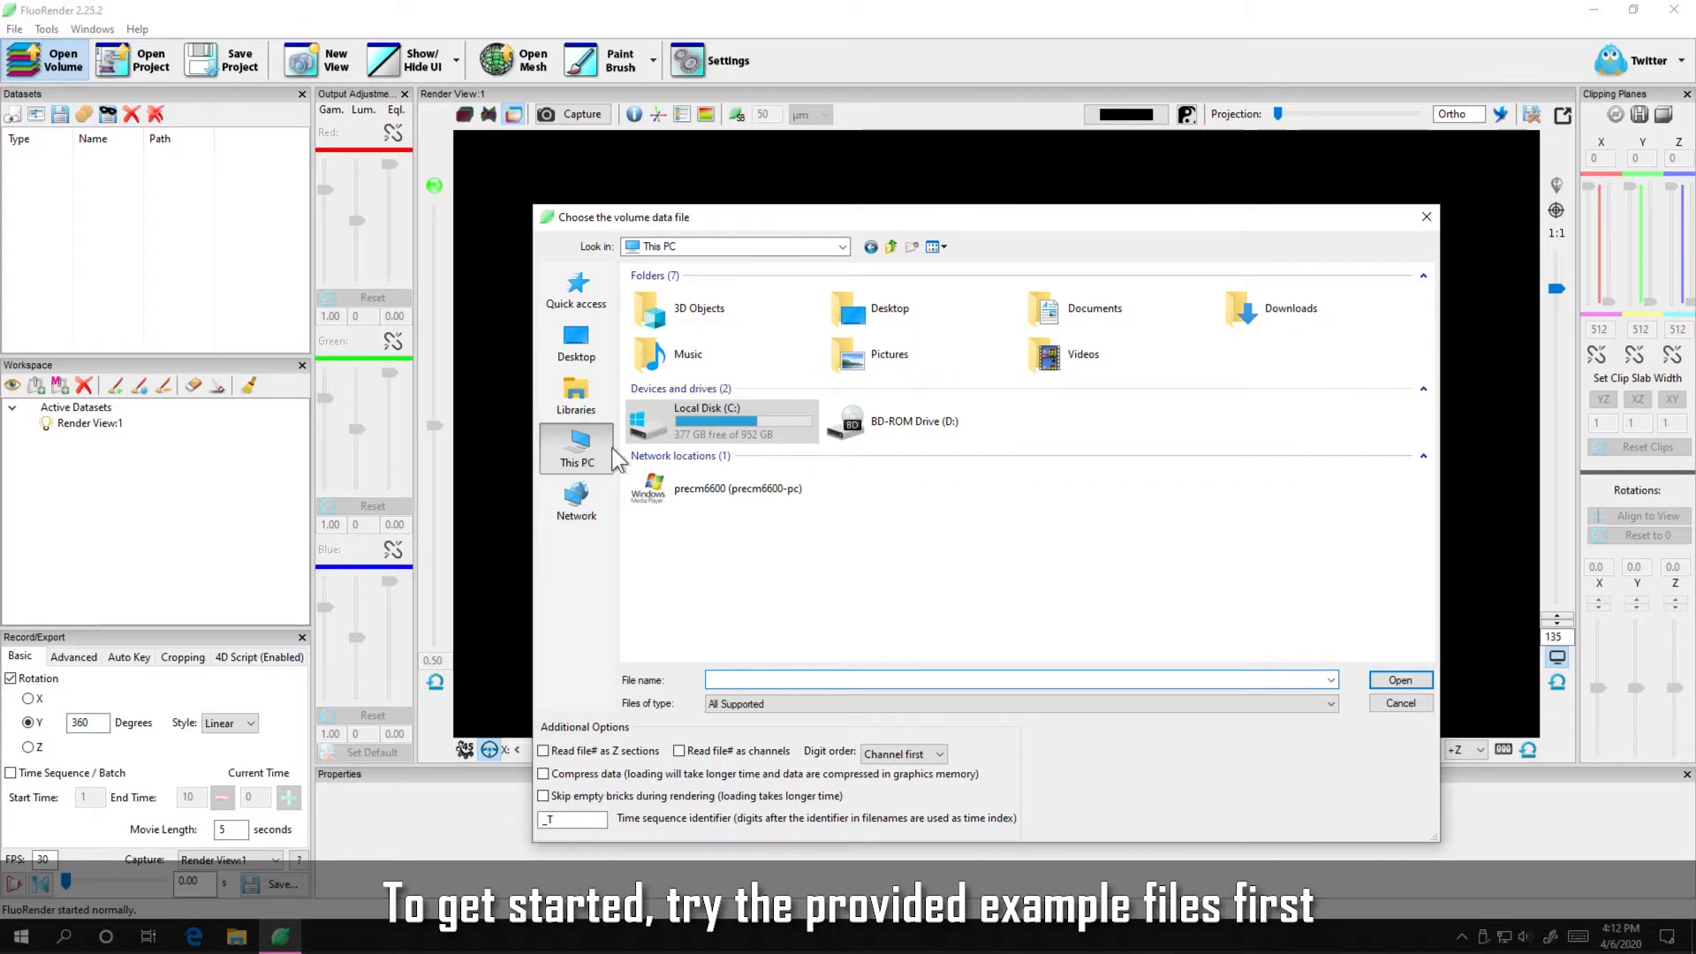
double_click(701, 425)
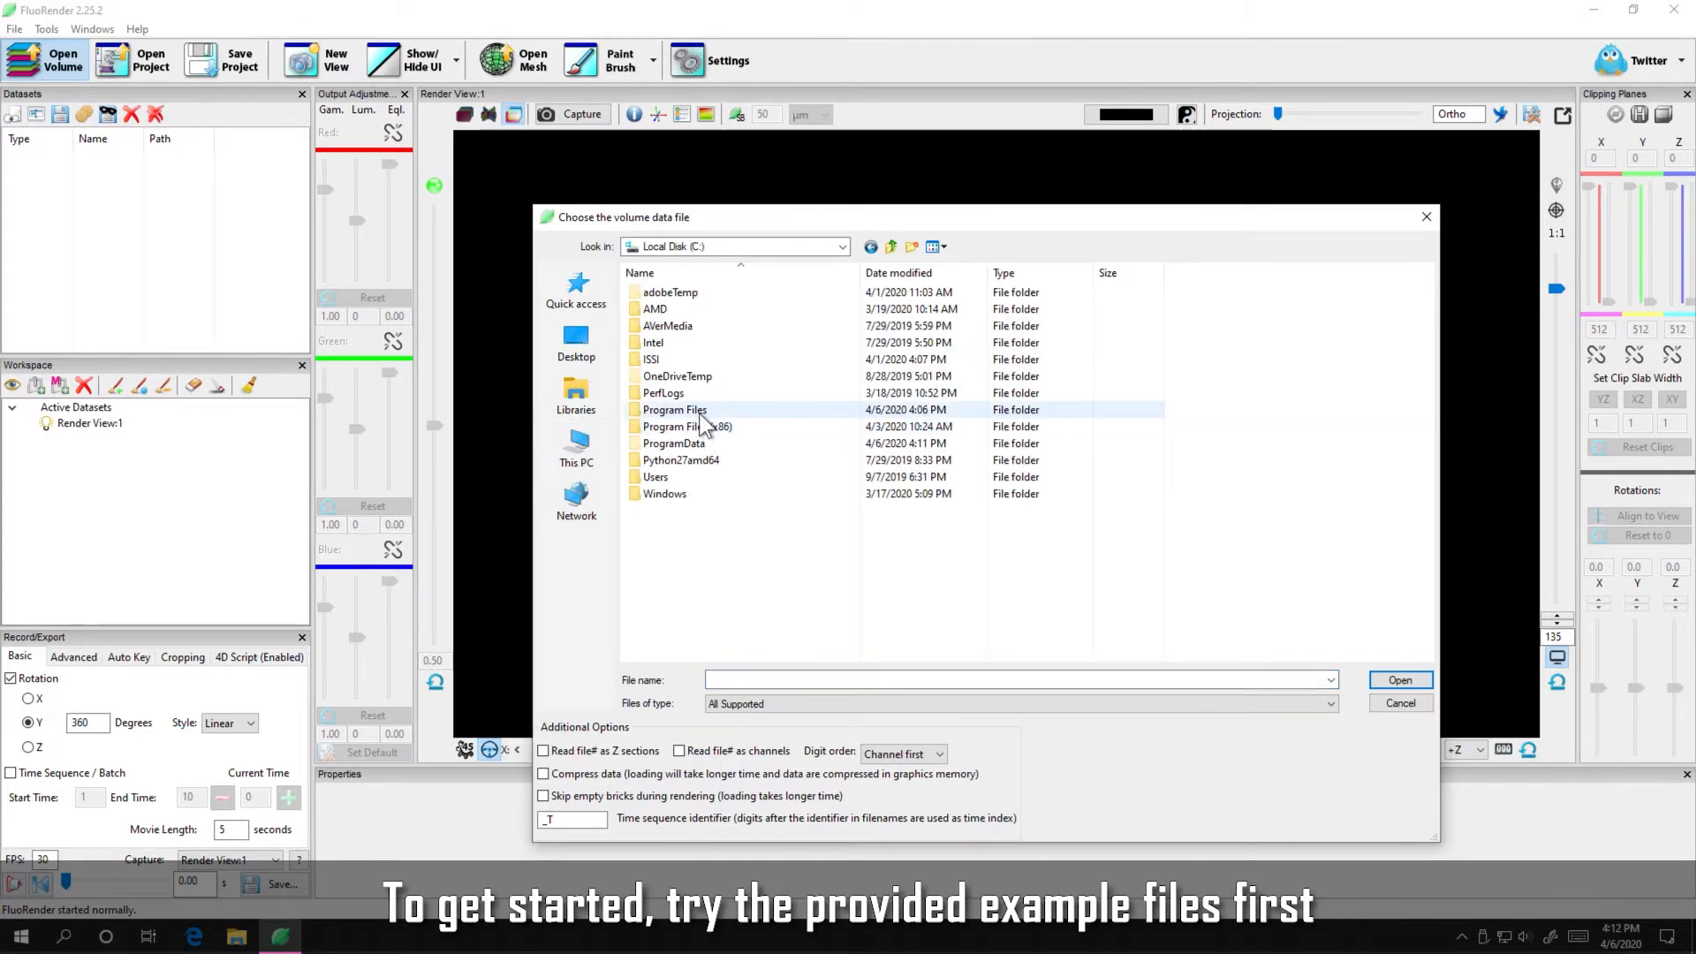
double_click(698, 410)
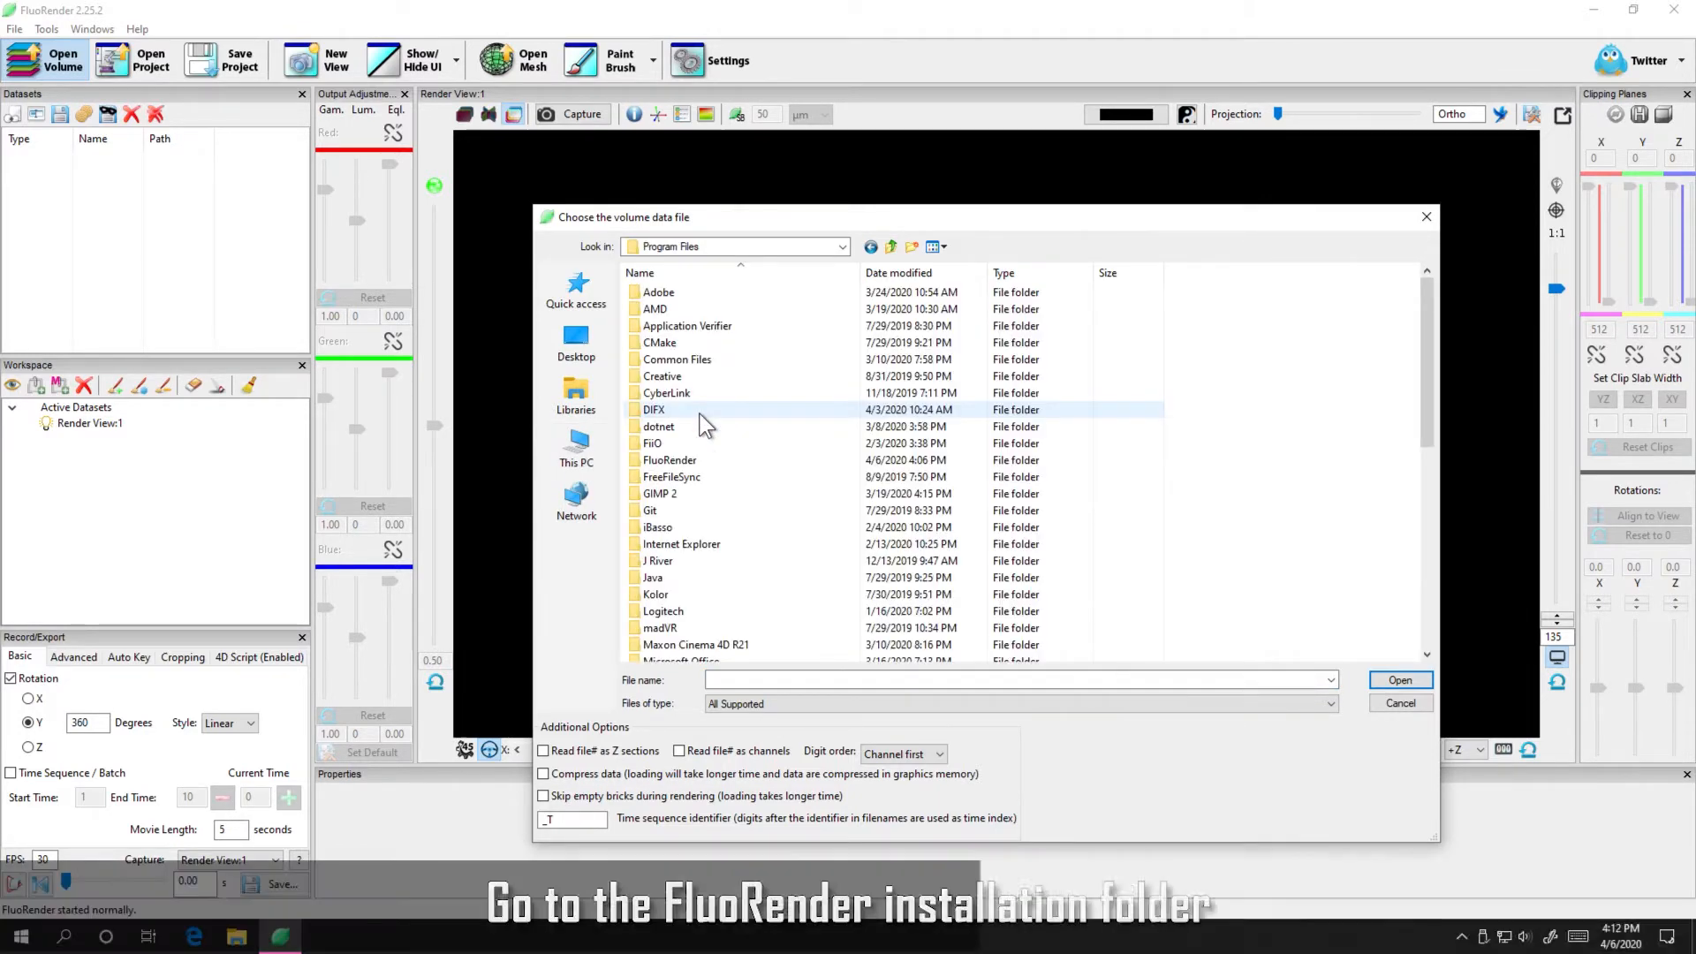
double_click(681, 463)
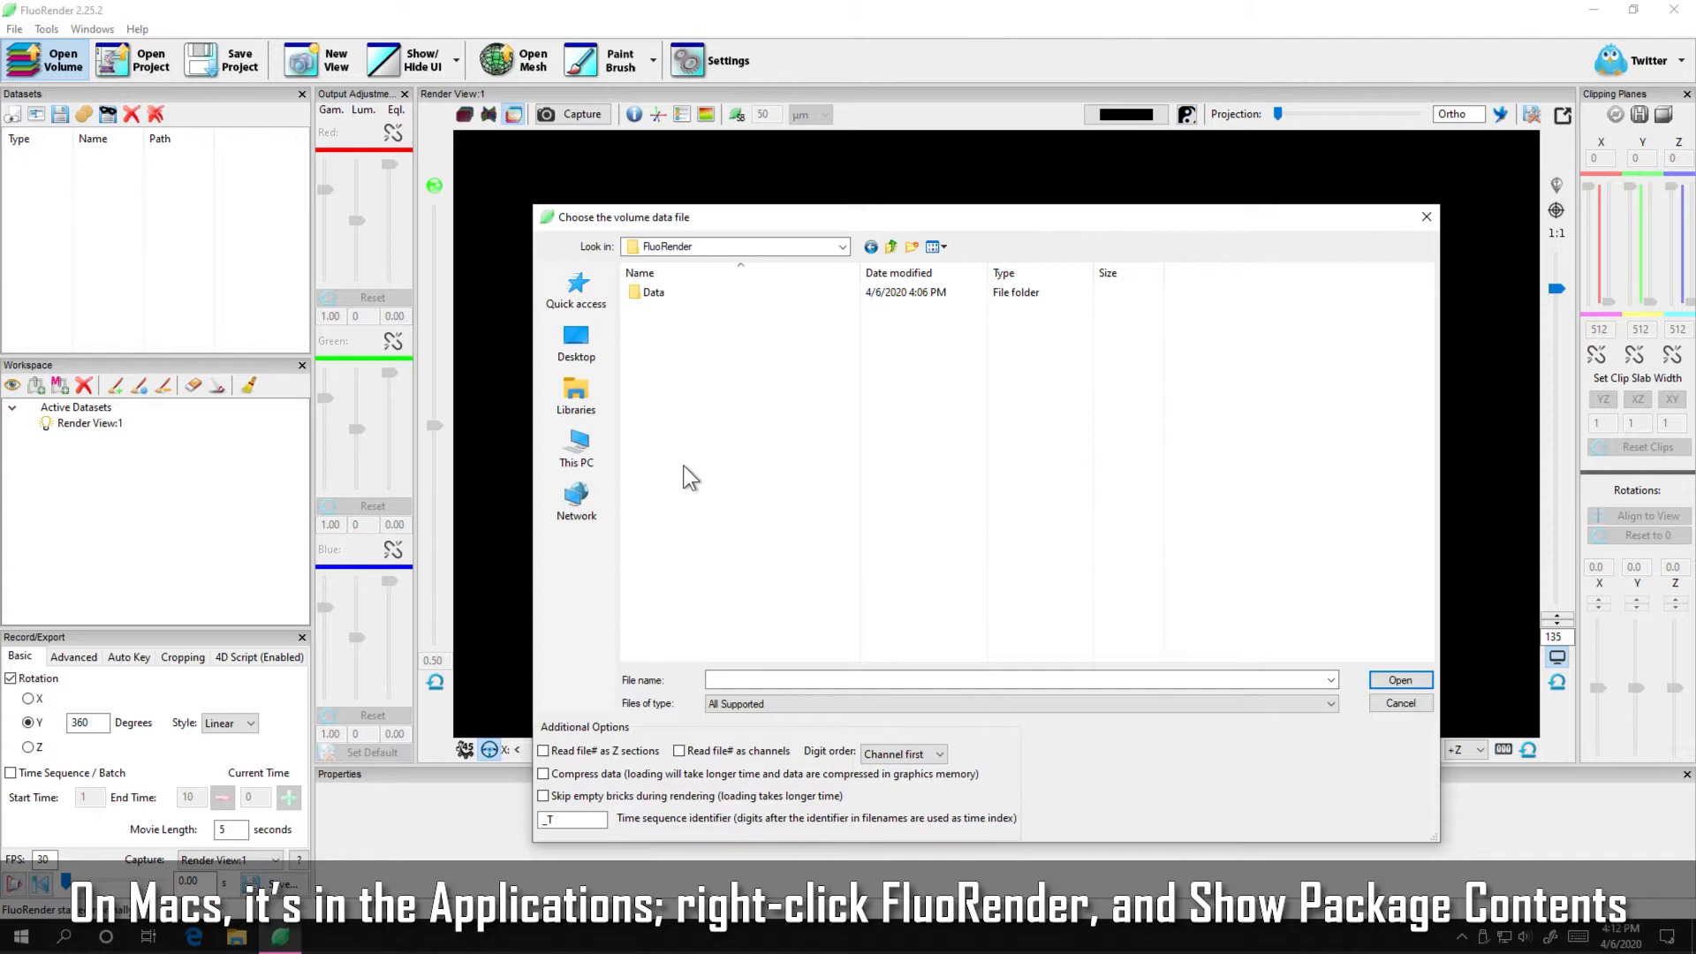
double_click(654, 294)
click(654, 295)
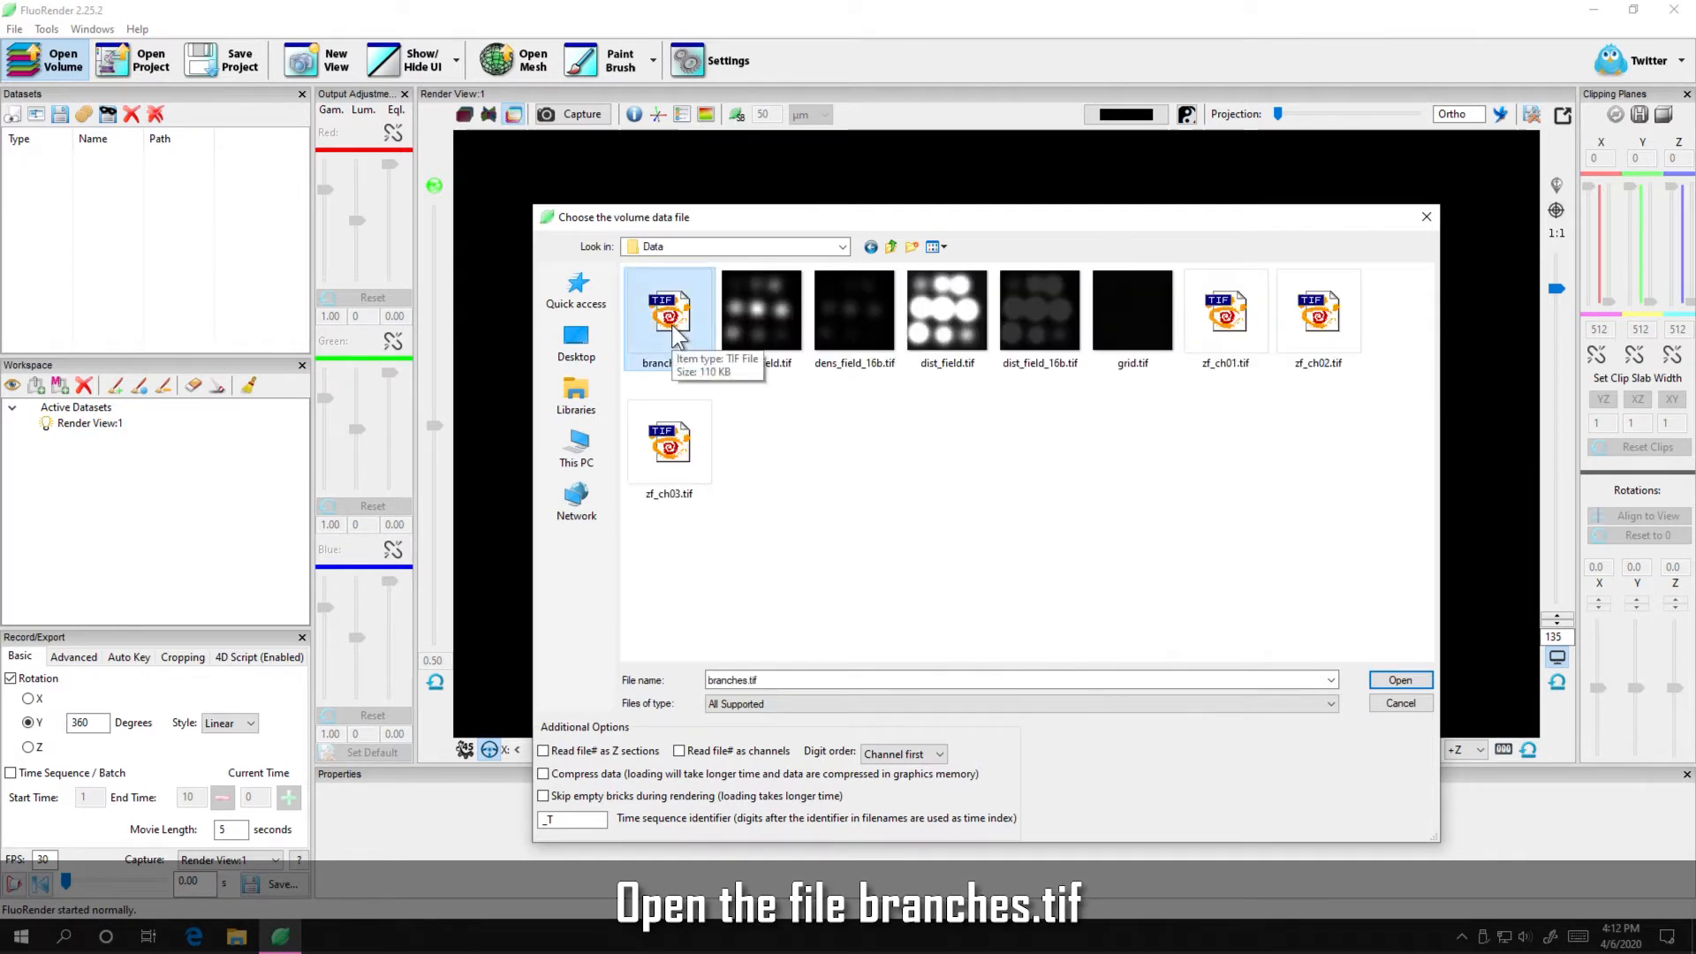
click(1400, 683)
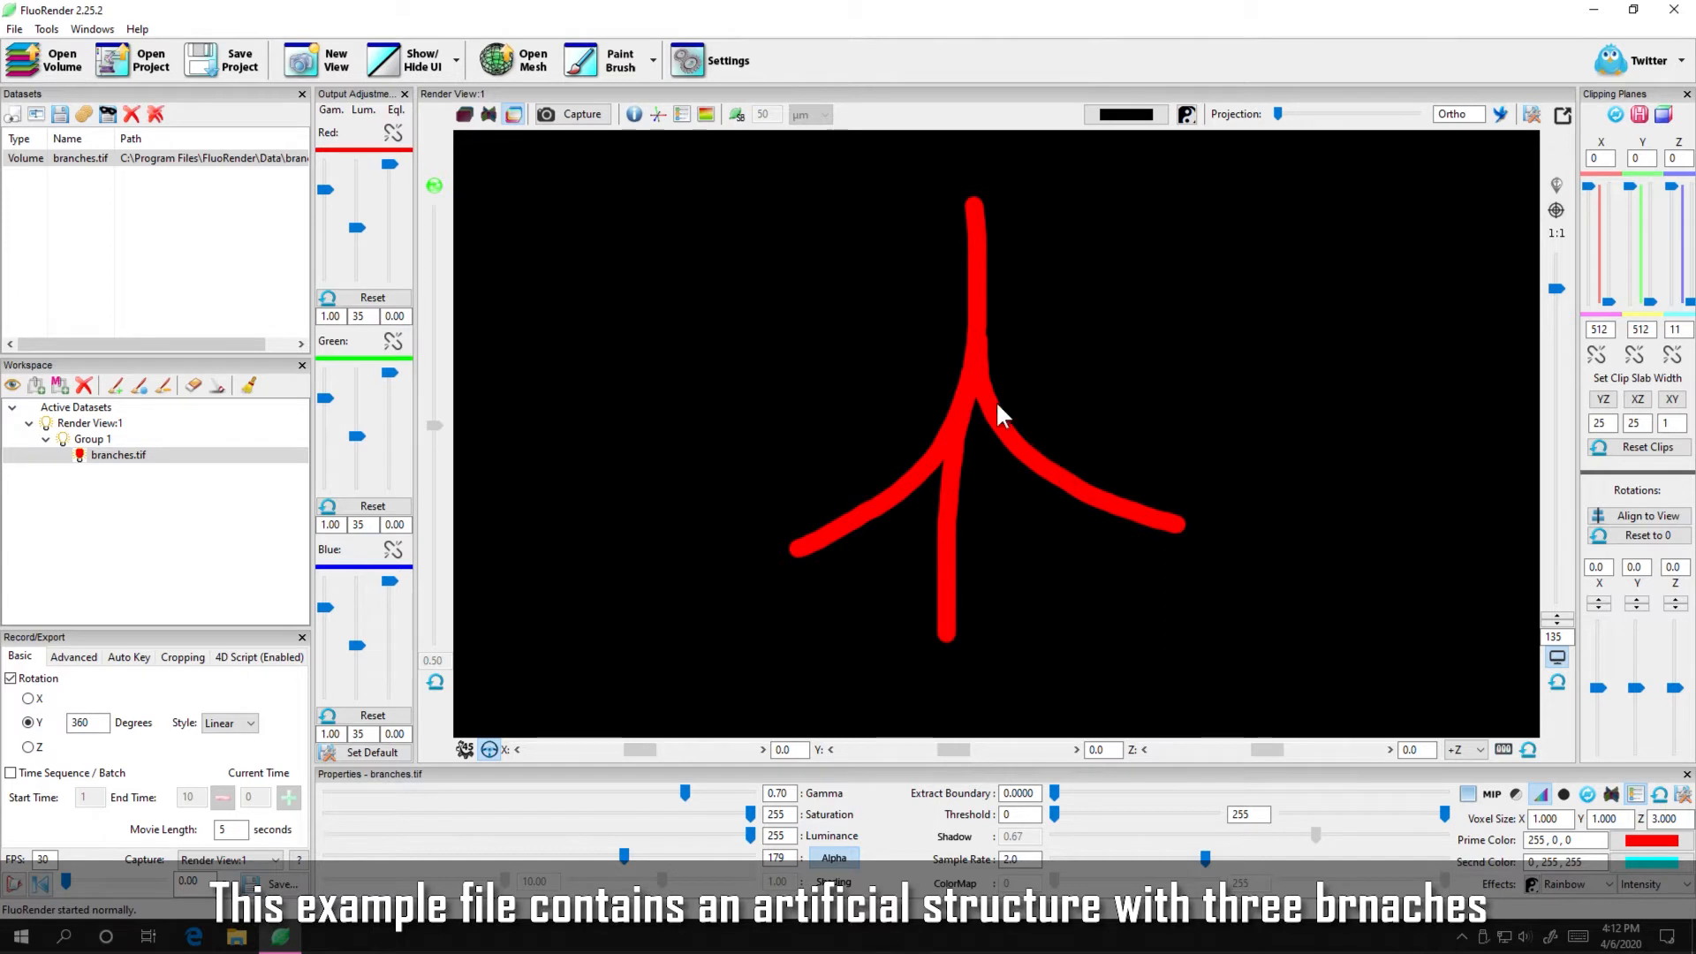
Open the Paint Brush settings and use the Grow tool to select all branches starting from the top end of the stem.
click(610, 60)
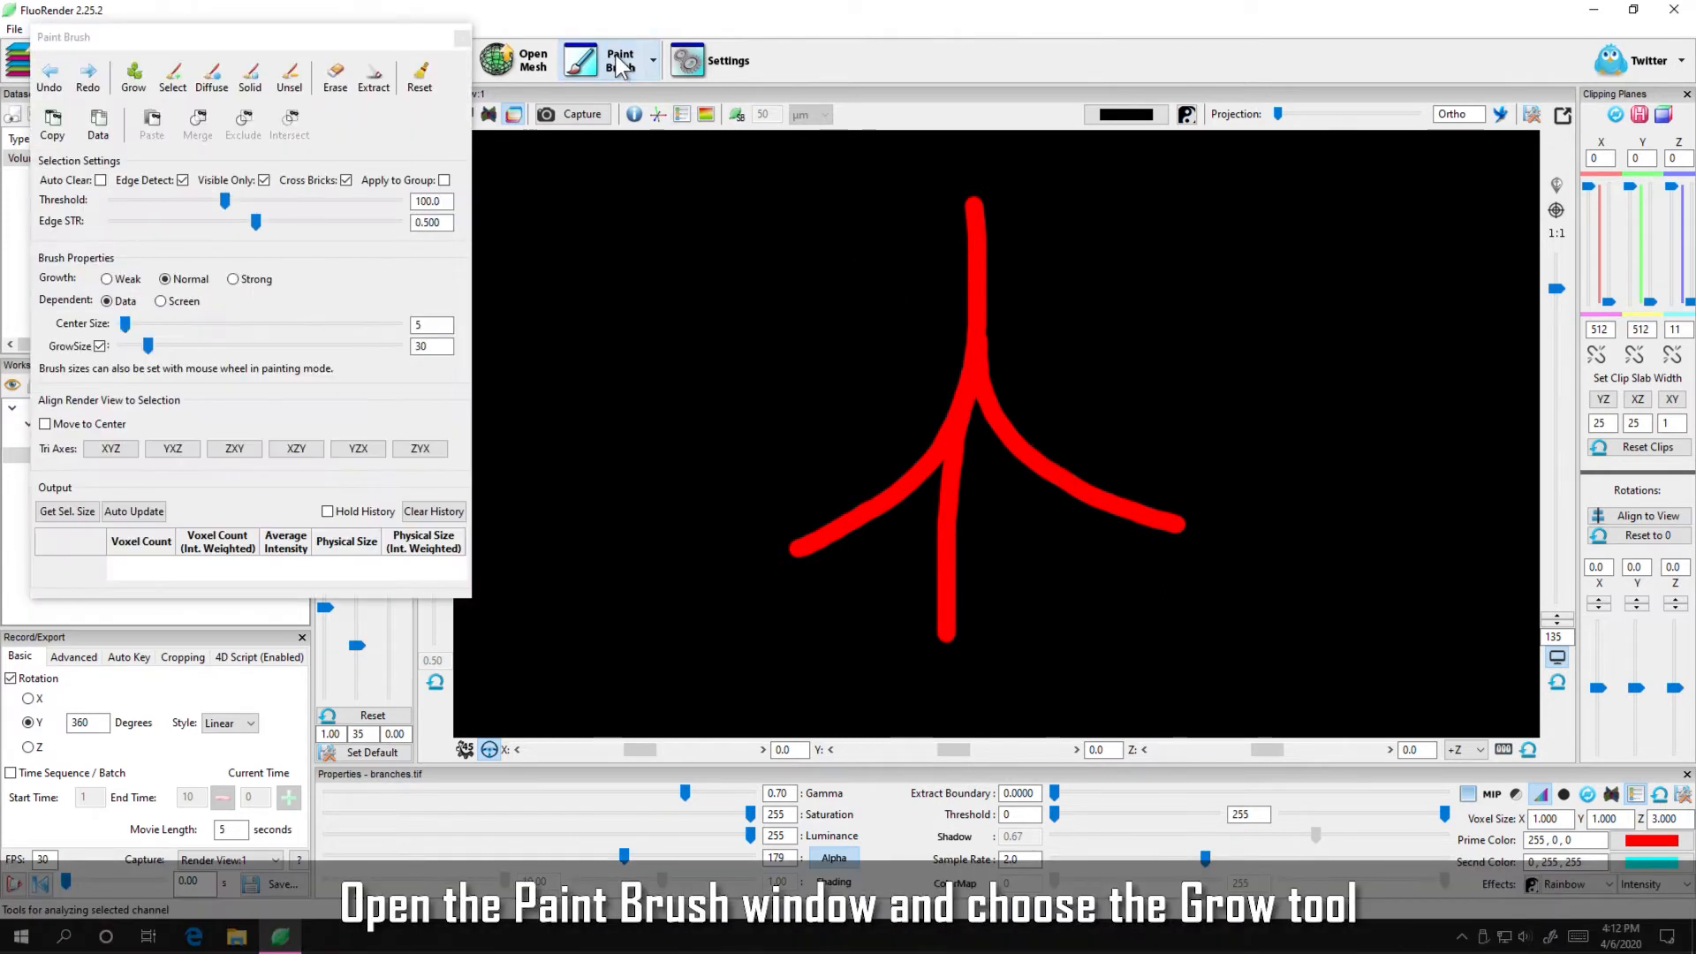
click(136, 82)
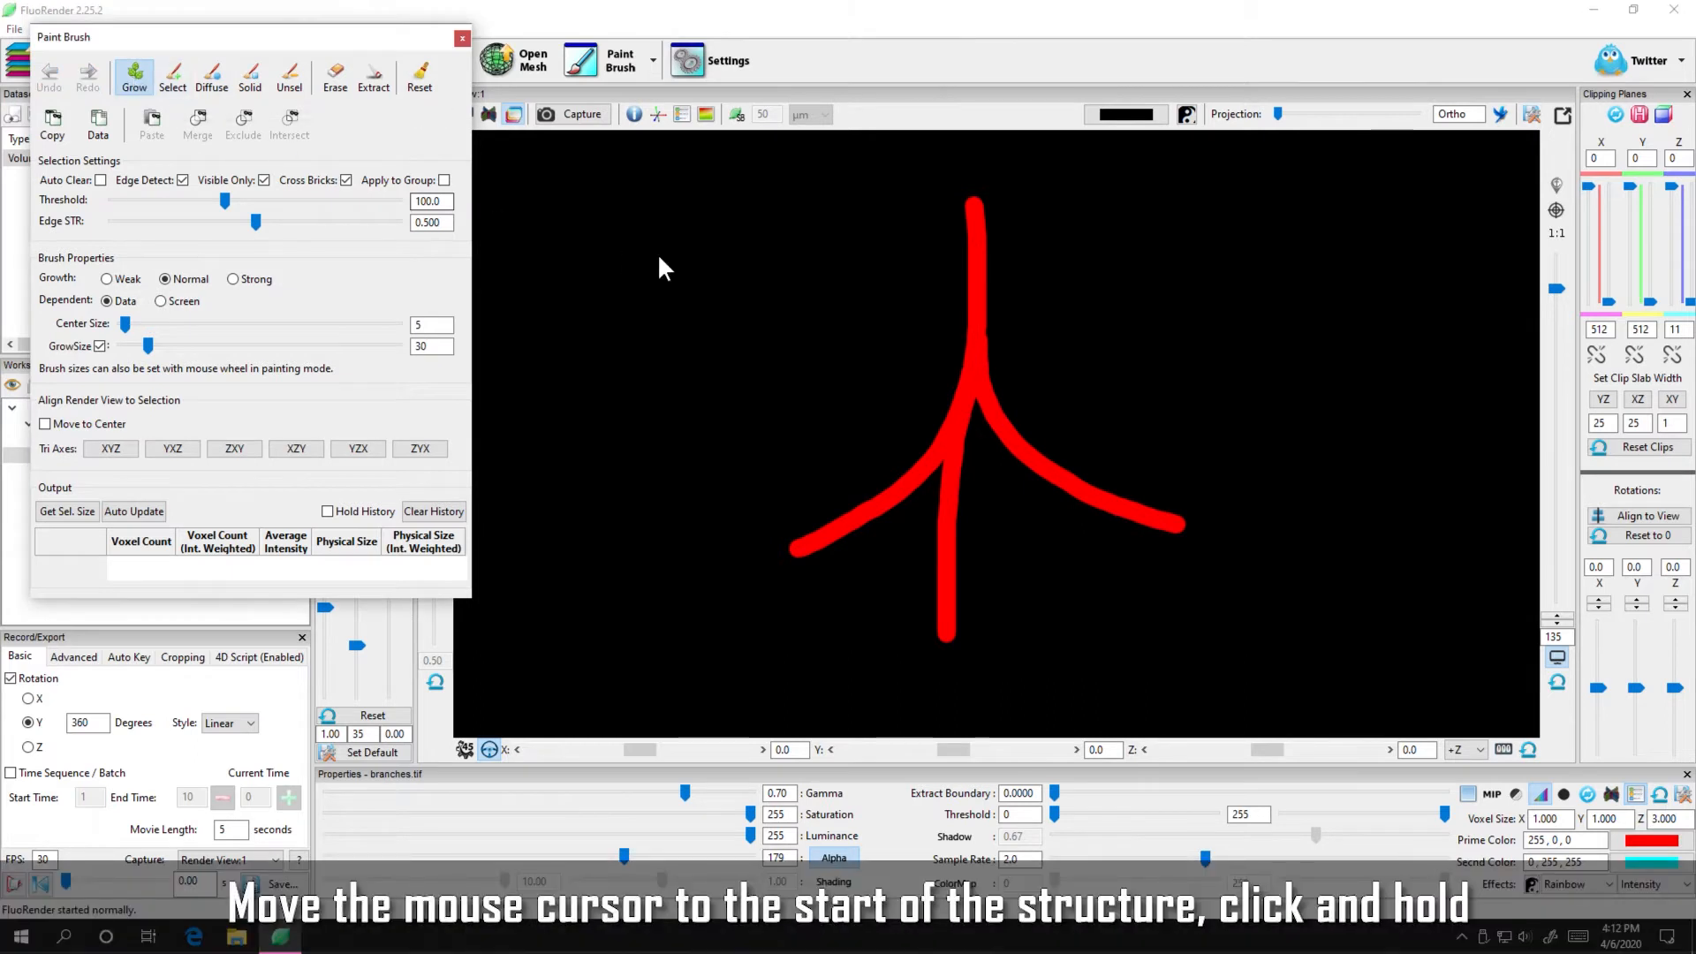
click(973, 206)
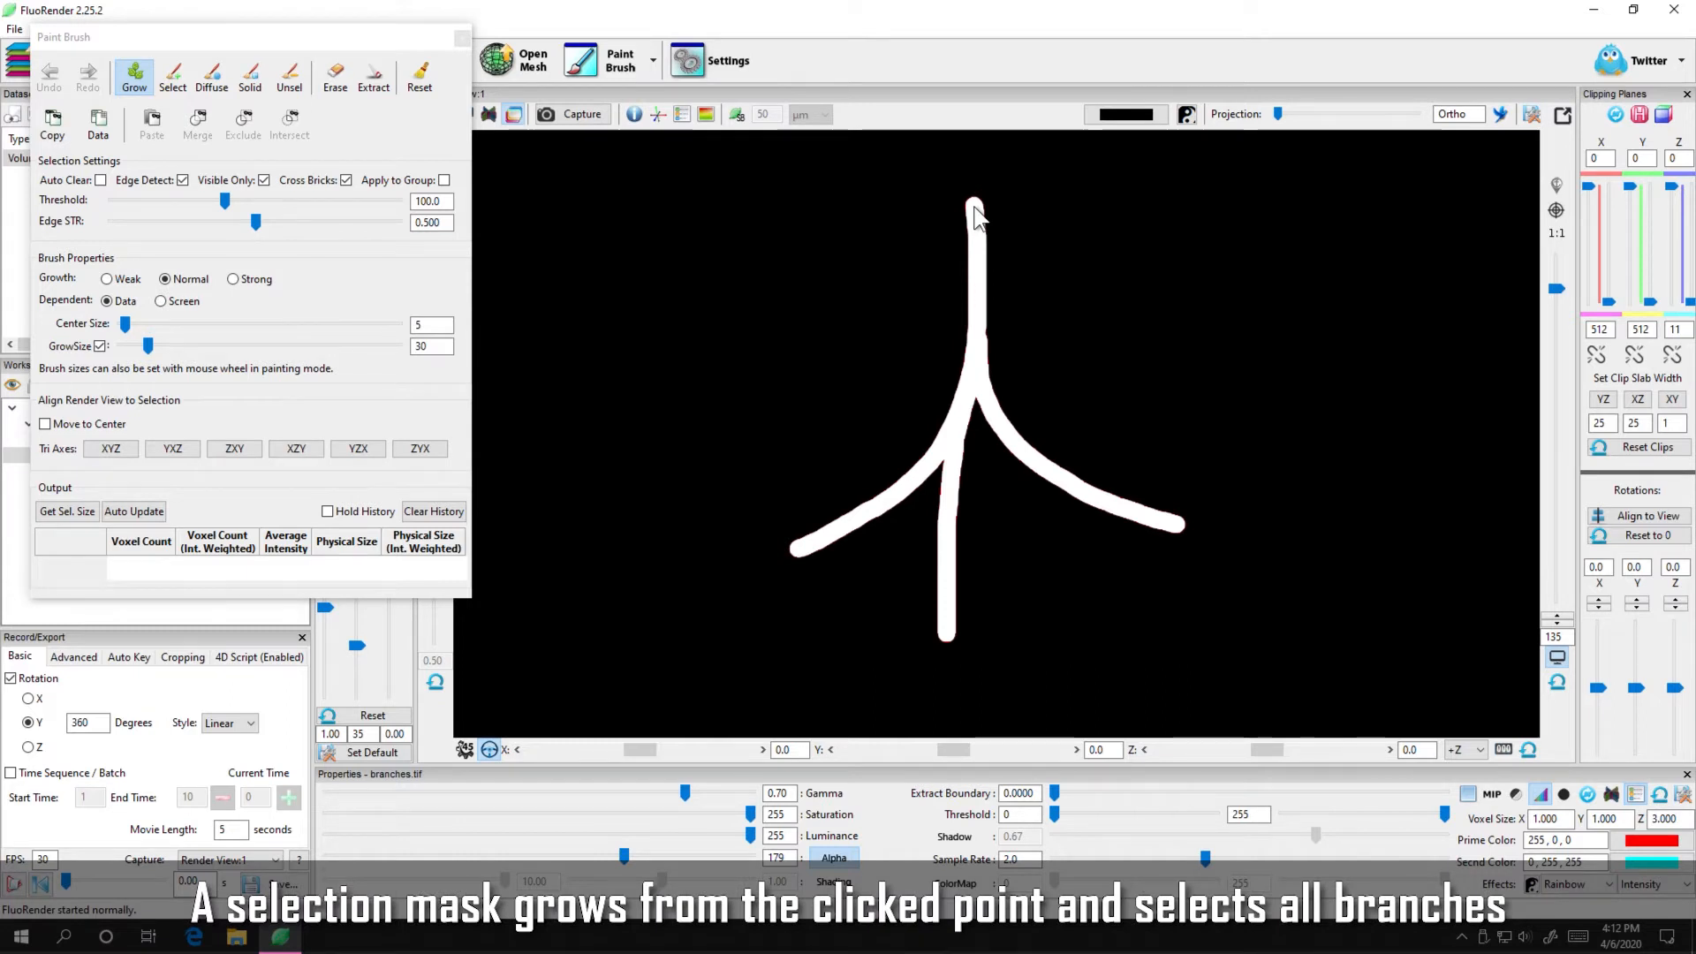
Clear the selection and regrow it from the top end of the stem with Weak growth strength.
click(420, 80)
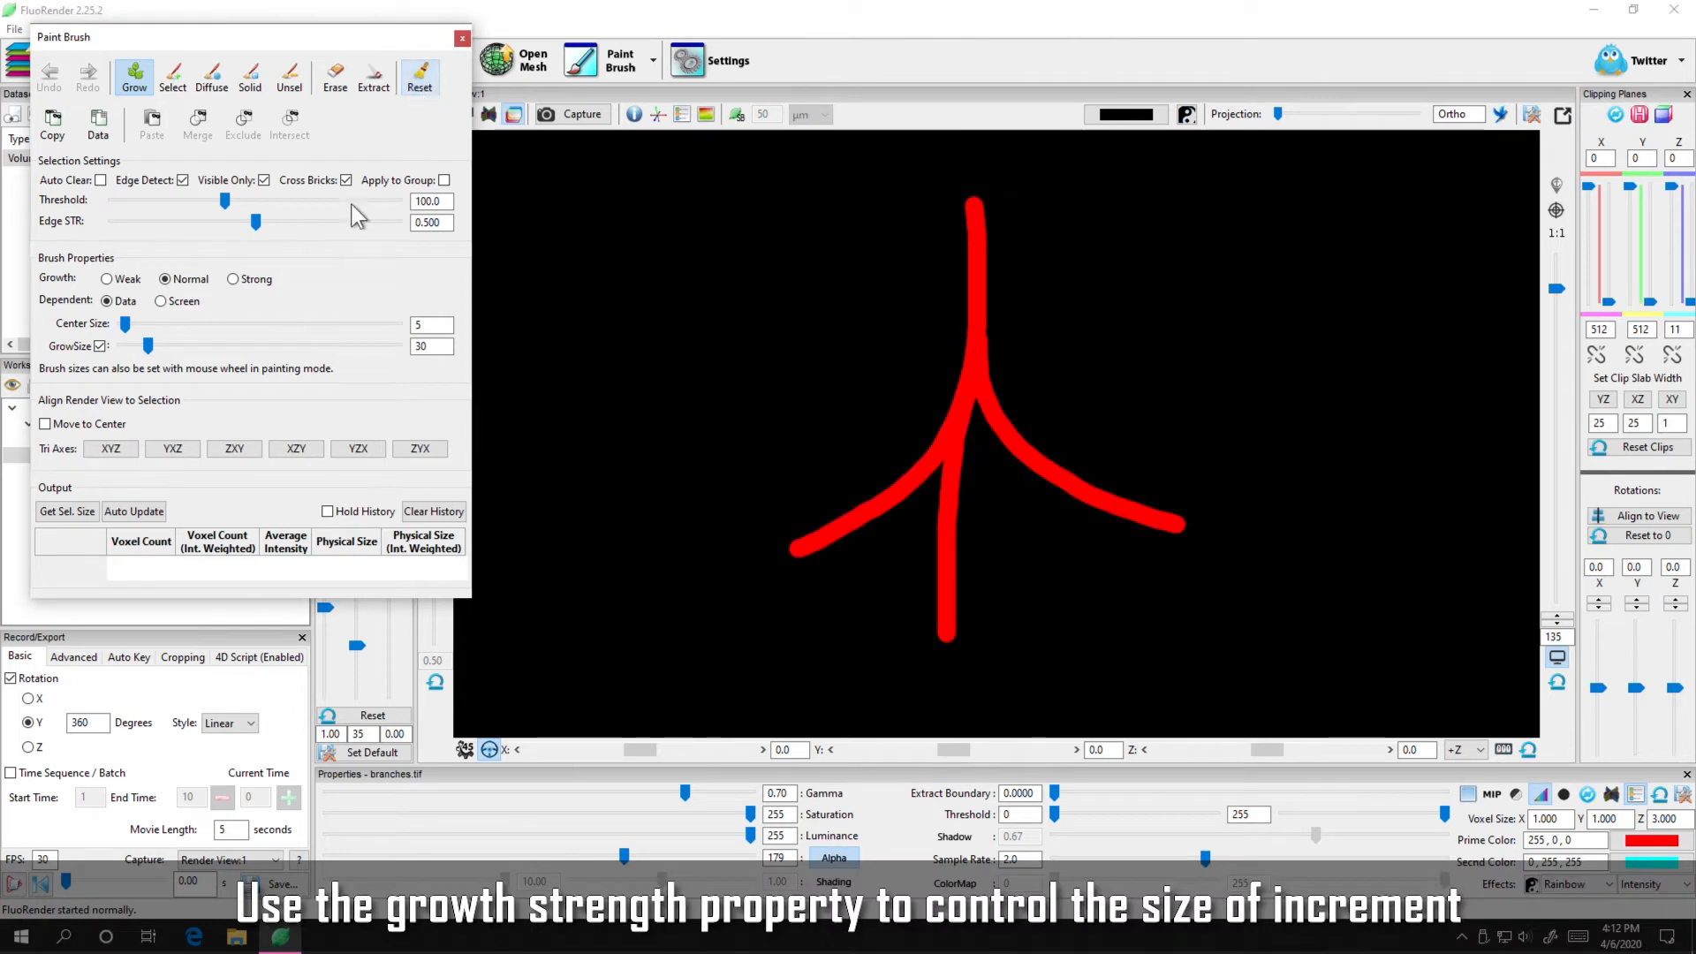
click(113, 280)
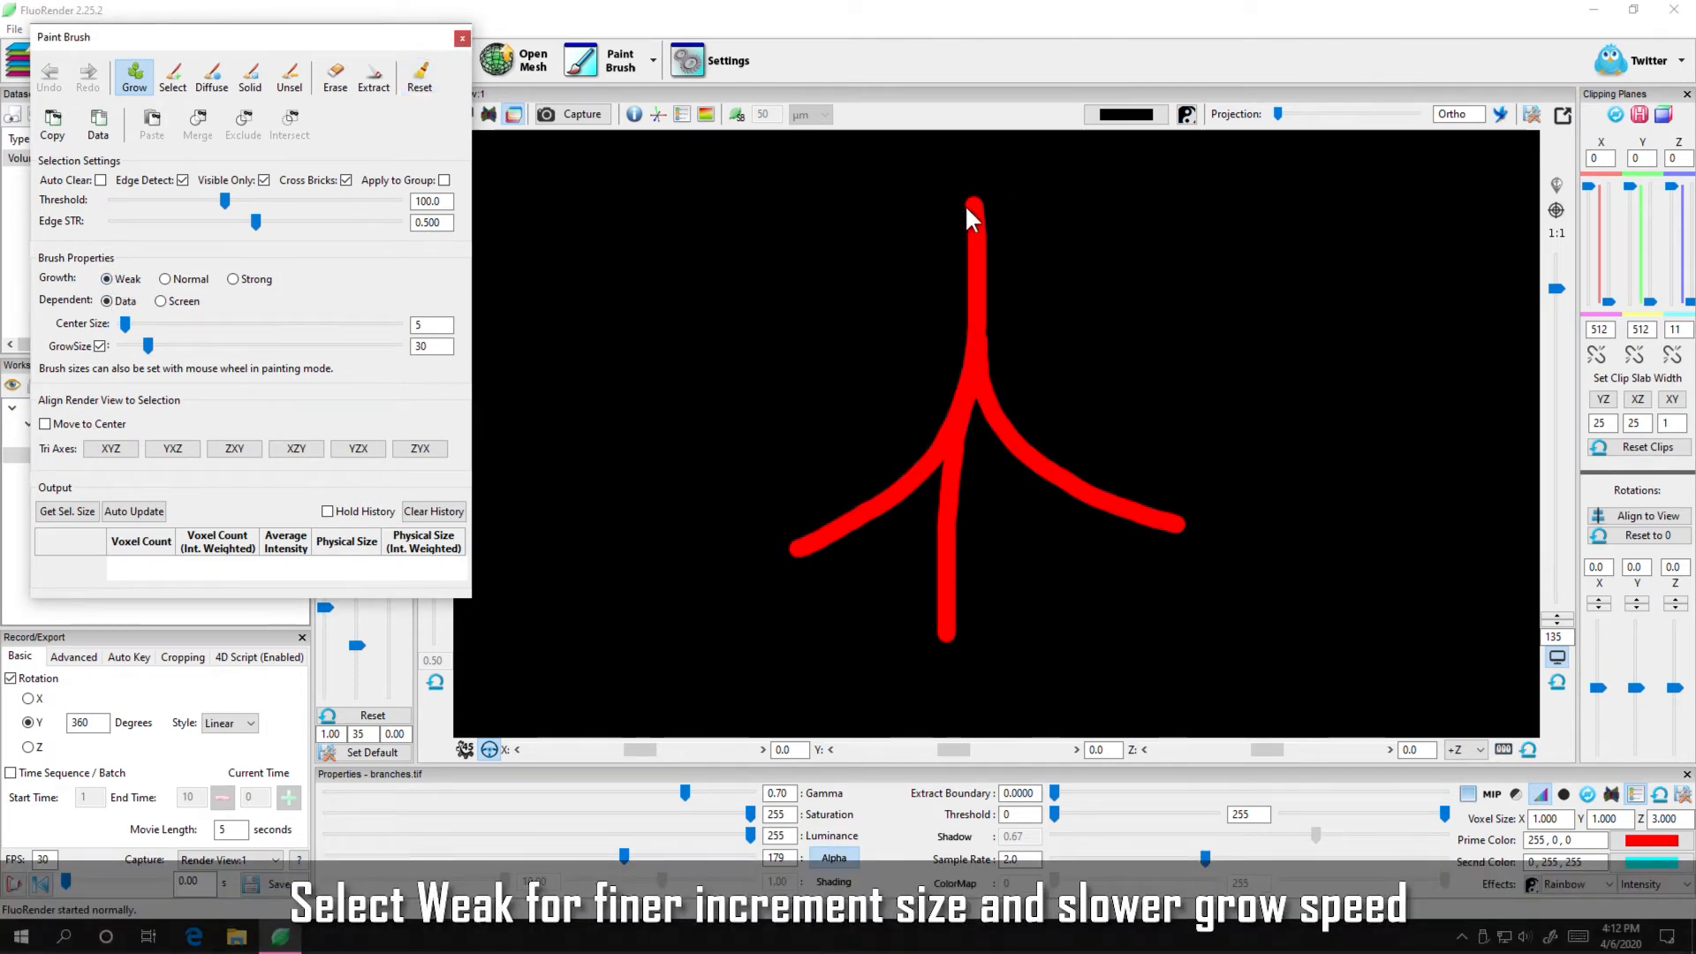
drag(973, 209, 974, 209)
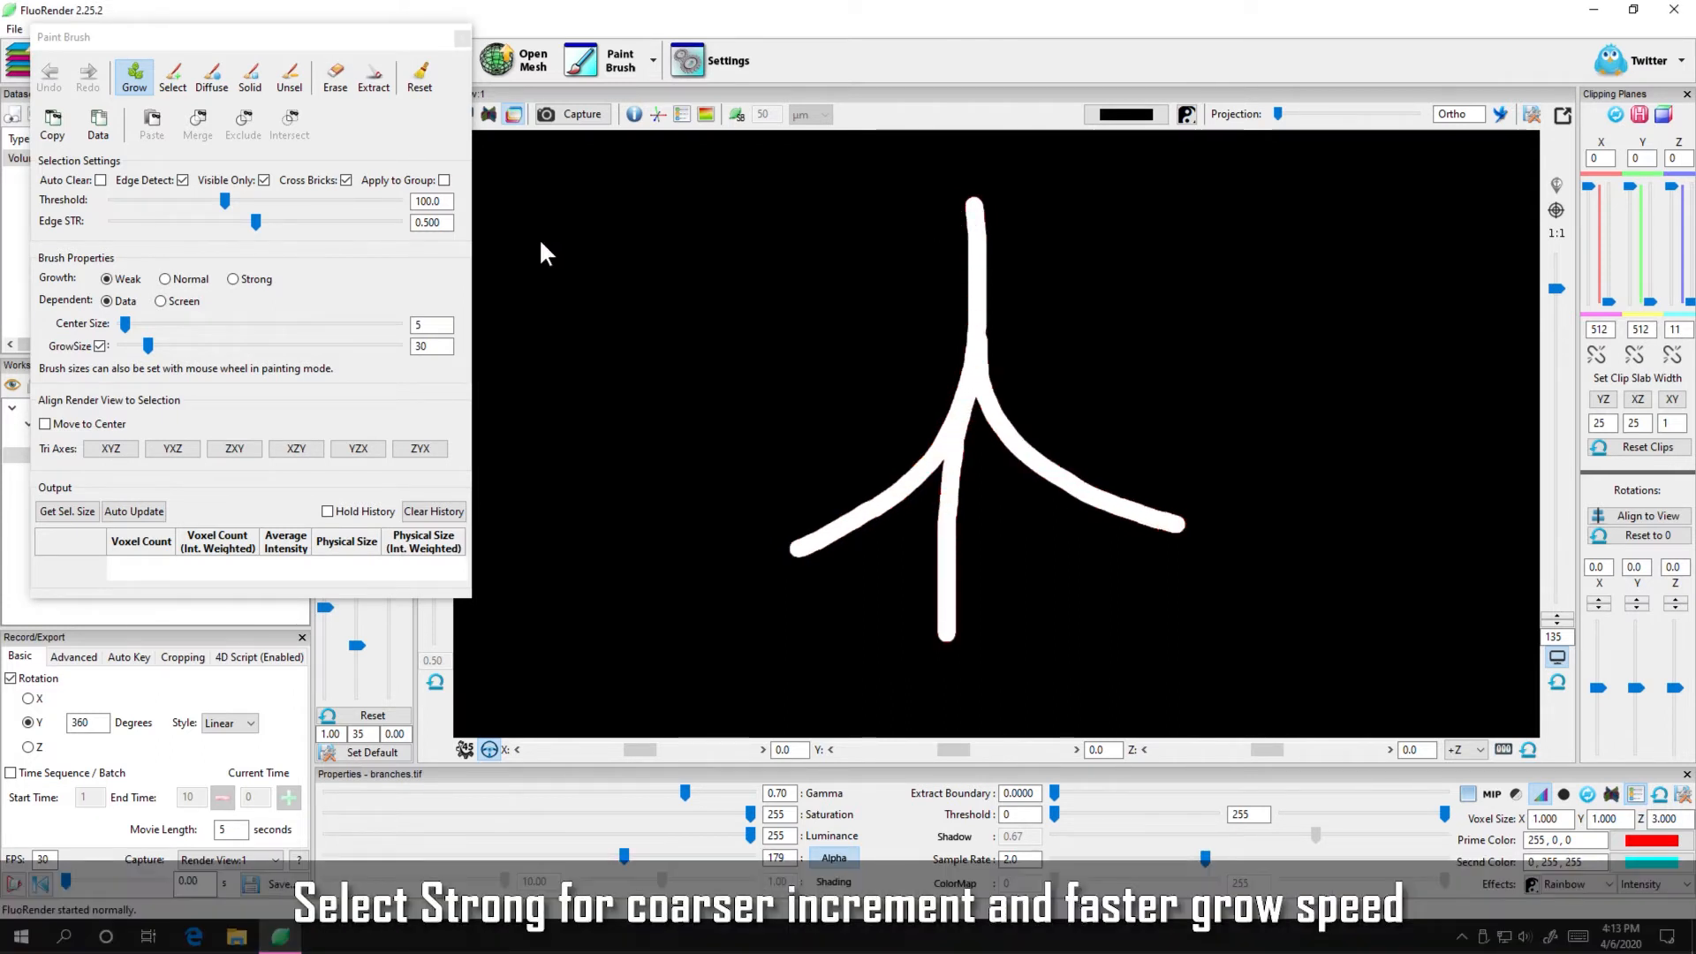
Reset the selection and grow it again from the stem's top end with Strong growth strength.
click(409, 84)
click(234, 279)
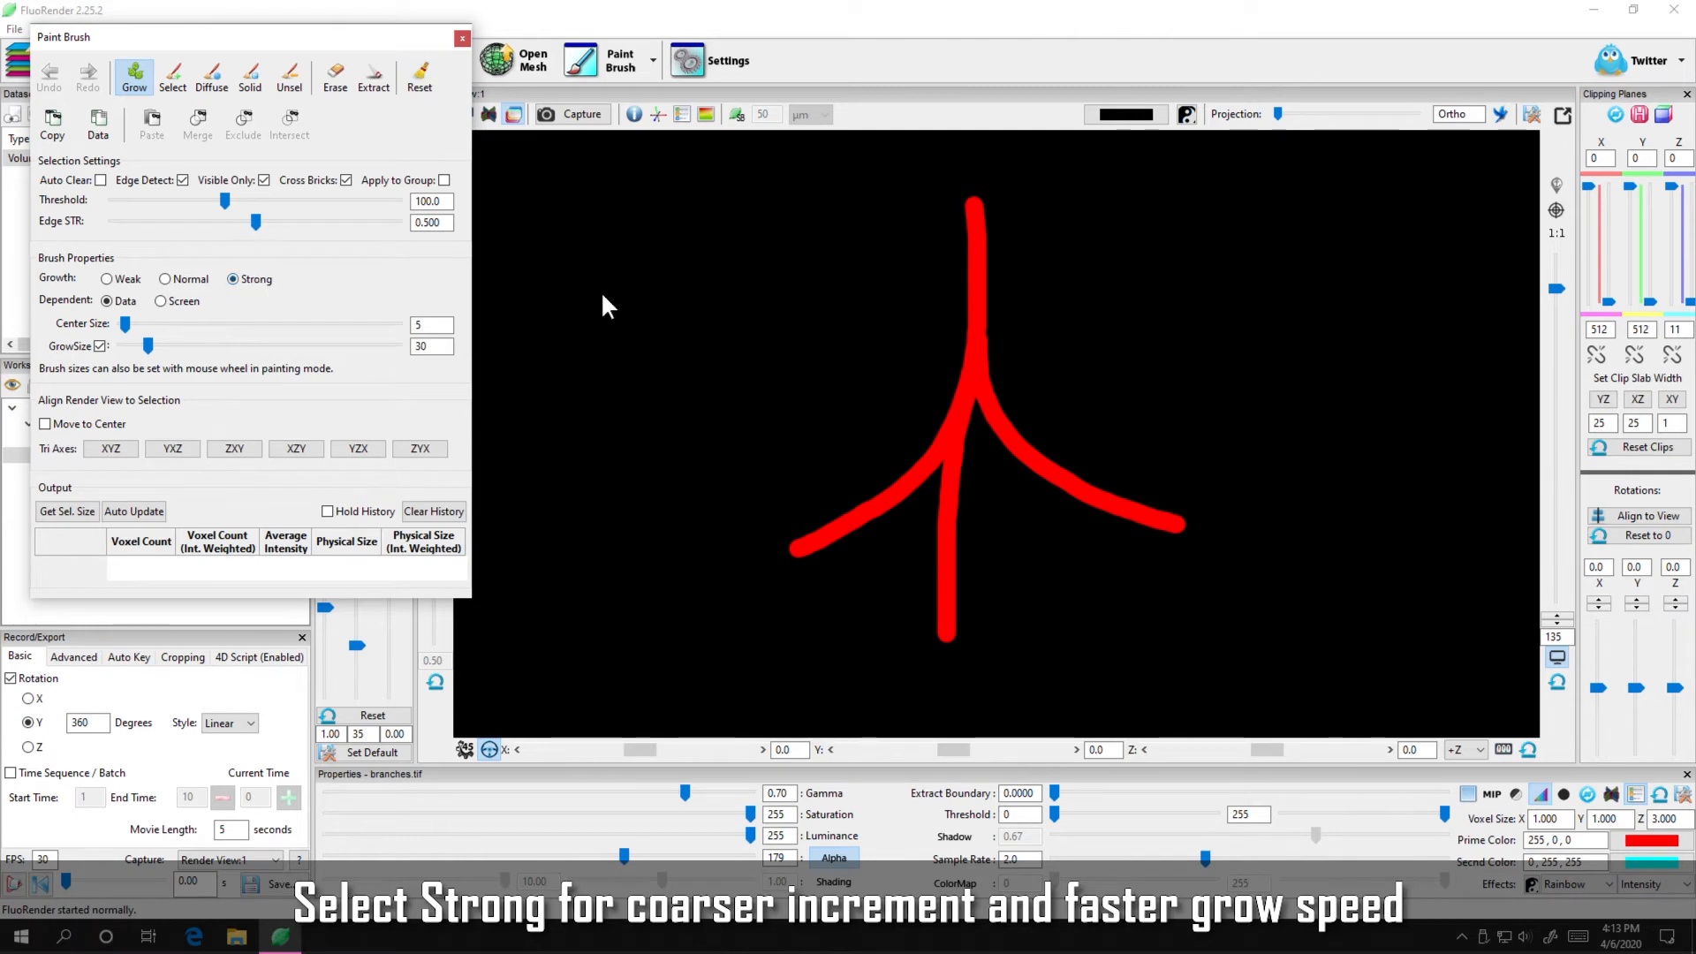
click(973, 209)
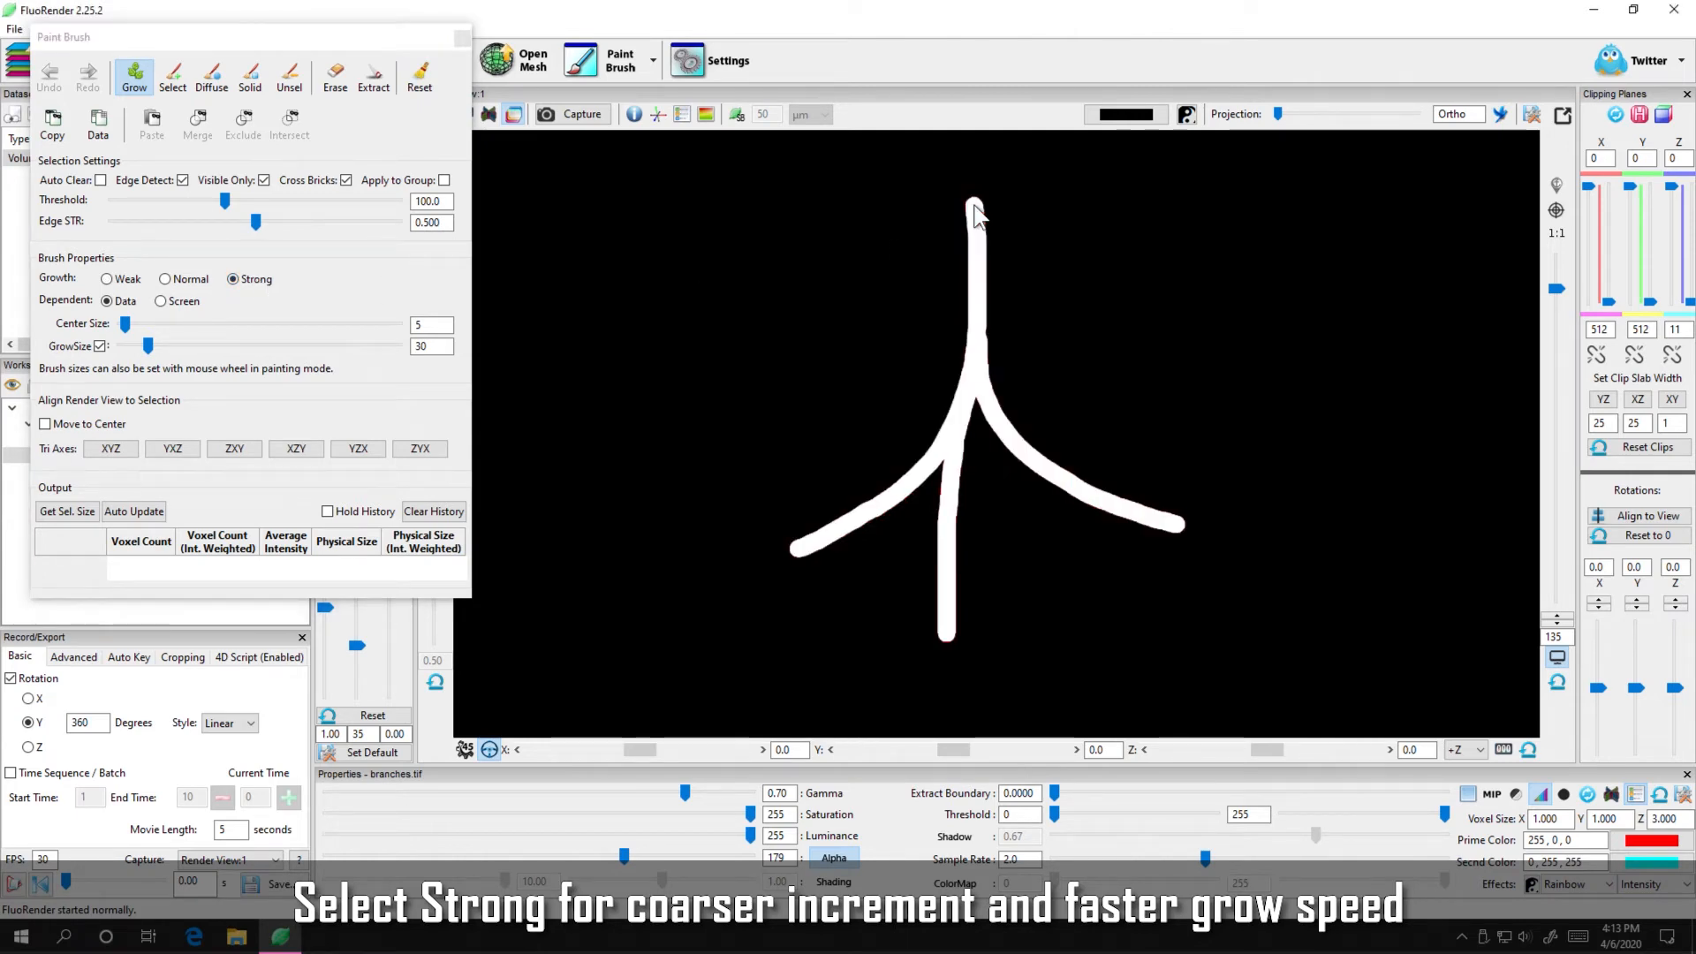
Clear the selection, then regrow it from the stem's top end with Weak growth and automatic updating of the selection size enabled.
click(420, 79)
click(121, 281)
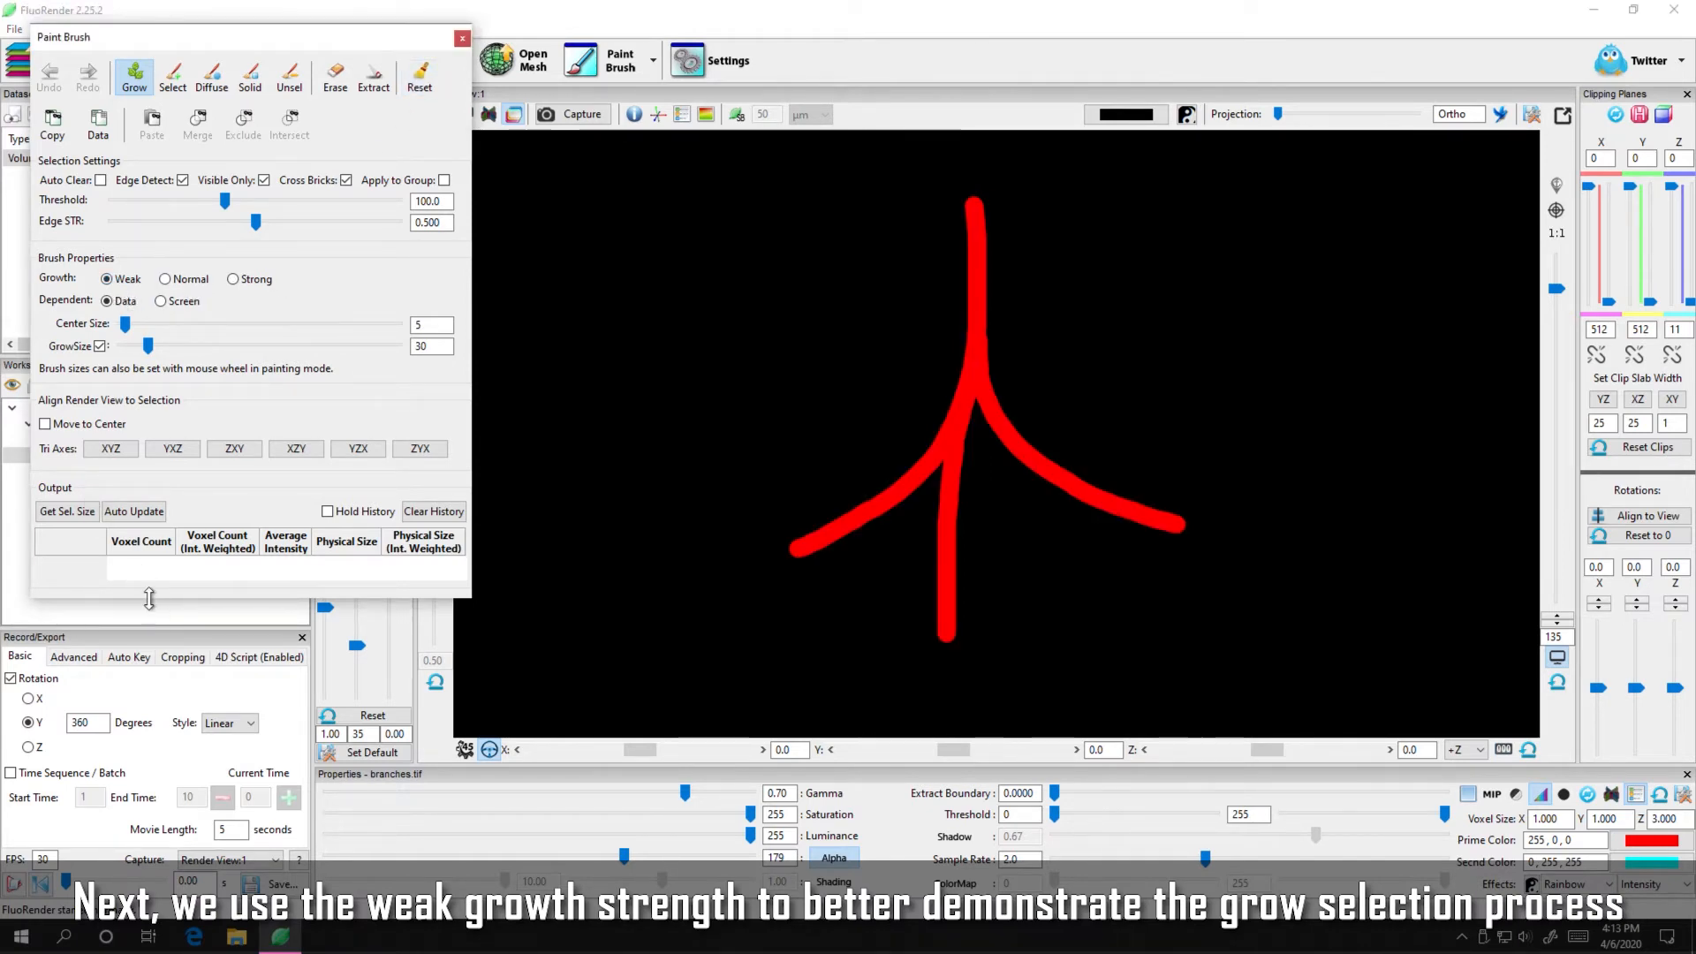
drag(148, 597, 148, 651)
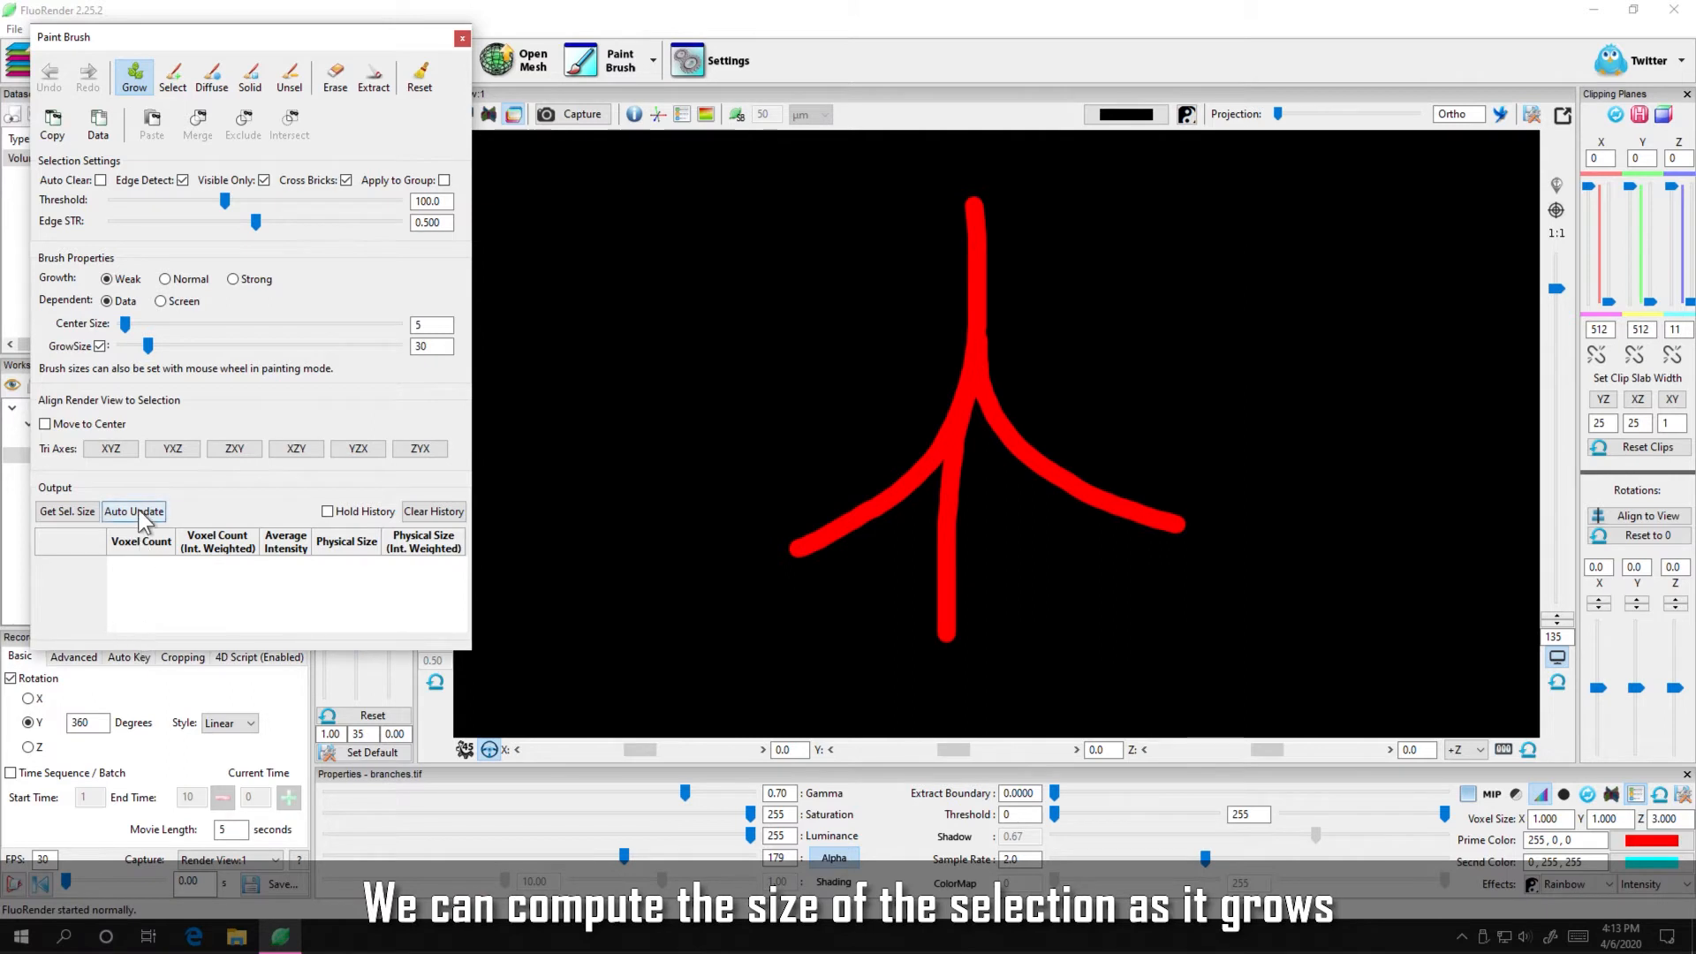
click(134, 511)
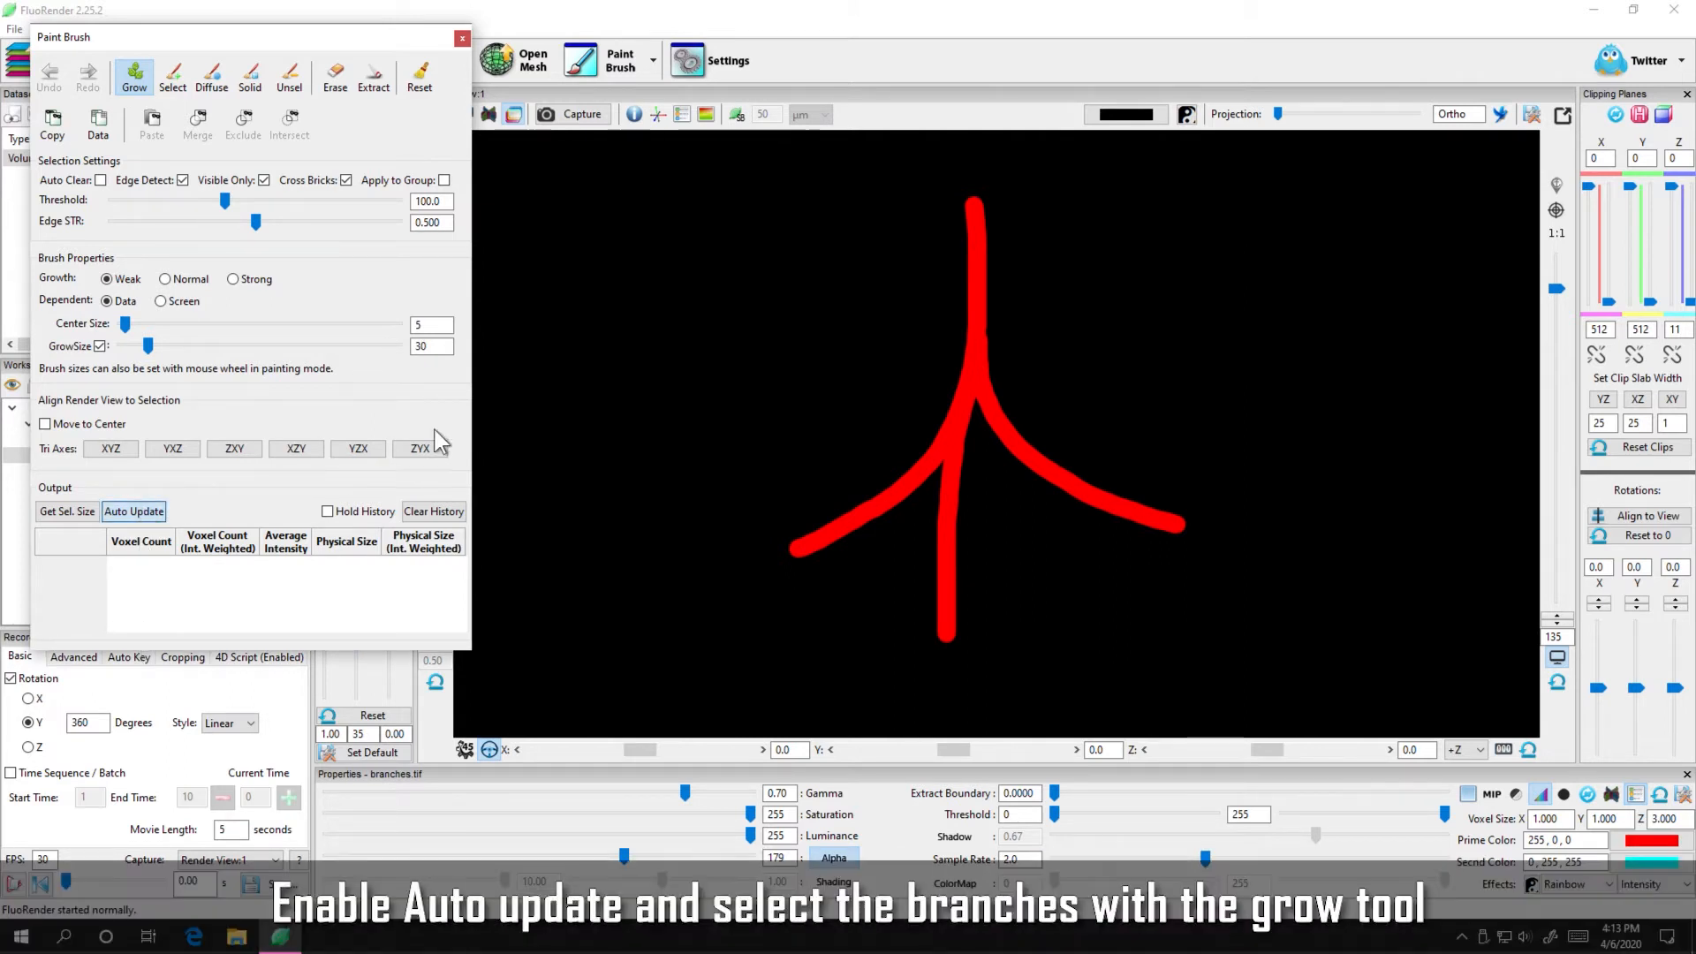
click(969, 202)
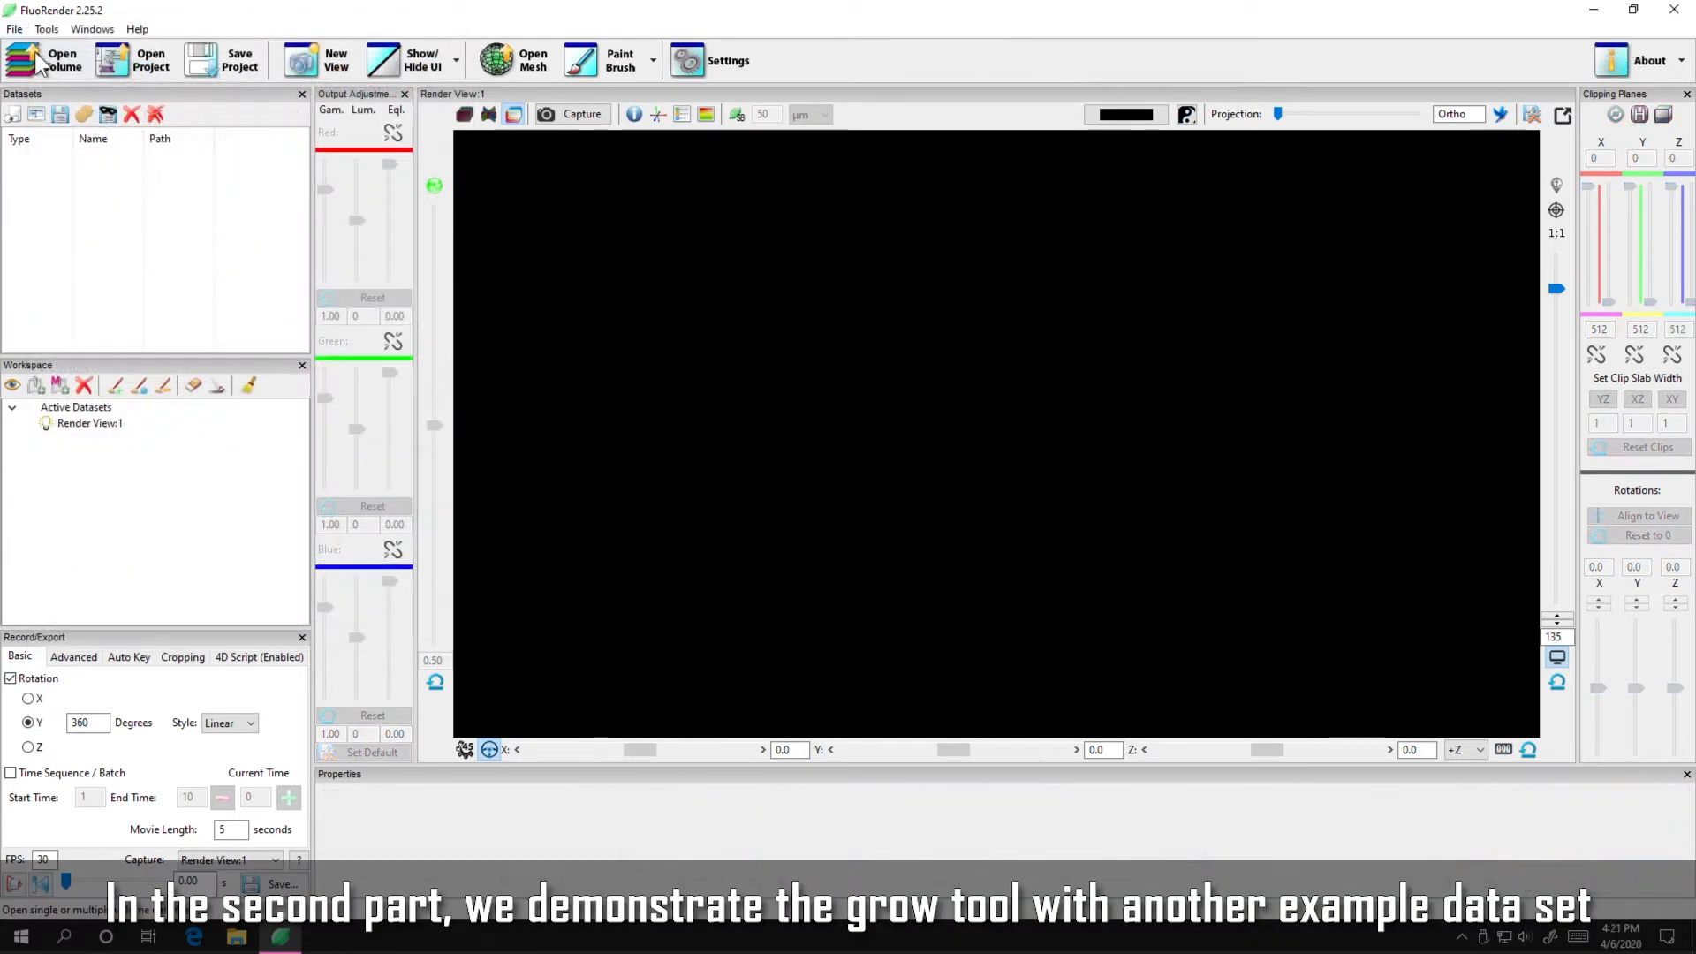
Open the example volume zf_ch02.tif and set its prime color to white (255, 255, 255).
click(40, 57)
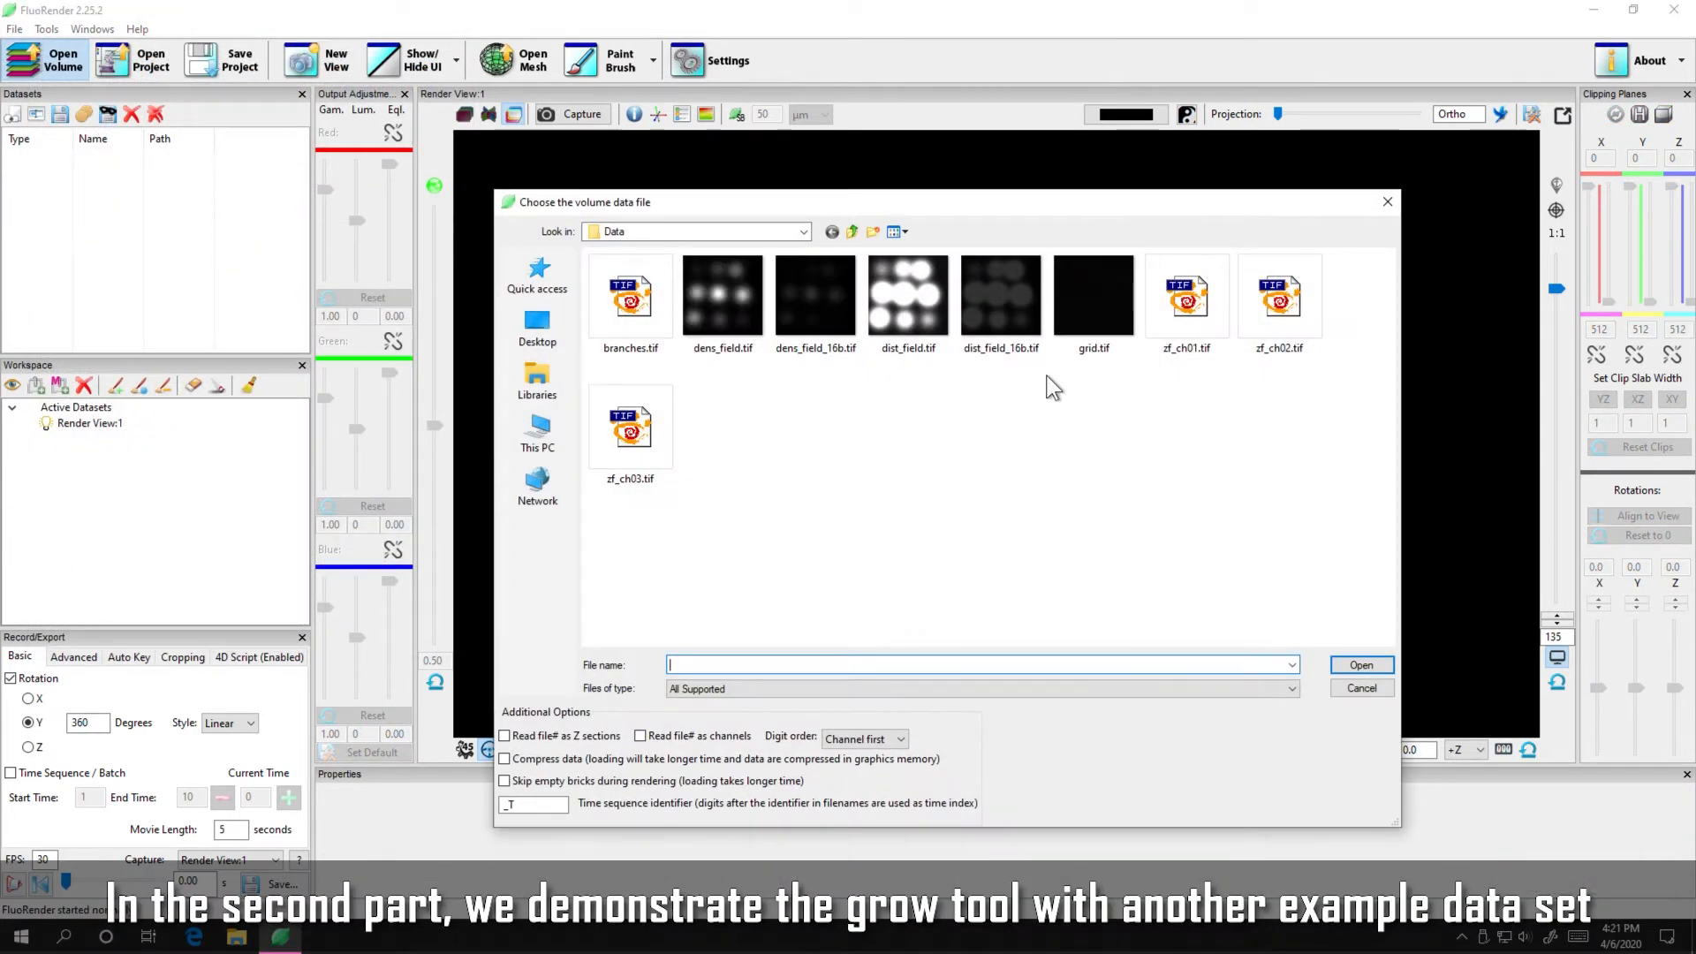
click(1286, 304)
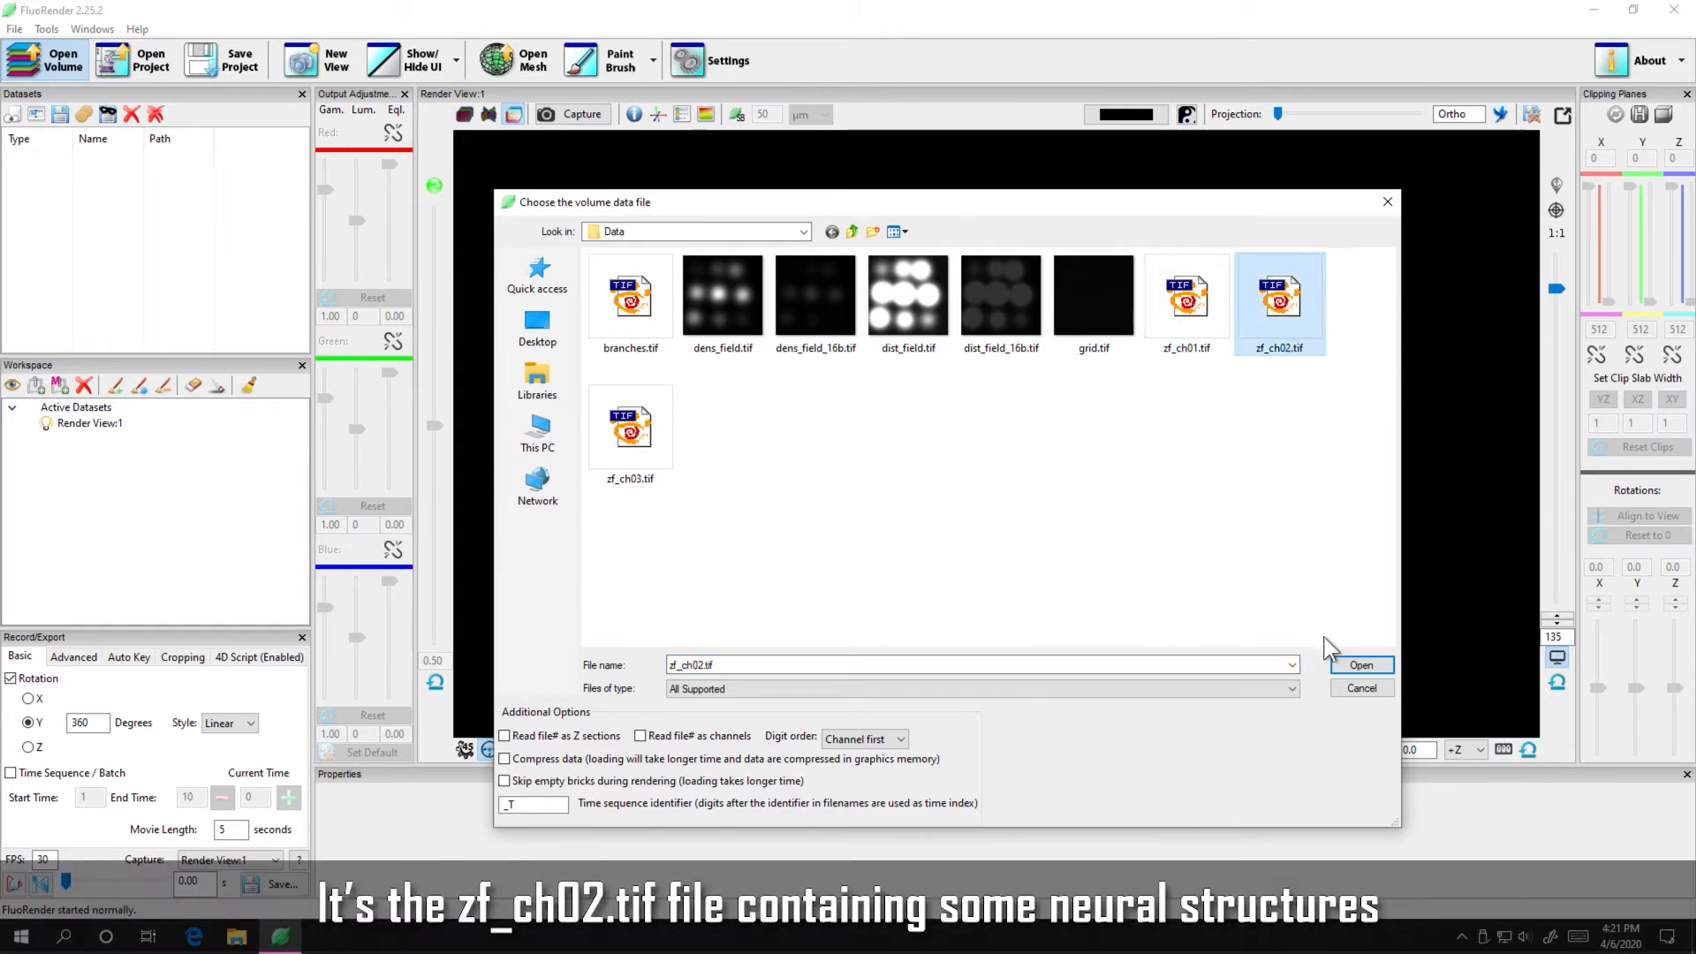
click(1360, 664)
double_click(1587, 838)
text(w)
key(Return)
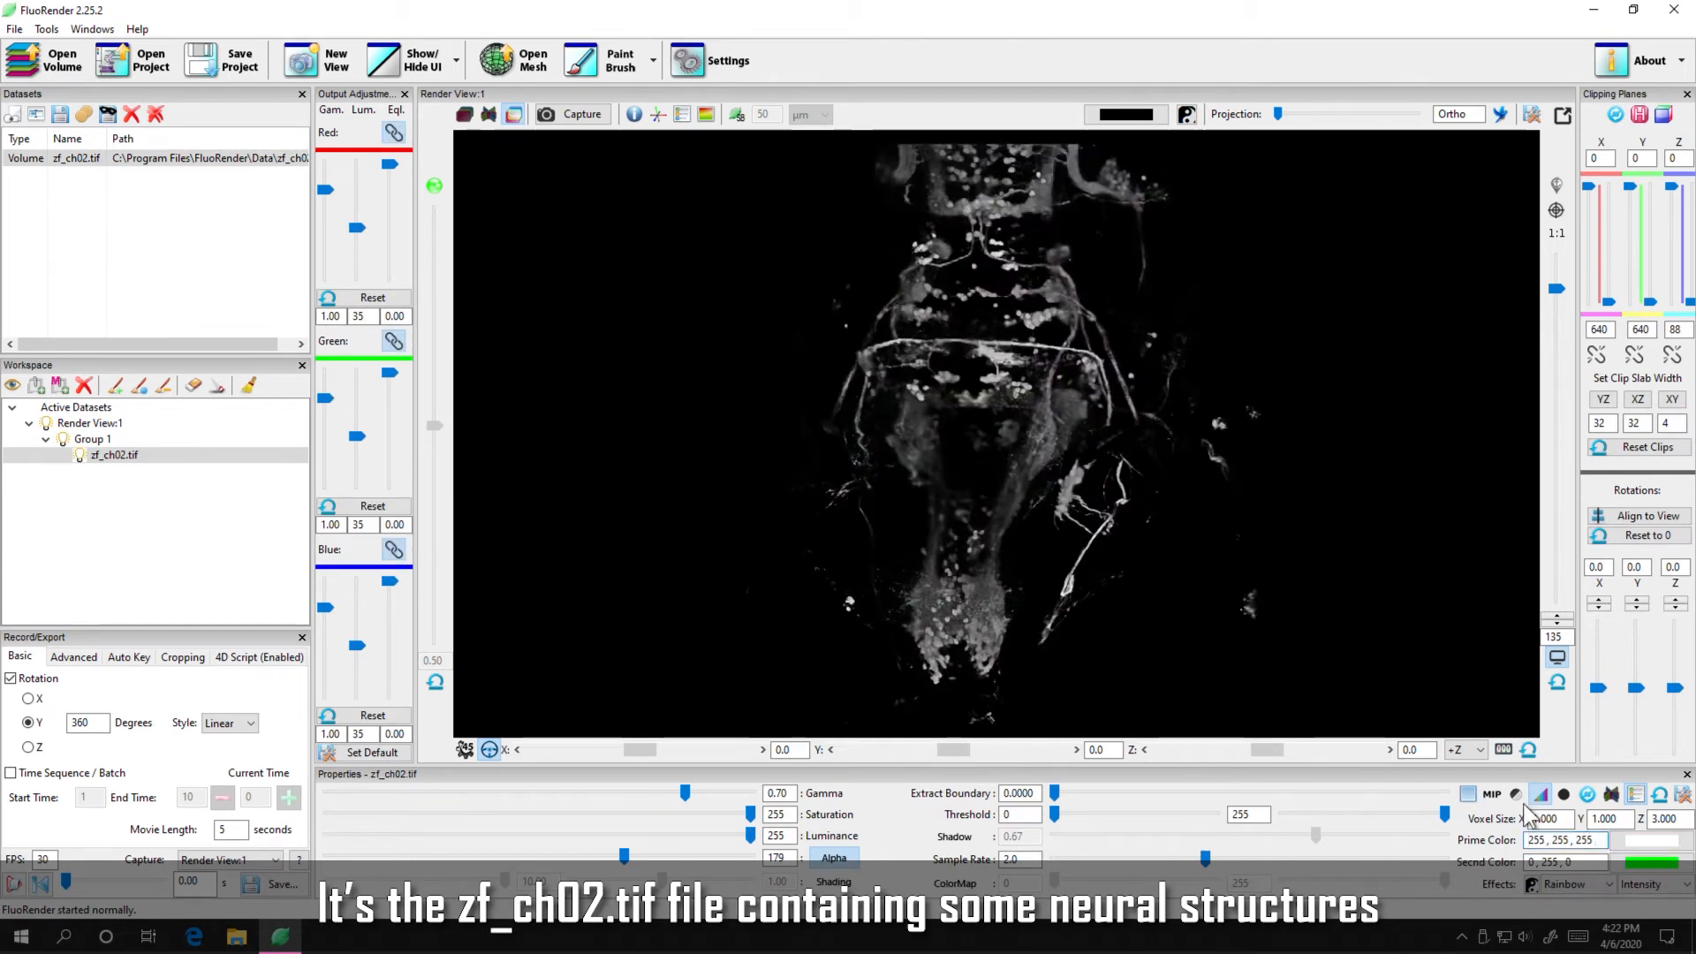
Open the Paint Brush settings and use the Grow tool to select the horizontal fiber in the middle of the volume with its connected structures.
click(595, 68)
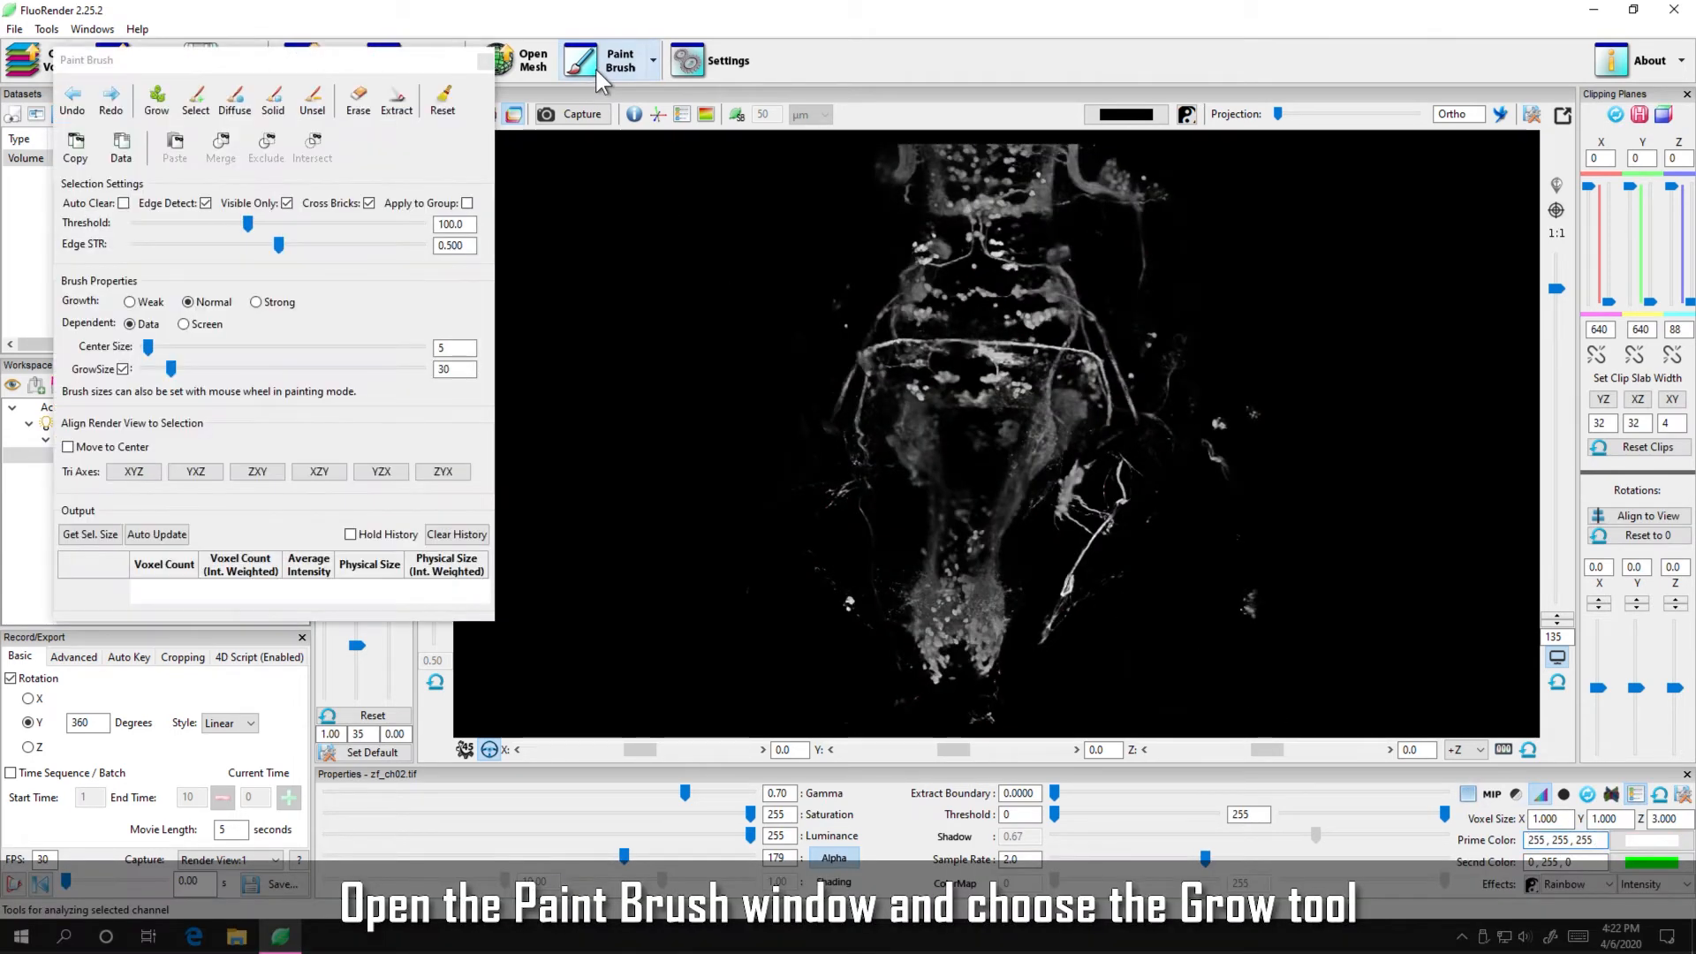
click(157, 102)
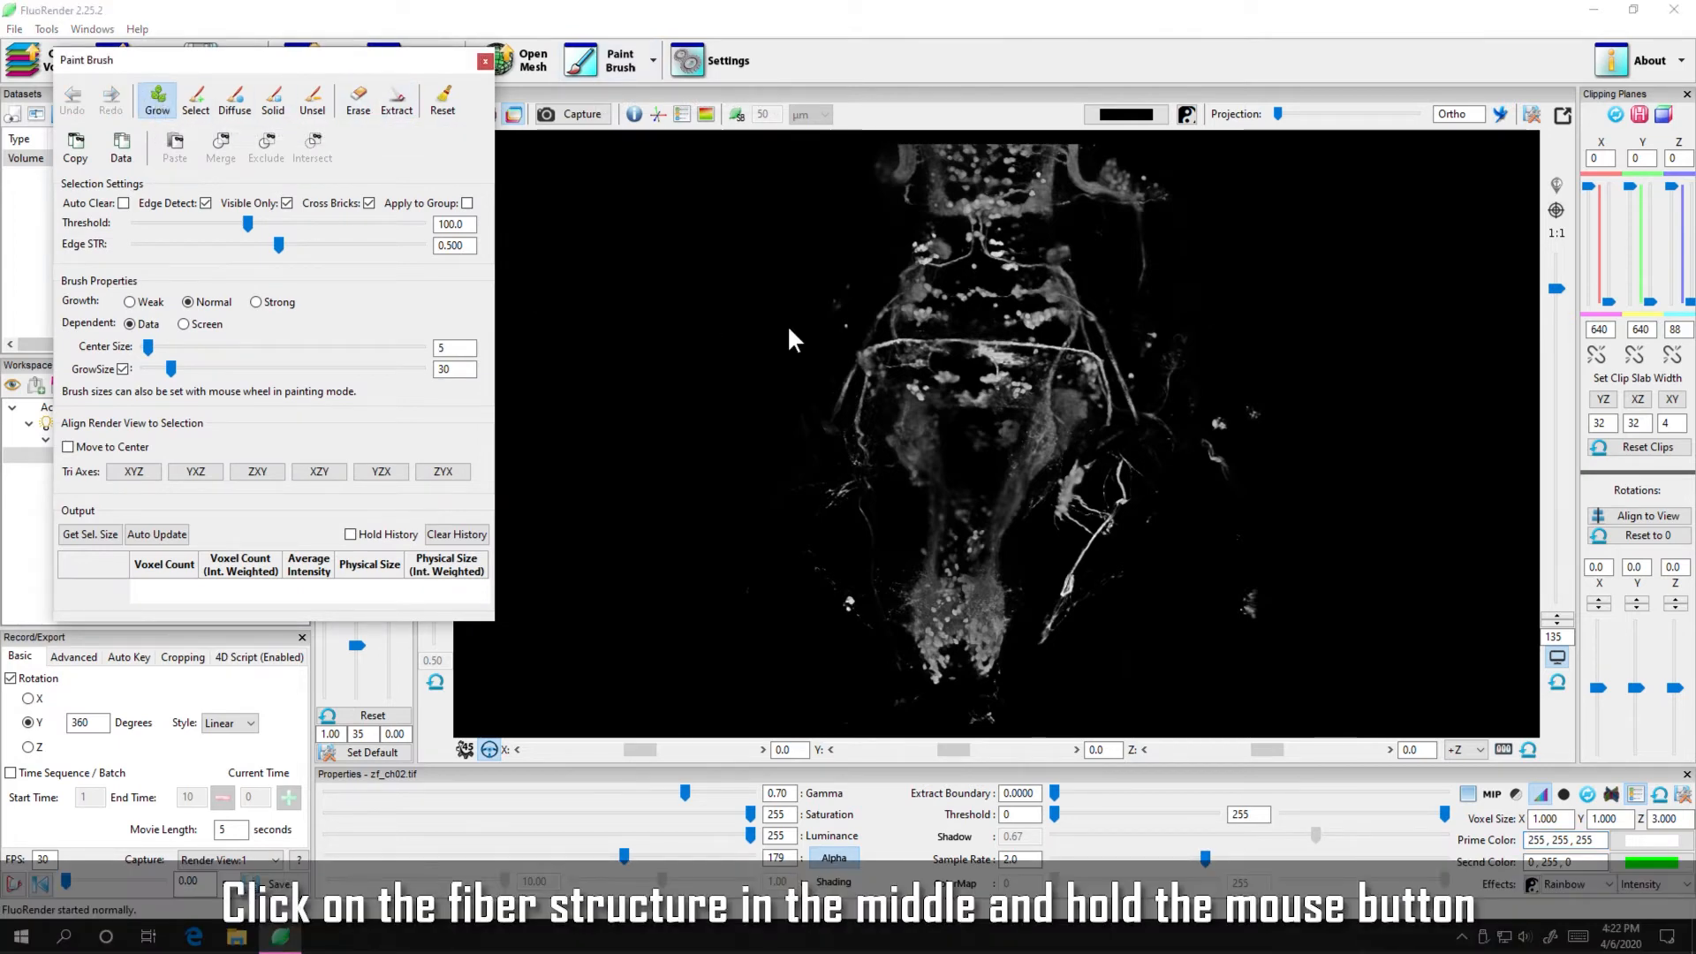
drag(979, 348, 982, 356)
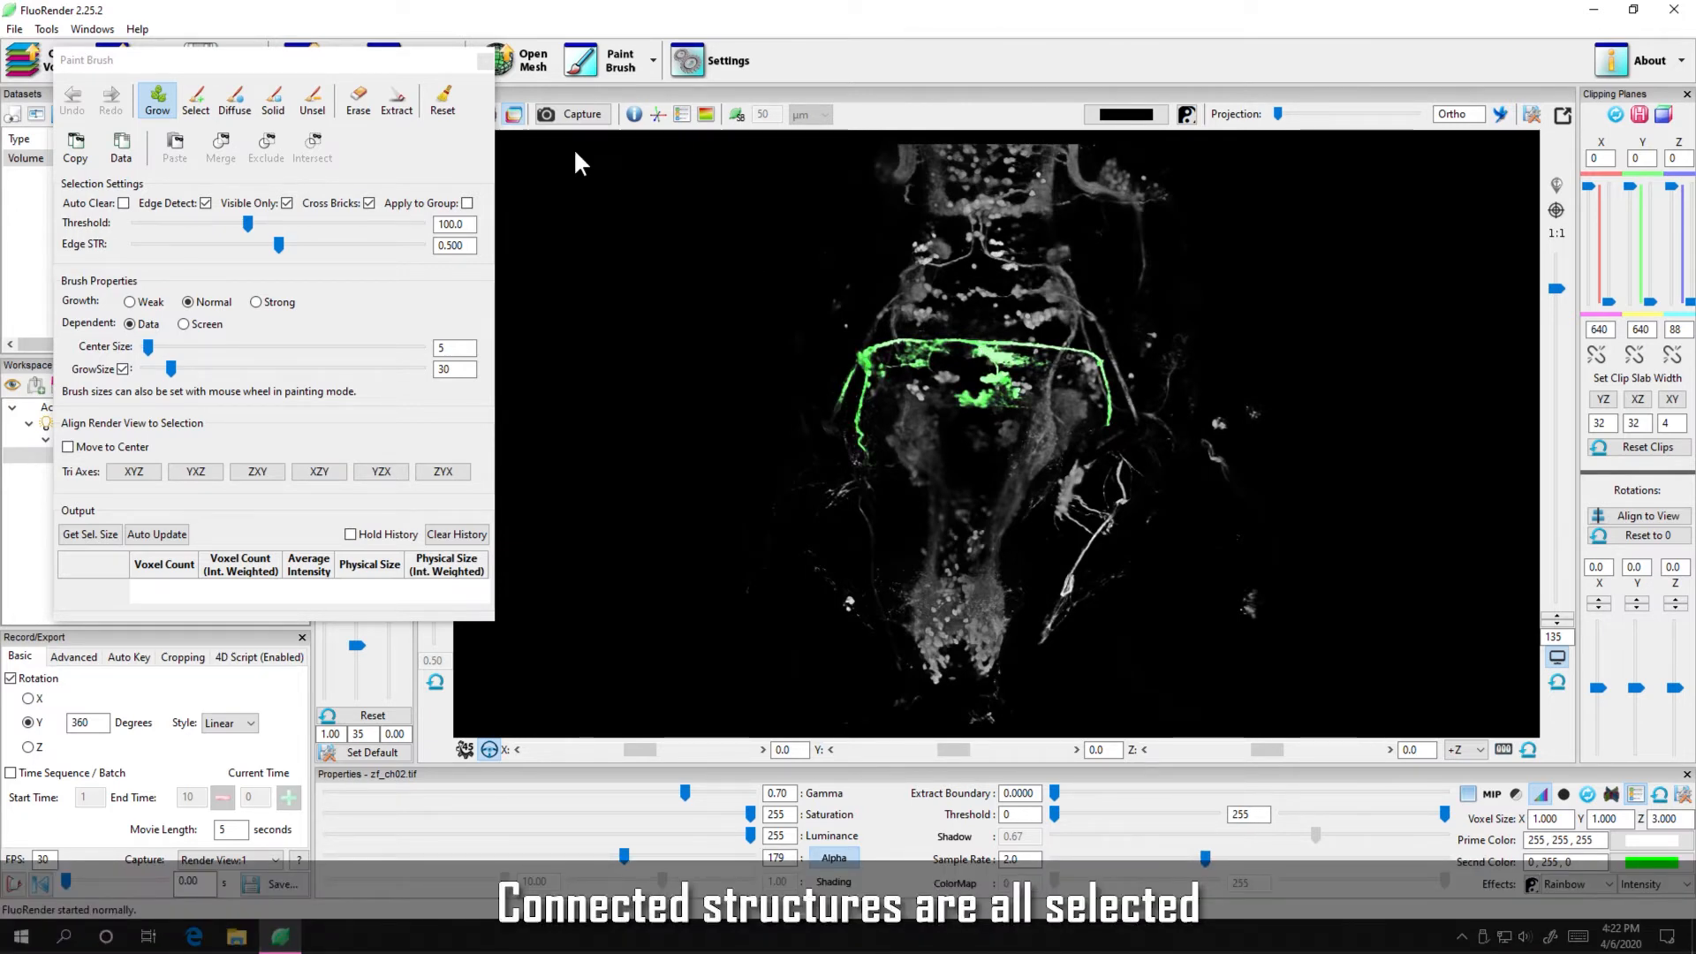
Clear the selection and grow a new one from the upper end of the thin bright fiber at the volume's lower right.
click(443, 101)
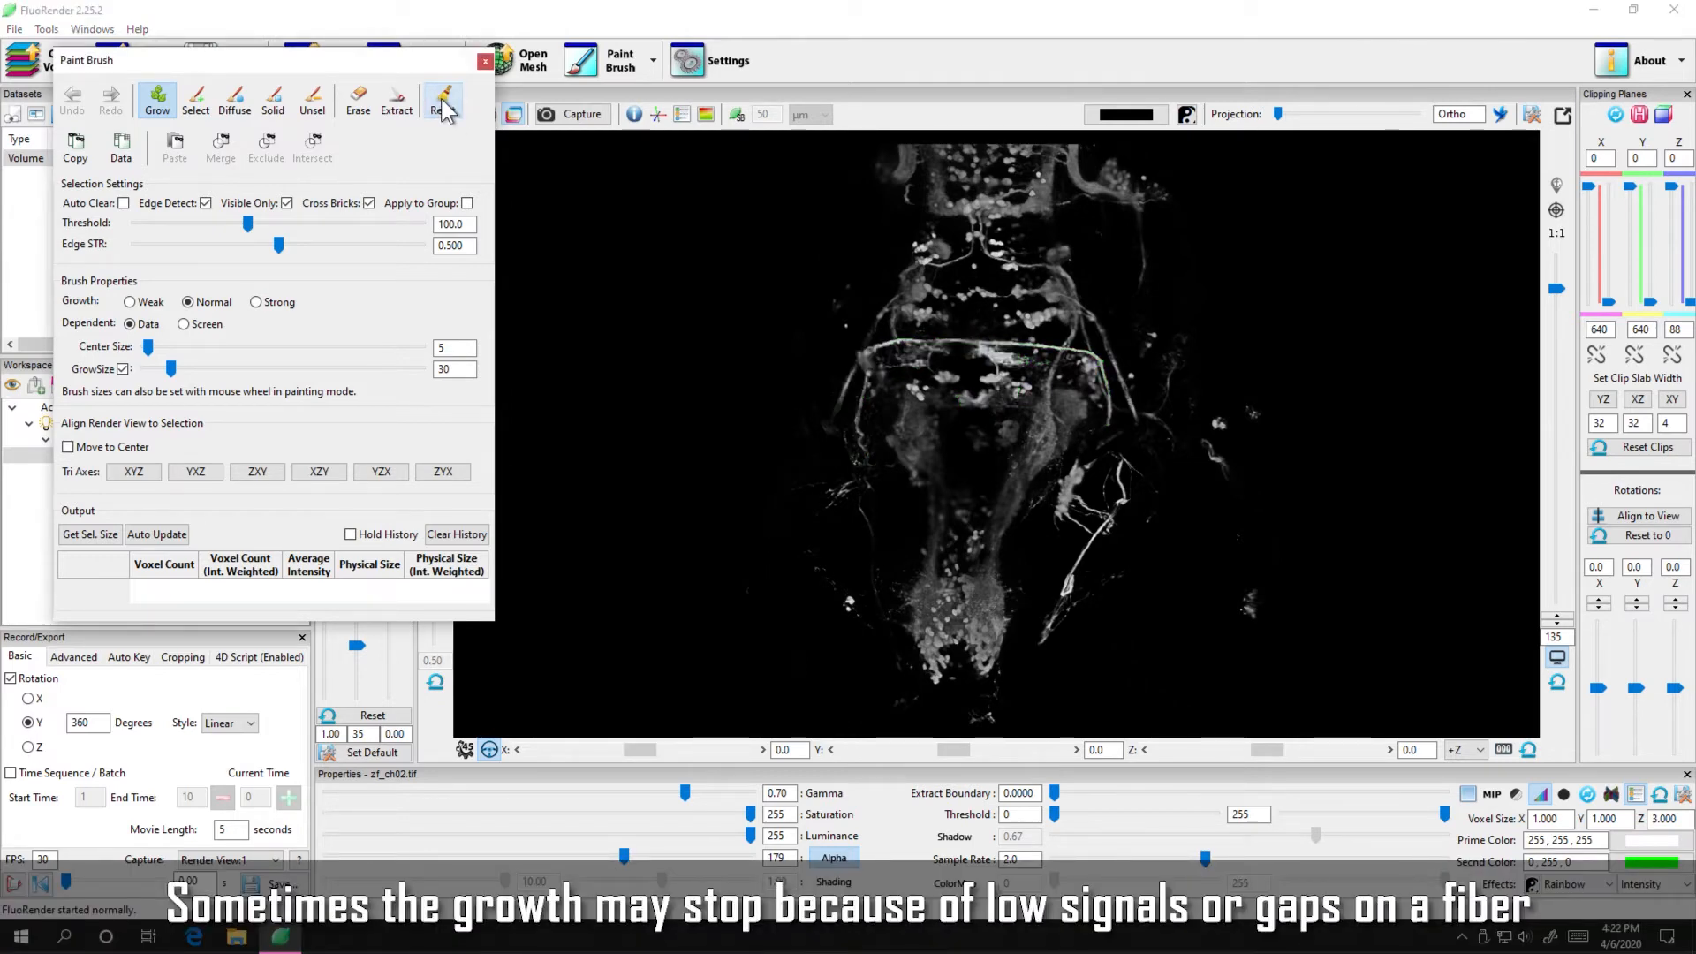
click(1119, 463)
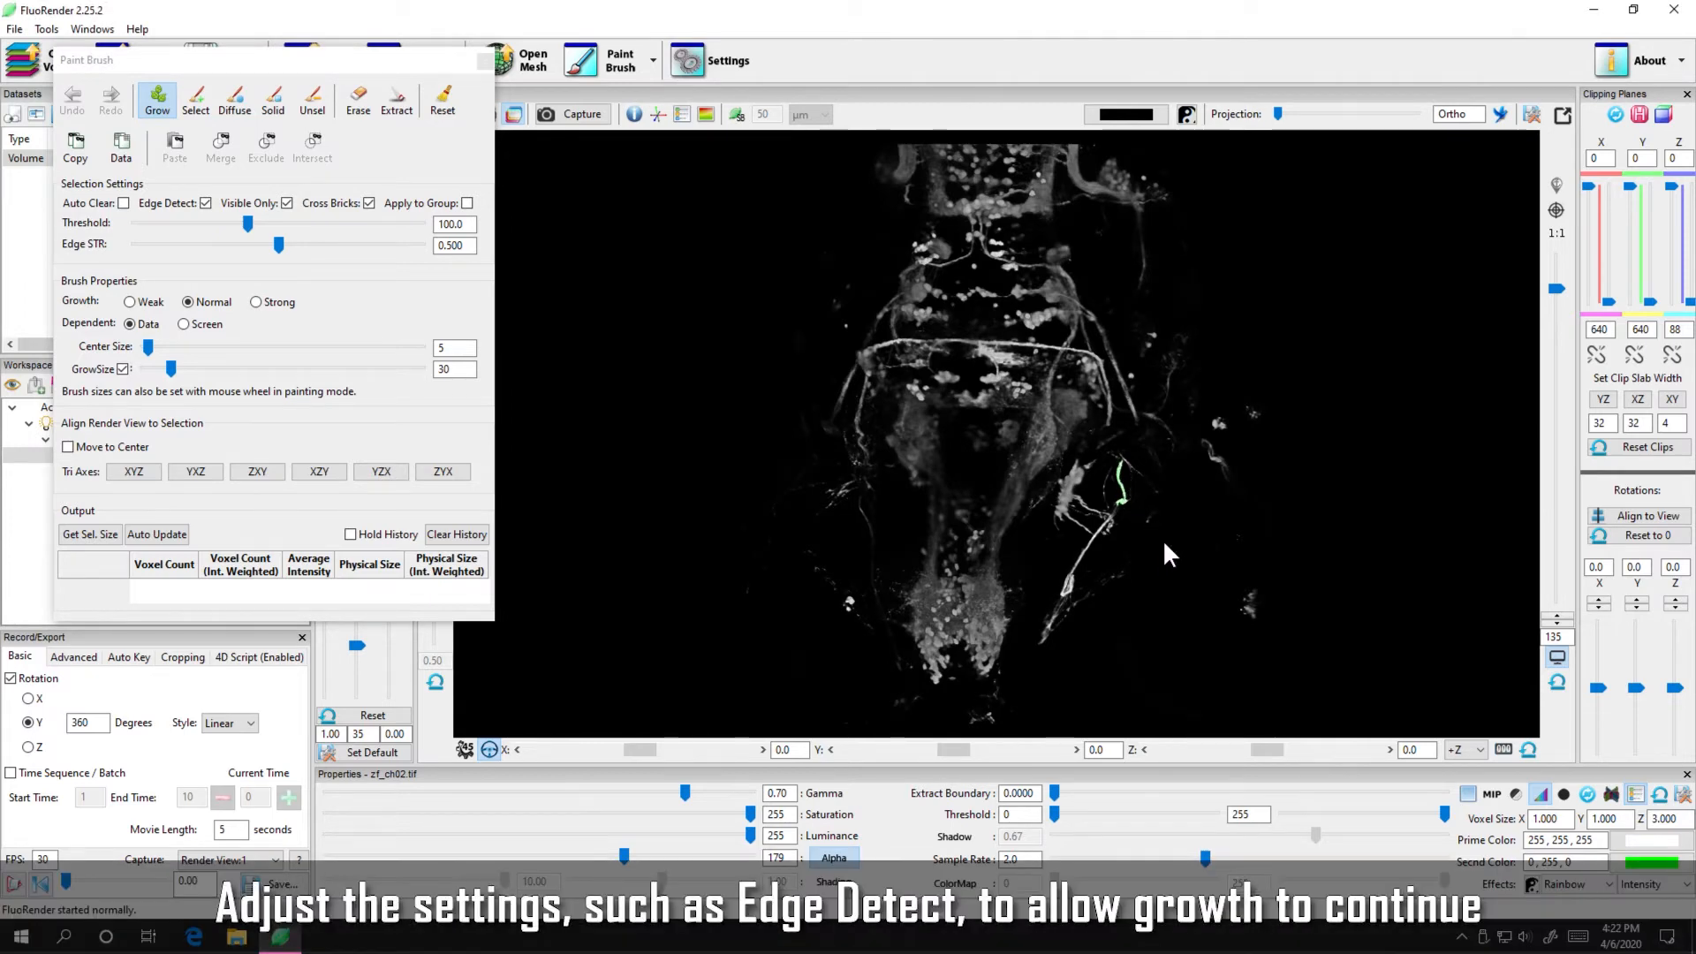
middle_drag(1156, 519, 1017, 474)
scroll(998, 495, up, 4)
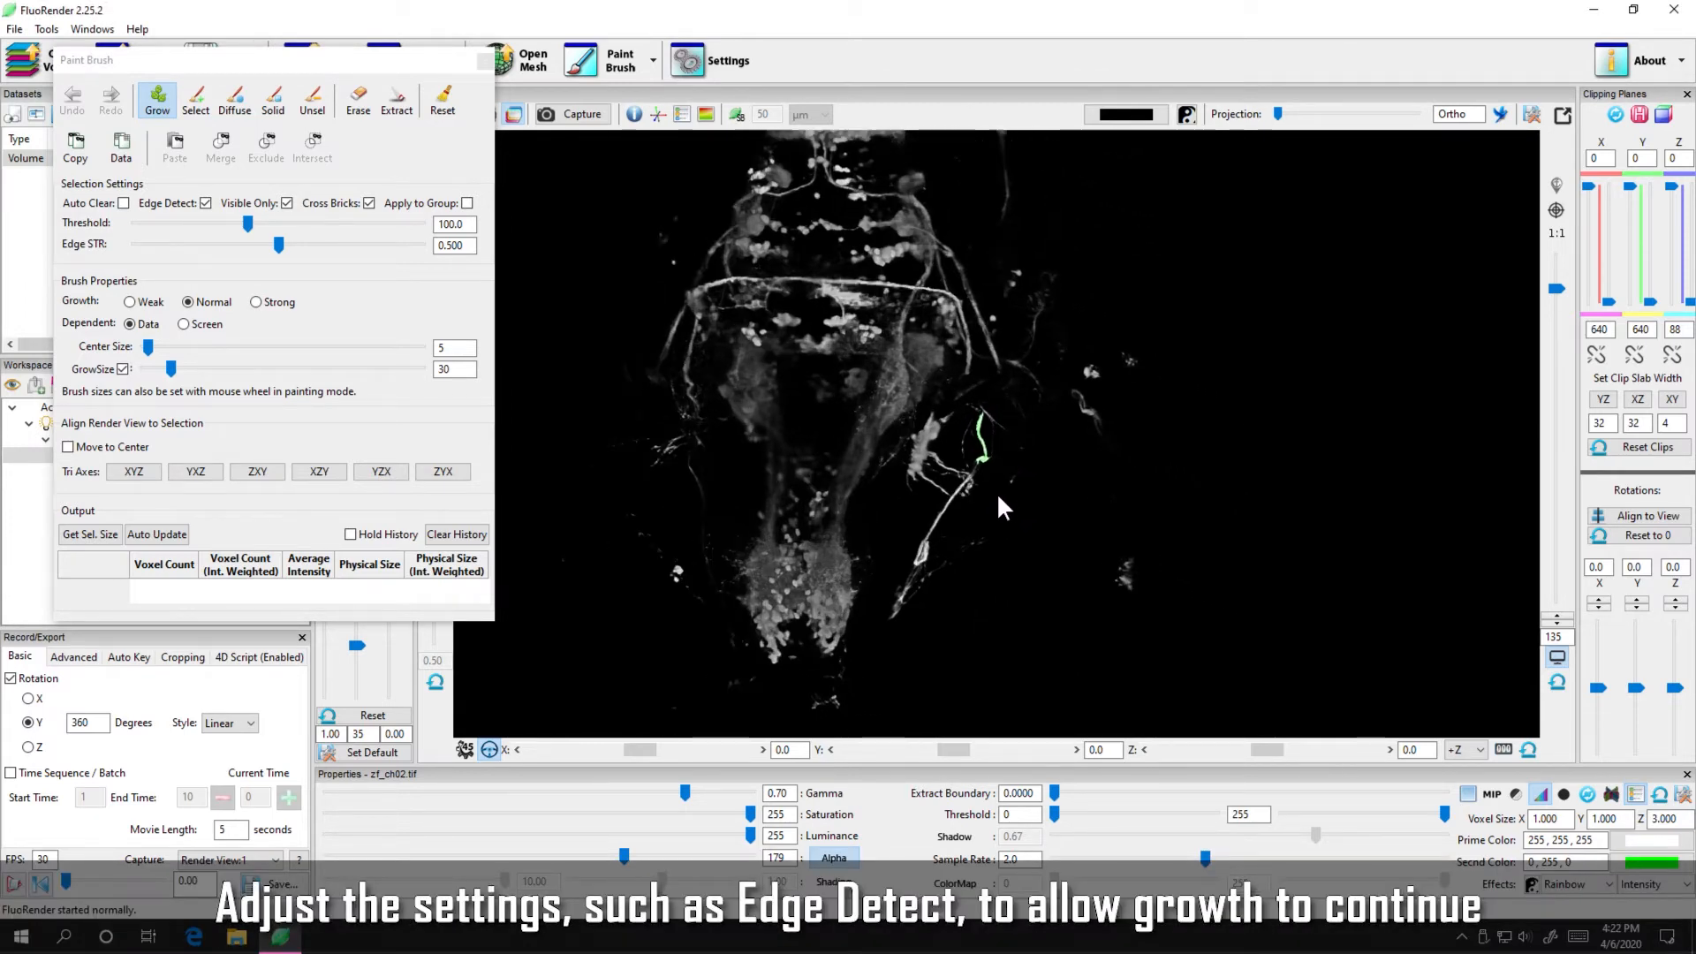
scroll(993, 494, down, 1)
middle_drag(998, 565, 1031, 516)
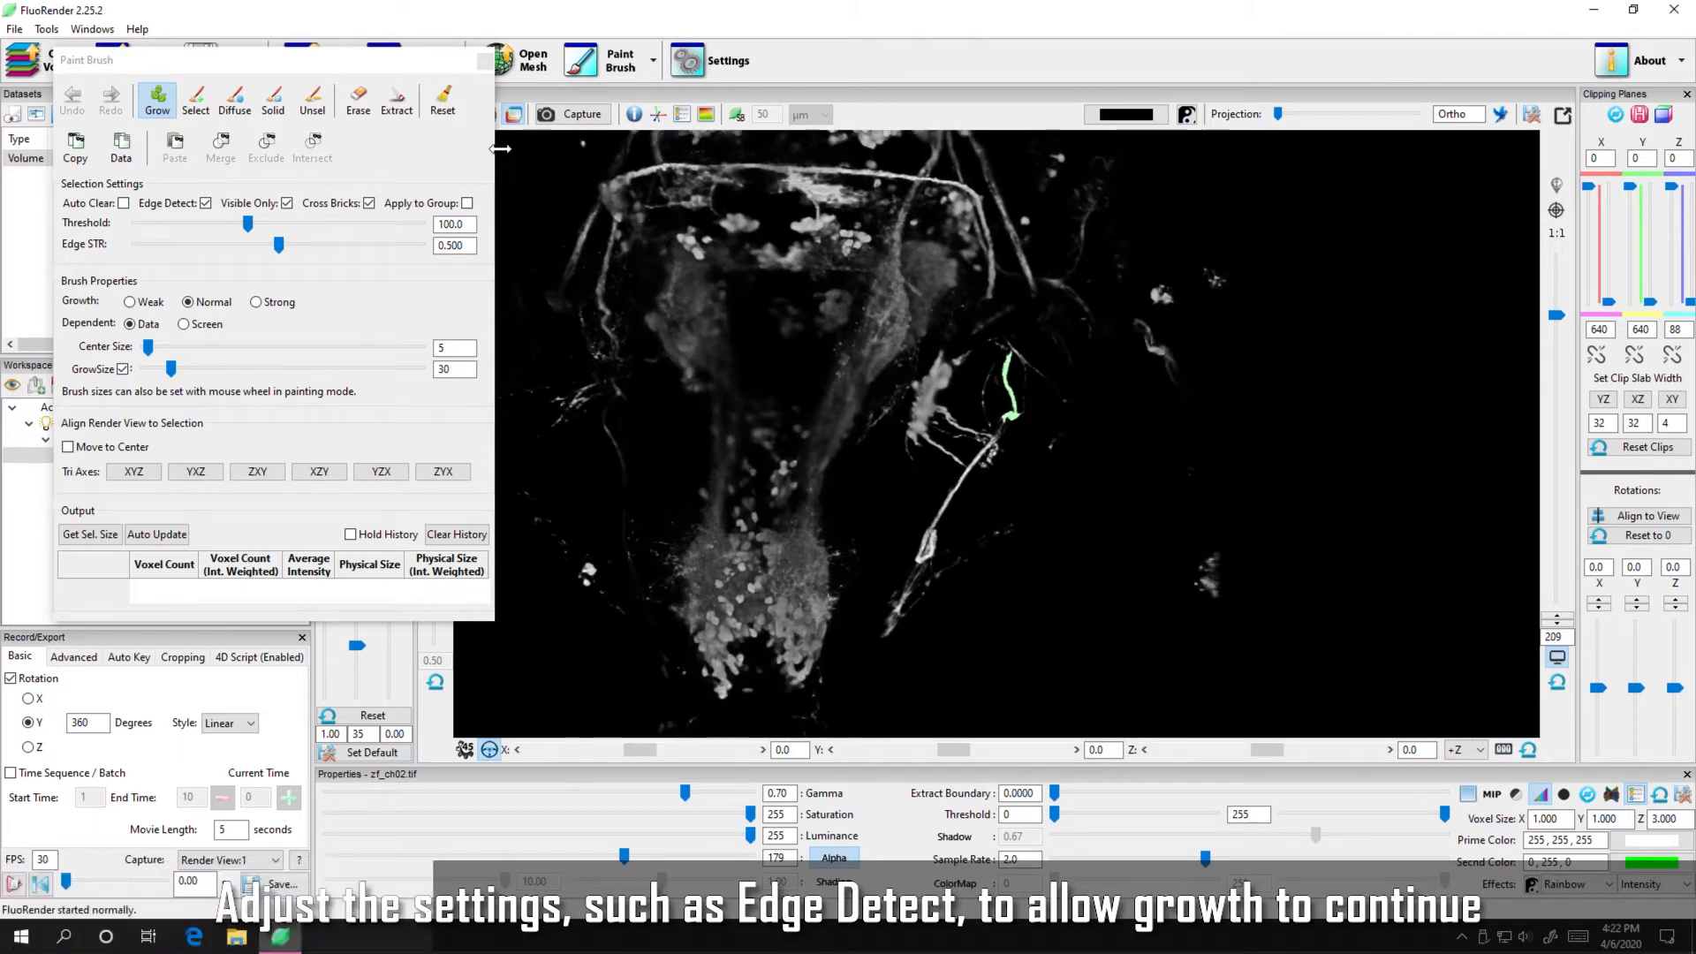
Clear the selection, disable Edge Detect and regrow from the upper end of the same thin fiber.
click(444, 104)
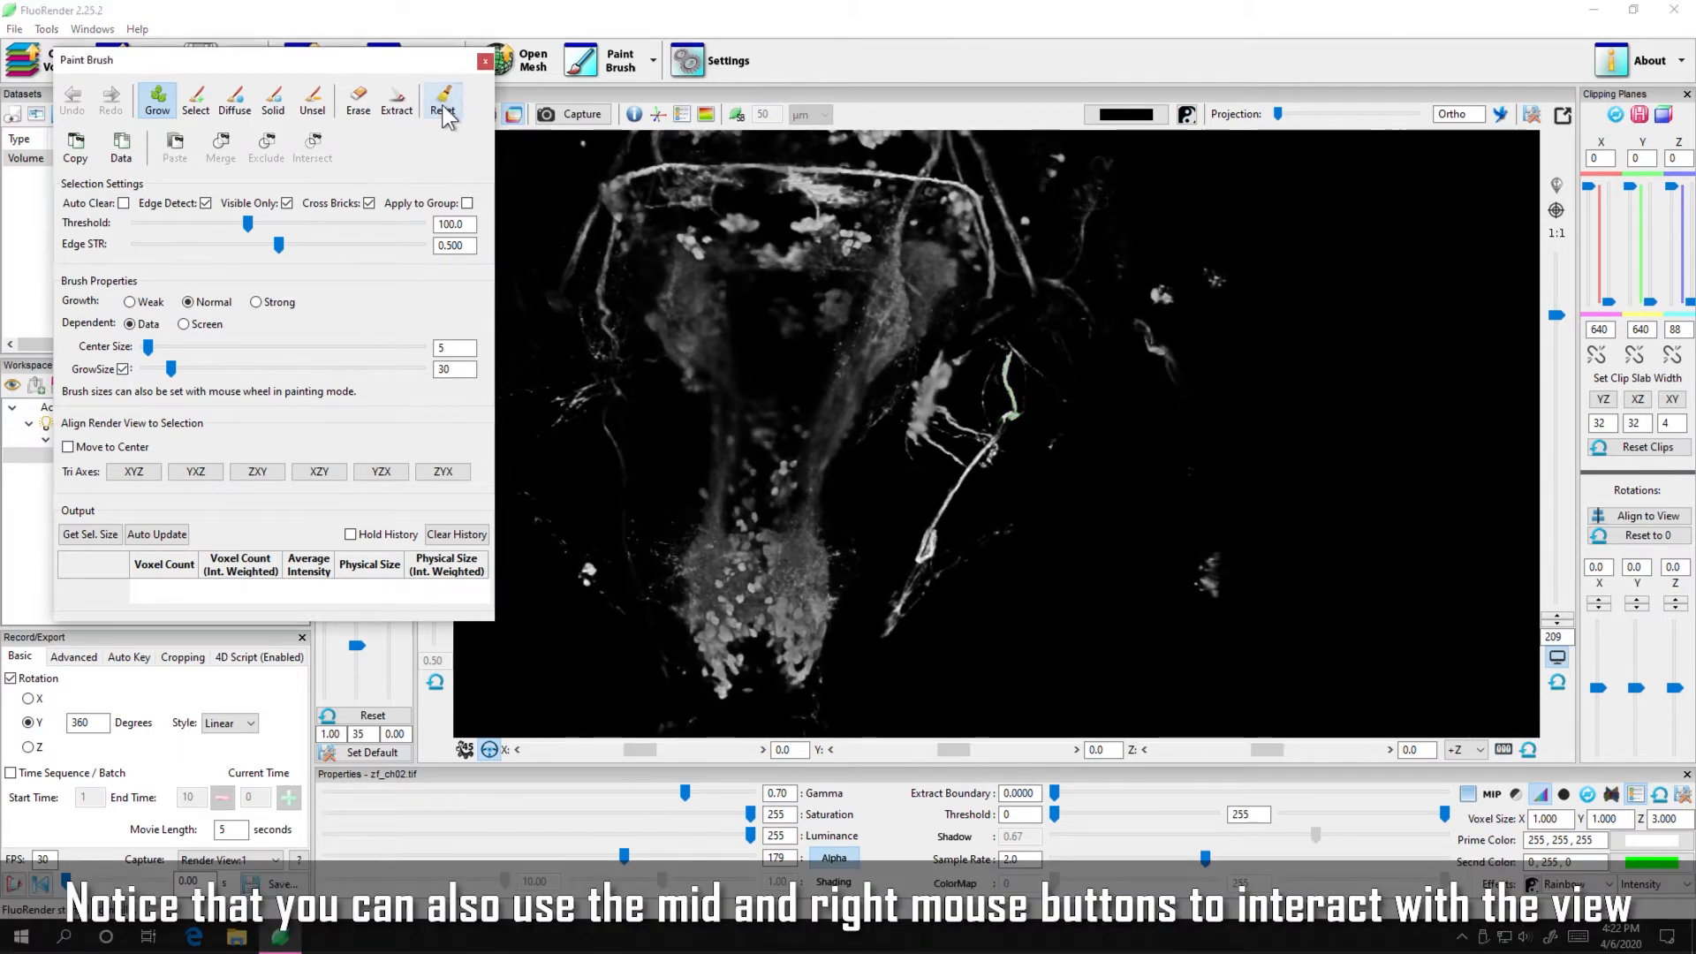
click(206, 204)
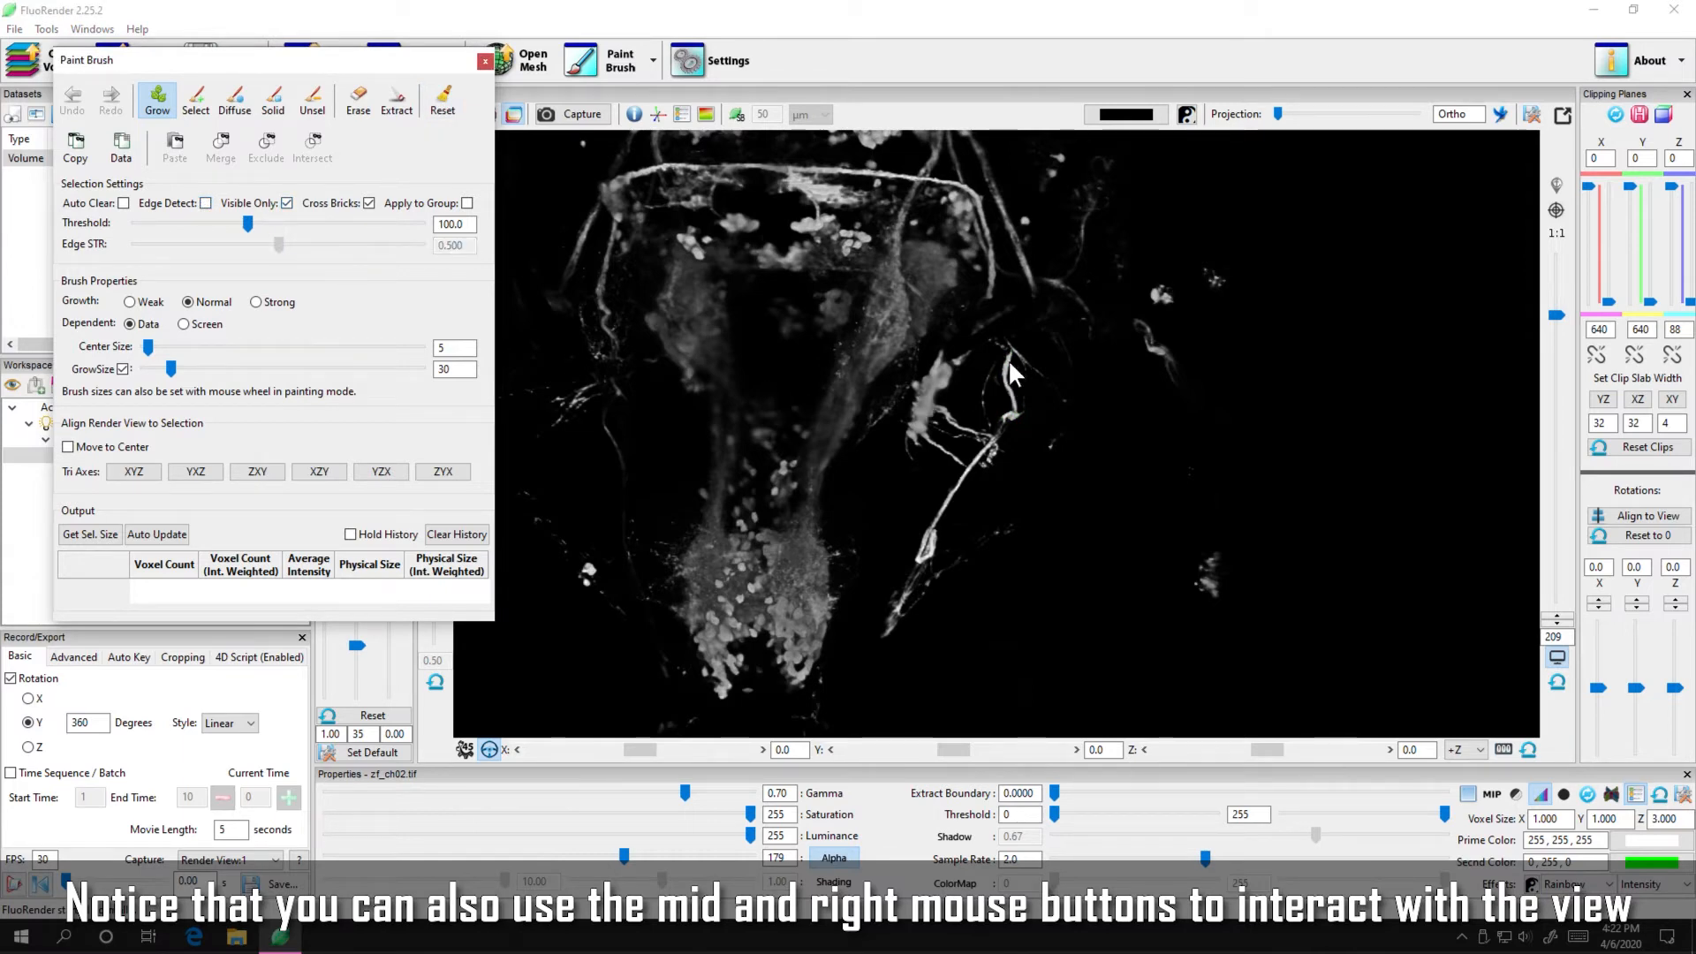
drag(1008, 359, 1009, 364)
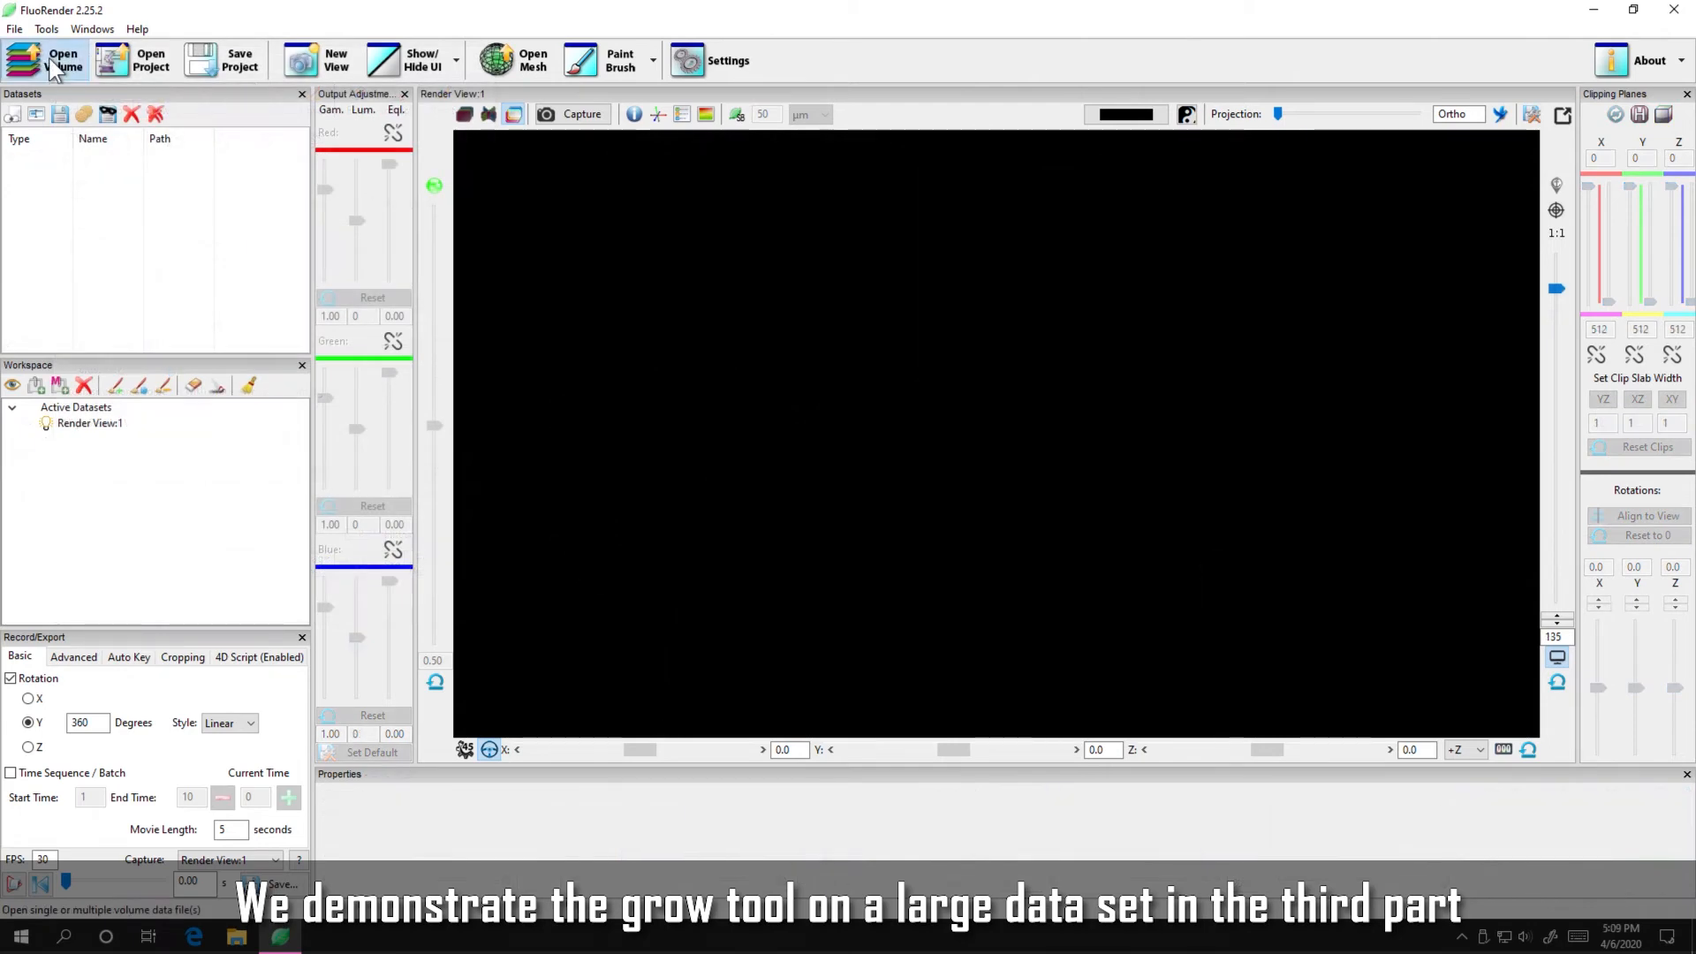
Open the volume nerves.tif from the Branch folder and set its prime color to white (255, 255, 255).
click(50, 57)
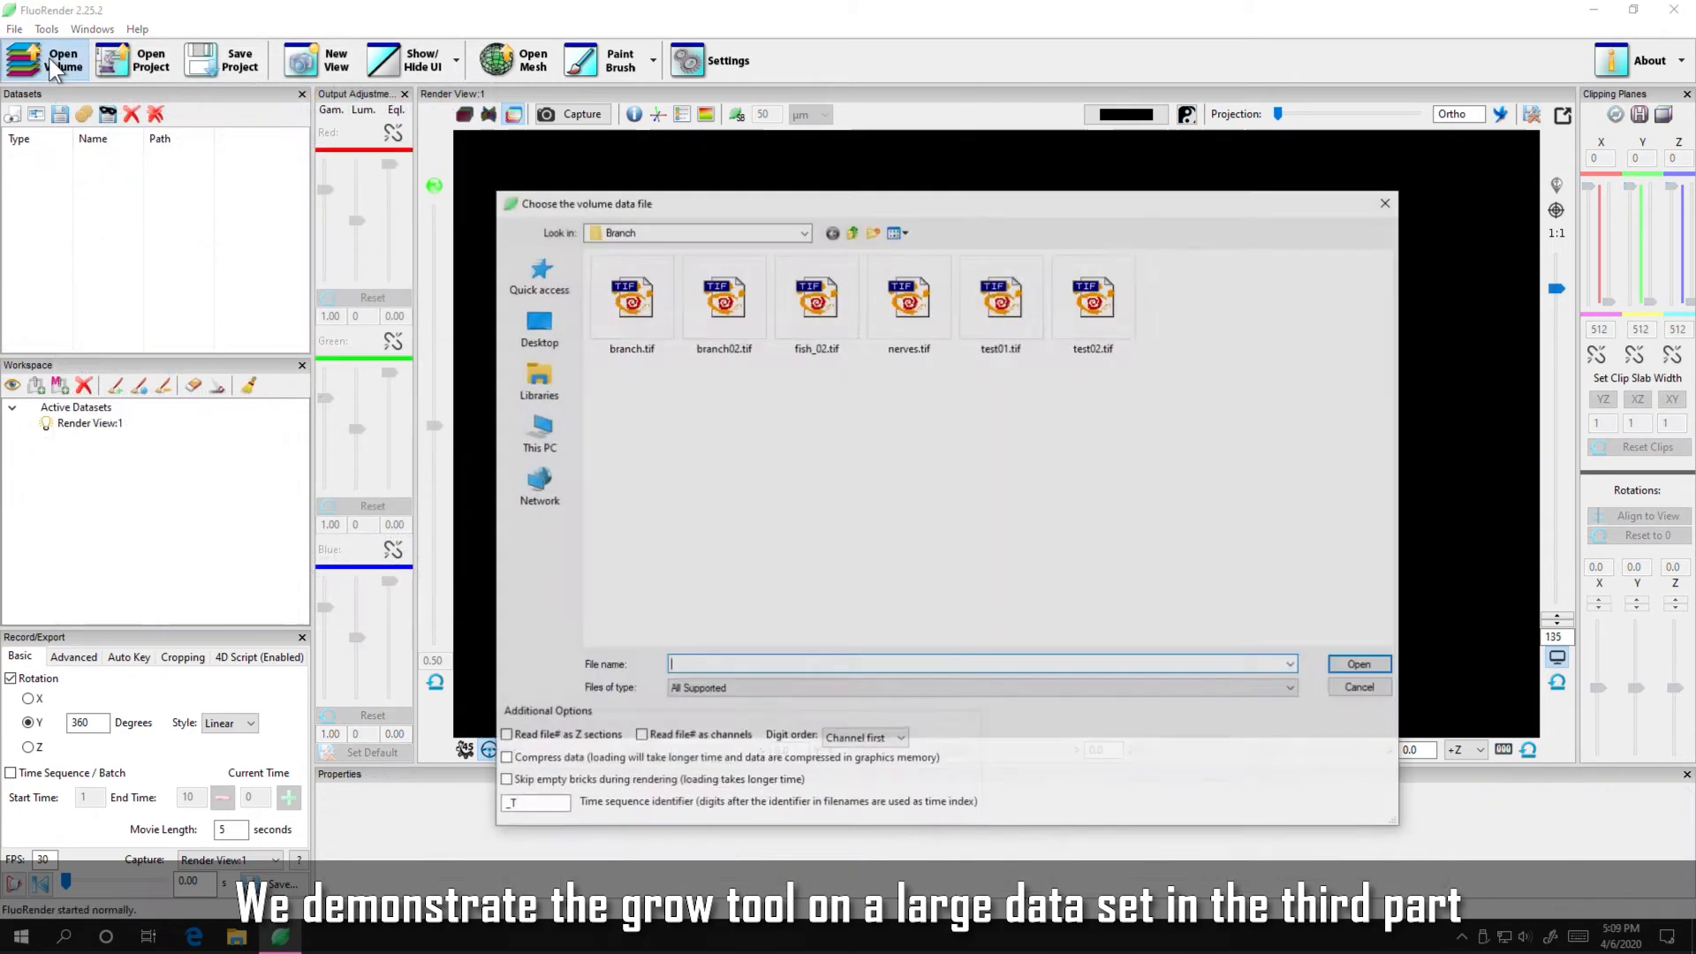
double_click(912, 309)
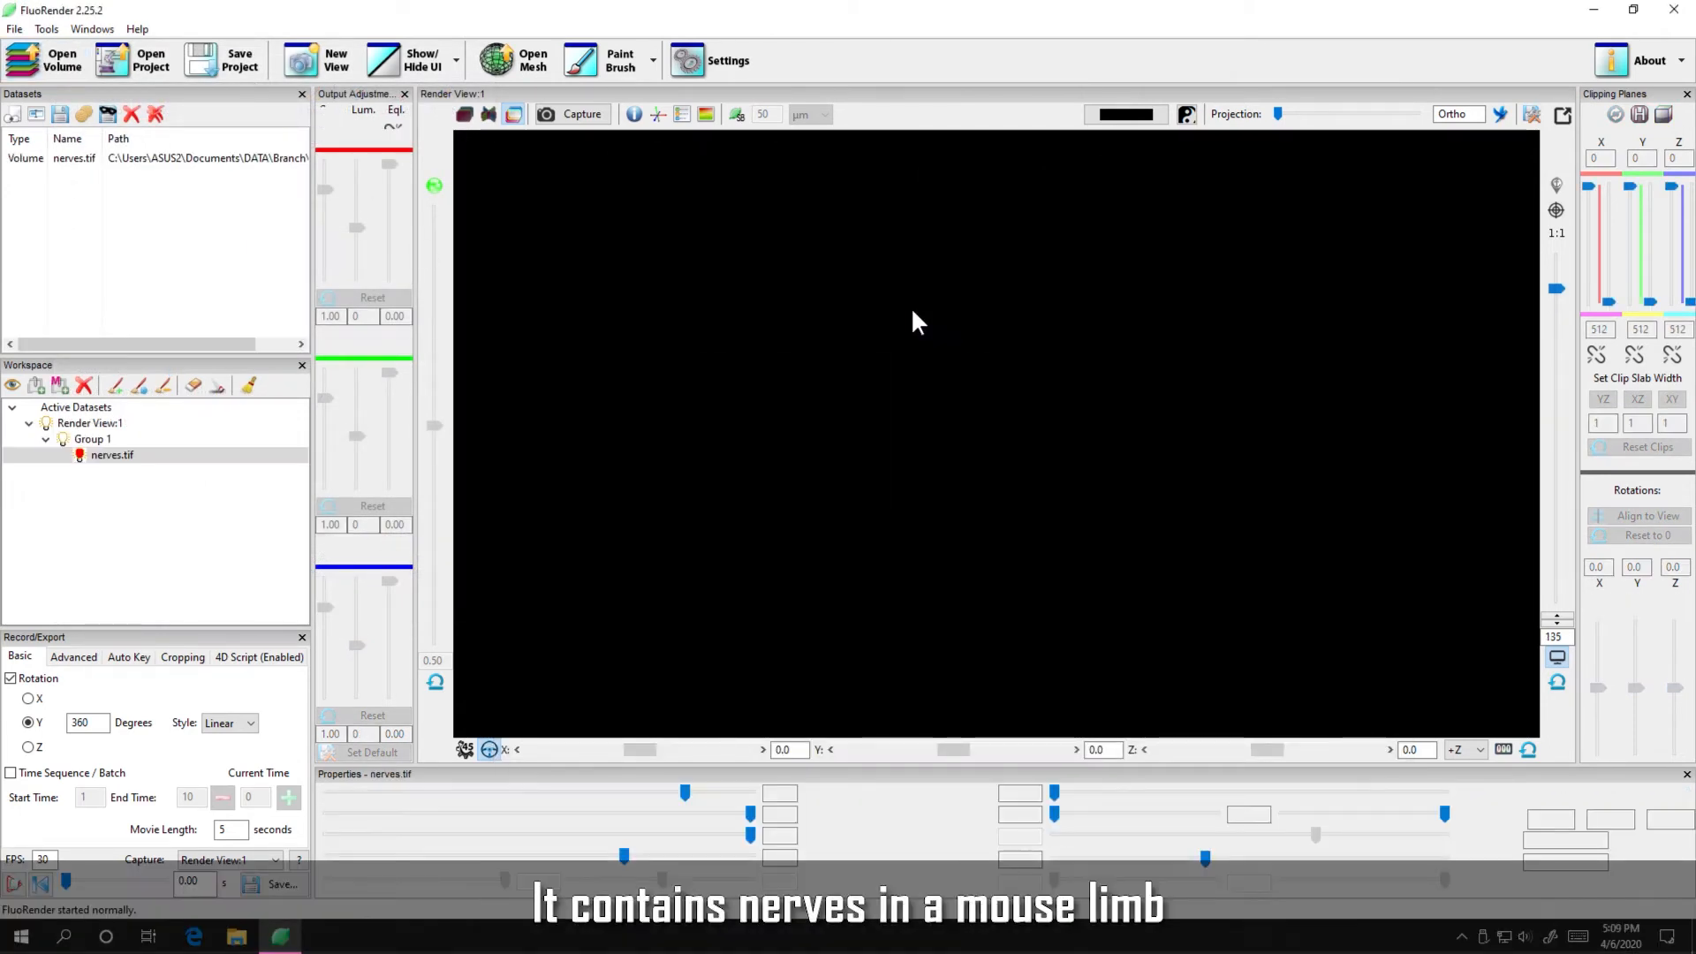
click(1587, 842)
text(255, 255, 255)
key(Return)
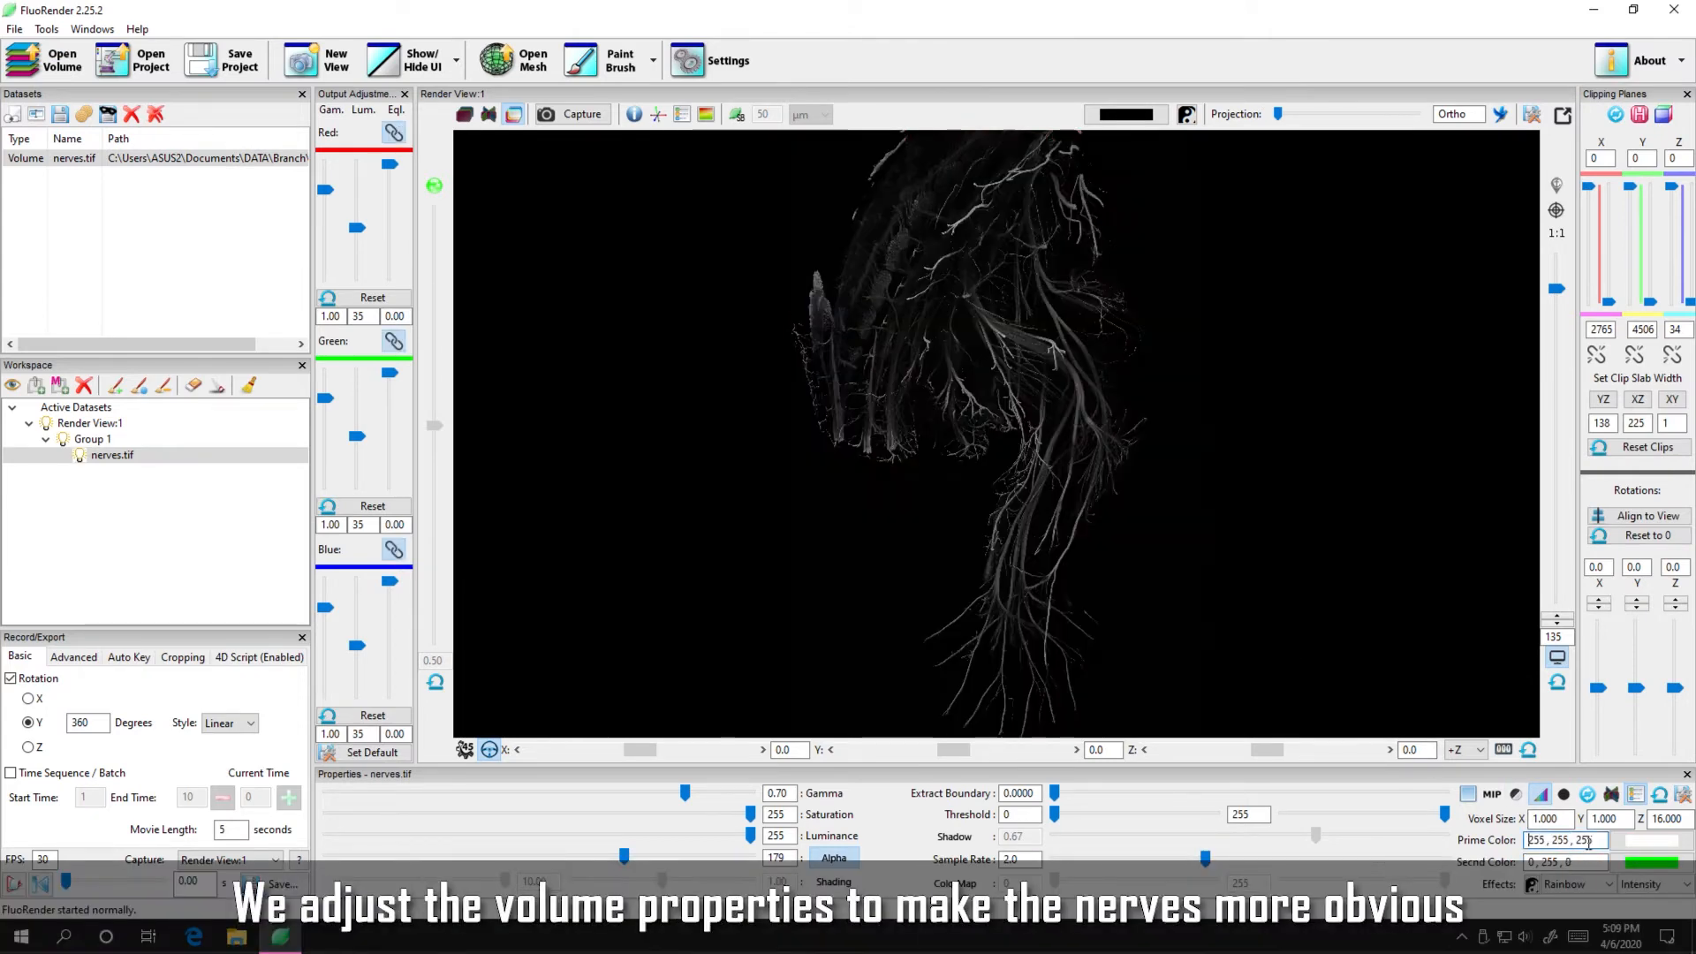
Raise the volume threshold of nerves.tif to 45 and grow a selection from the middle of the isolated nerve branch.
drag(1055, 814, 1084, 818)
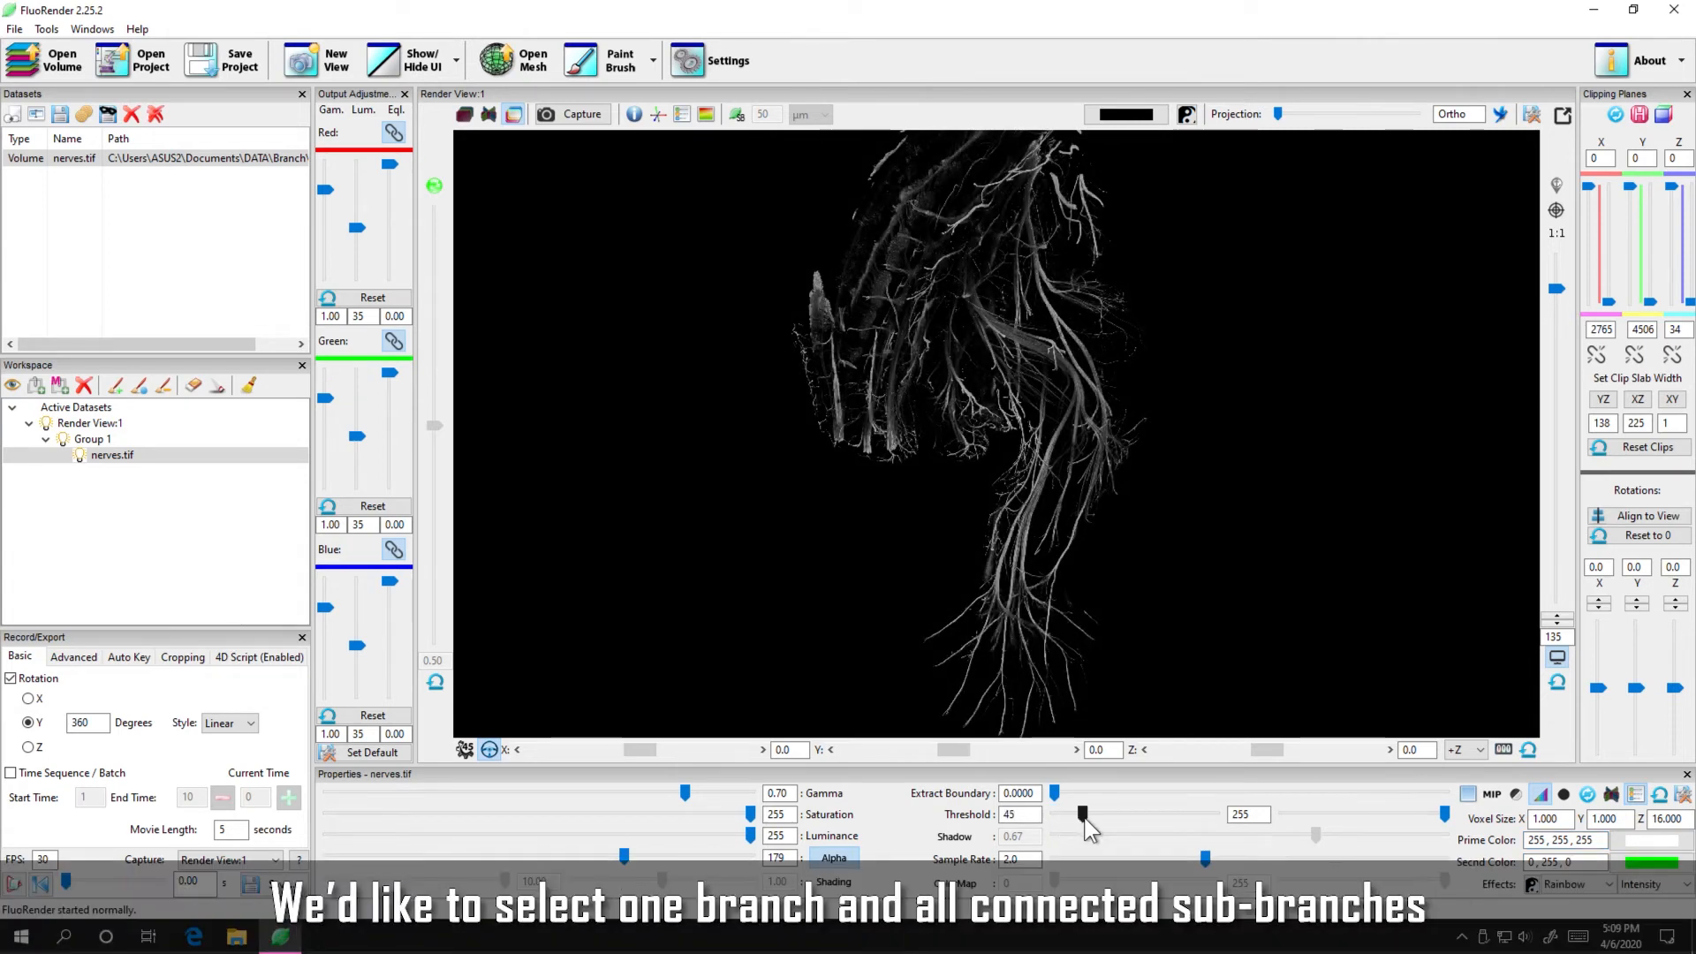
click(601, 60)
mouse_move(403, 39)
mouse_down()
mouse_move(477, 110)
mouse_move(635, 175)
mouse_up()
scroll(1083, 540, up, 8)
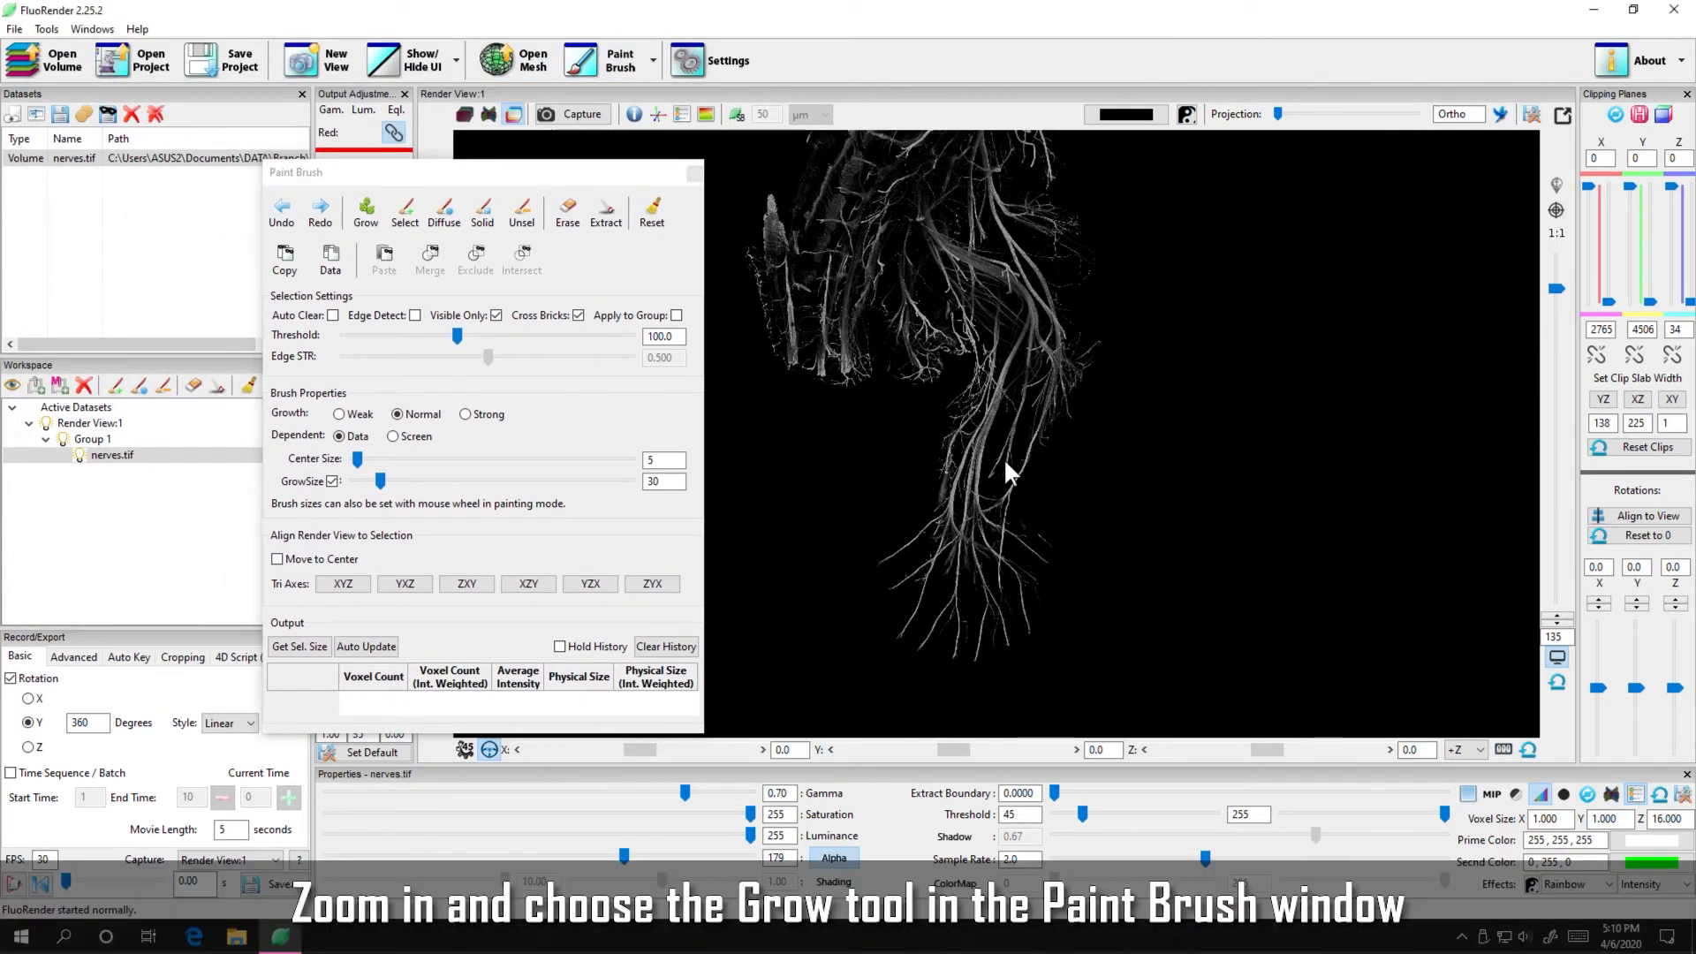
scroll(1089, 600, up, 5)
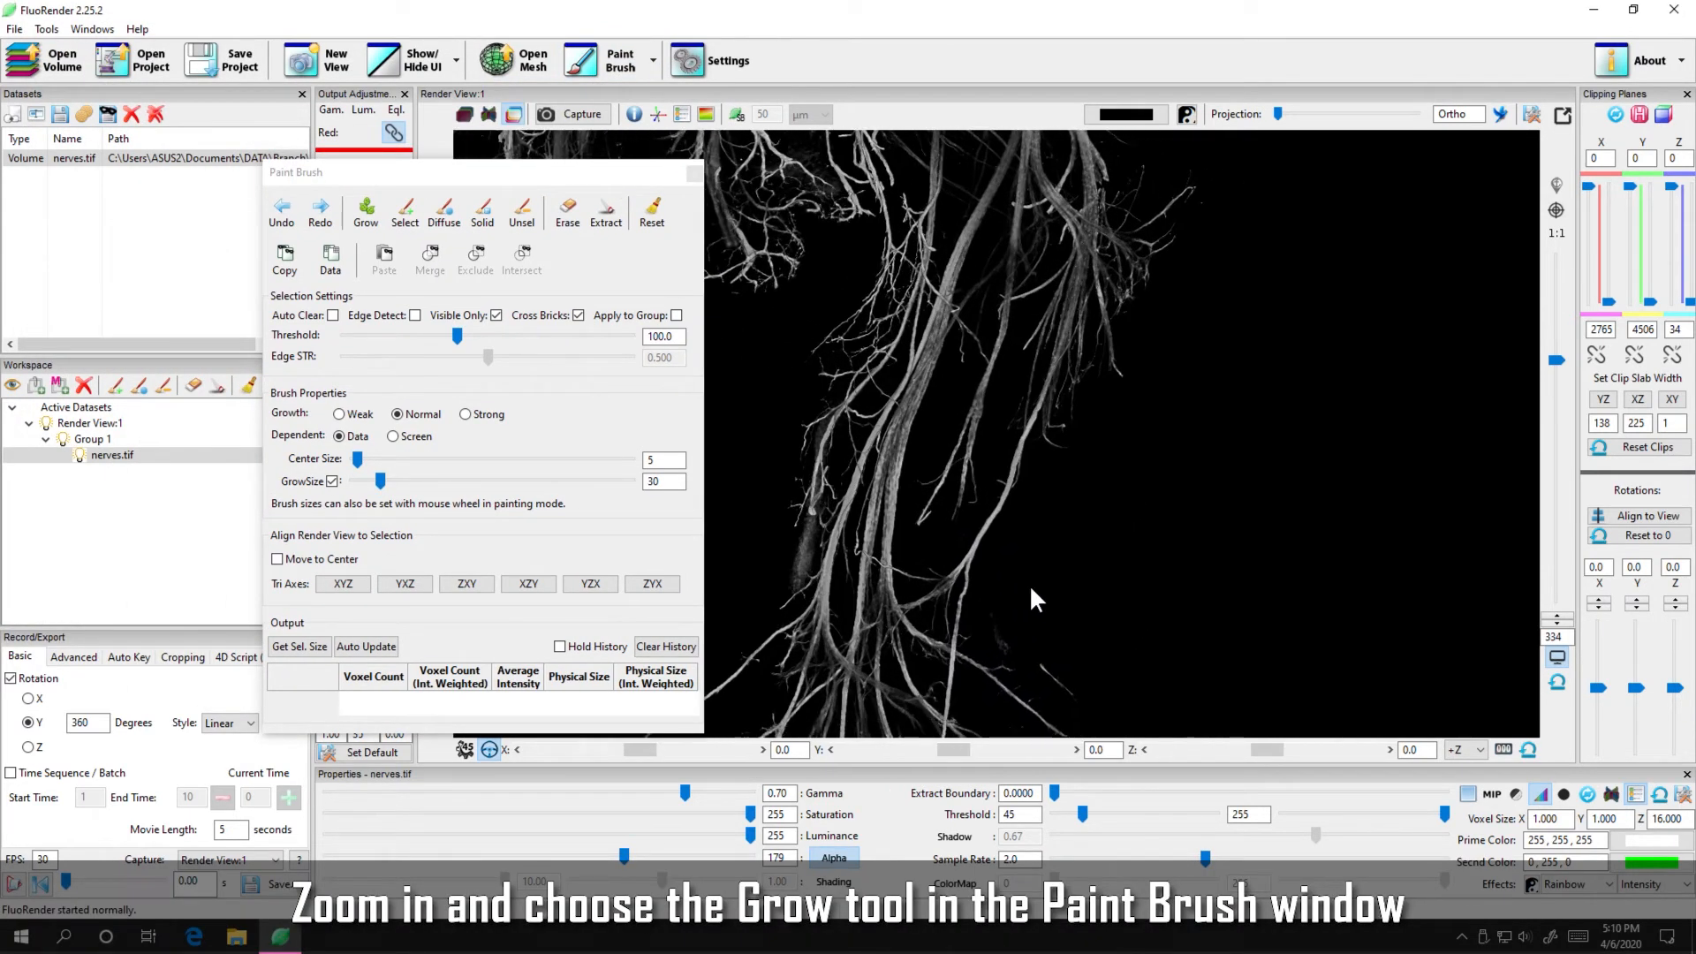
click(365, 214)
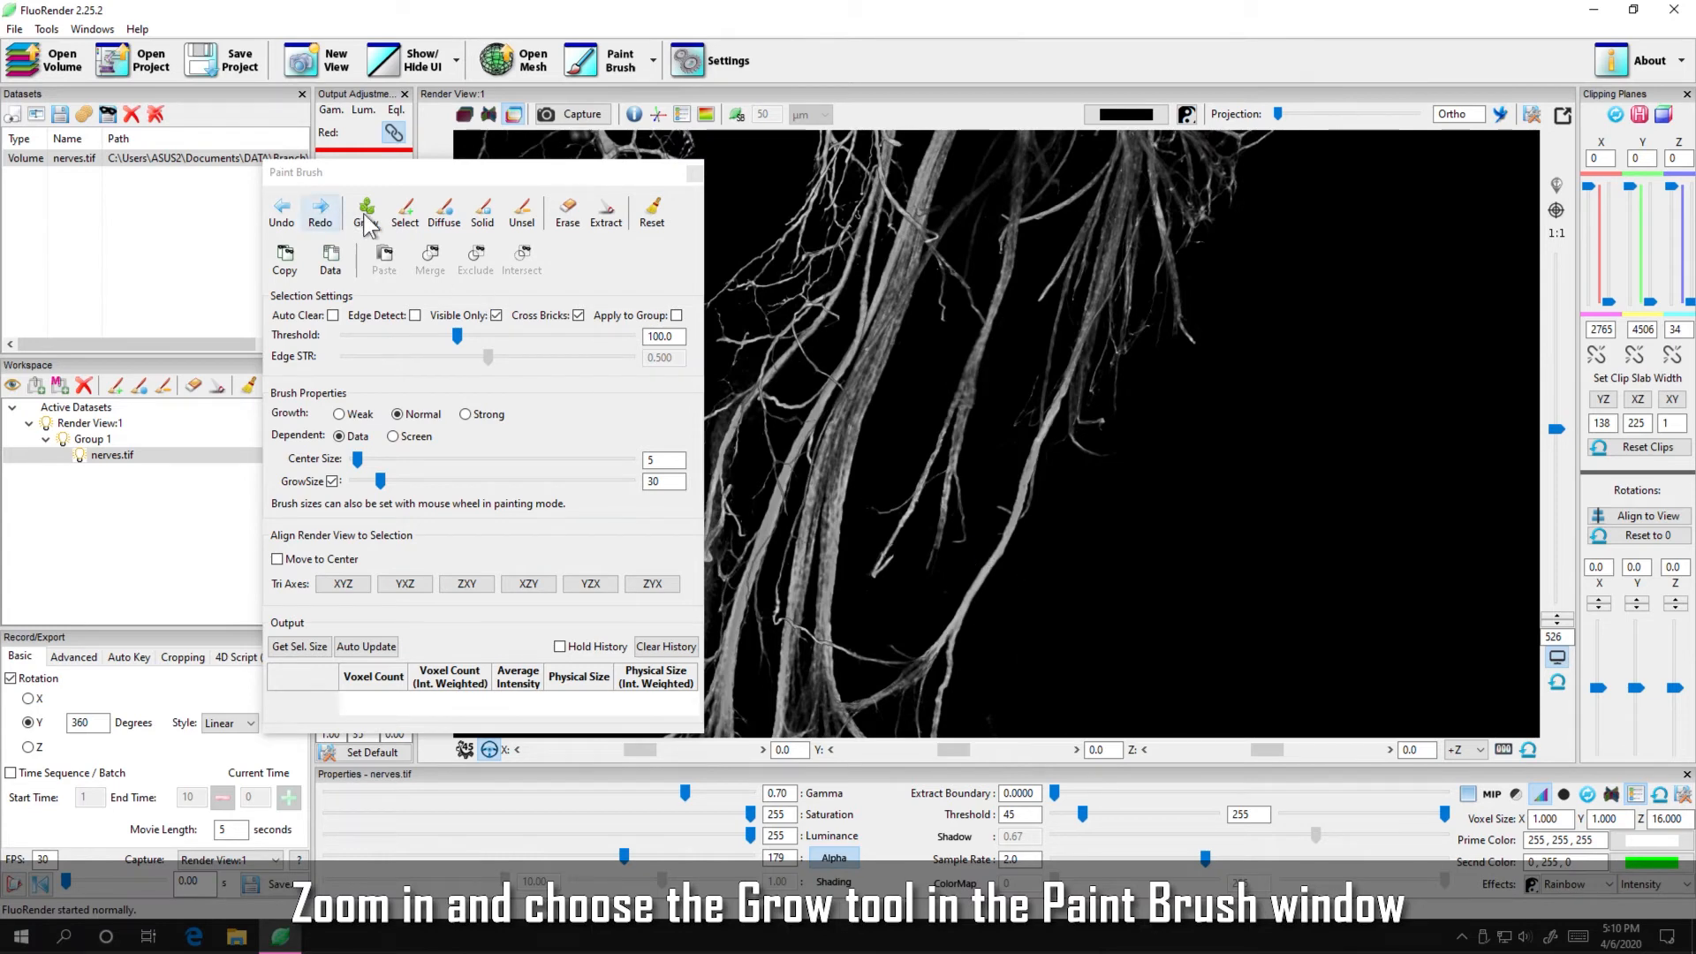
click(1021, 495)
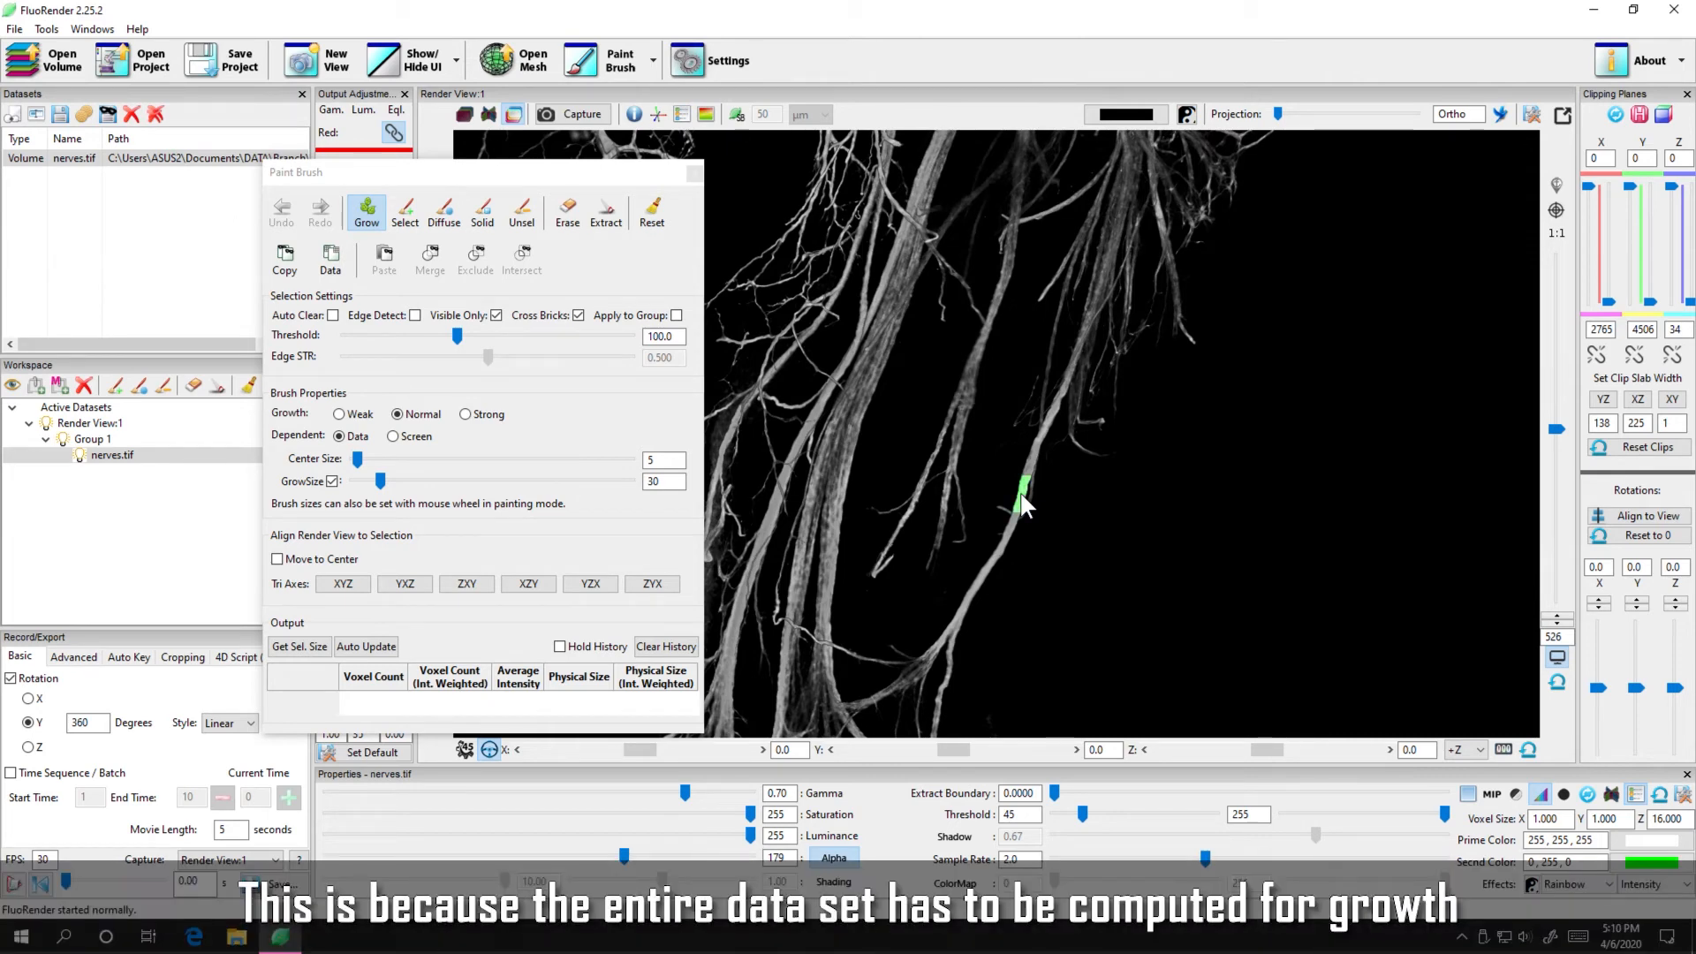
drag(1022, 505, 1022, 506)
click(364, 216)
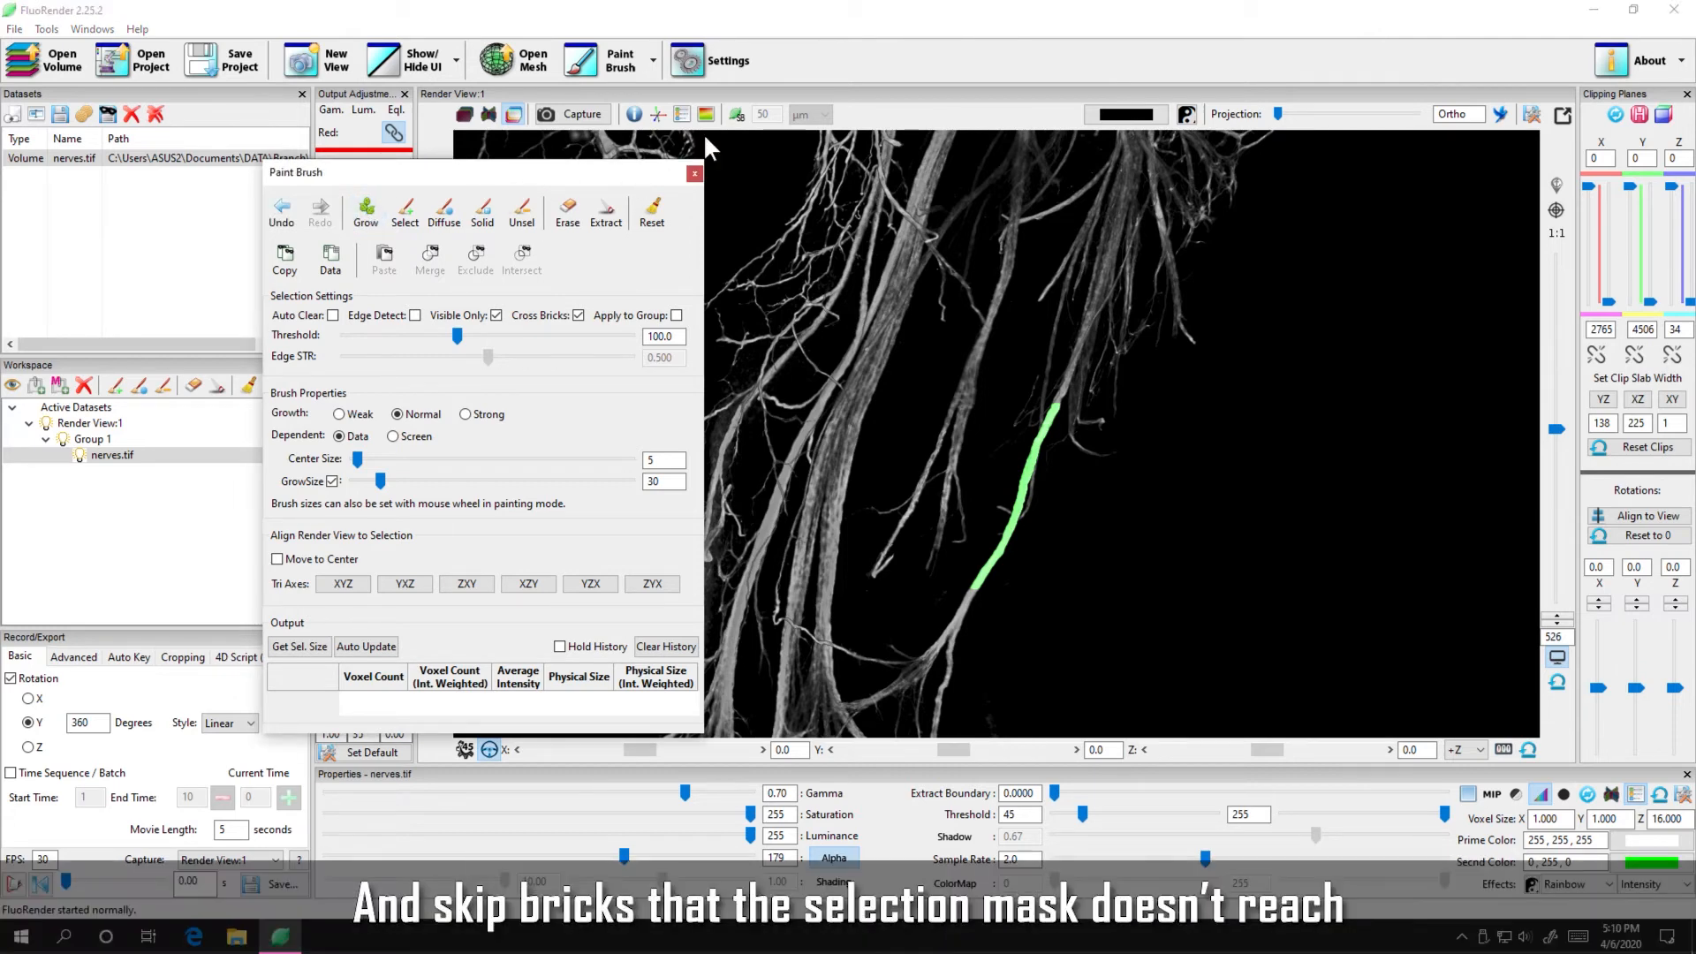
Reduce the Large Data Size to 0 MB in the performance settings and restart FluoRender.
click(708, 64)
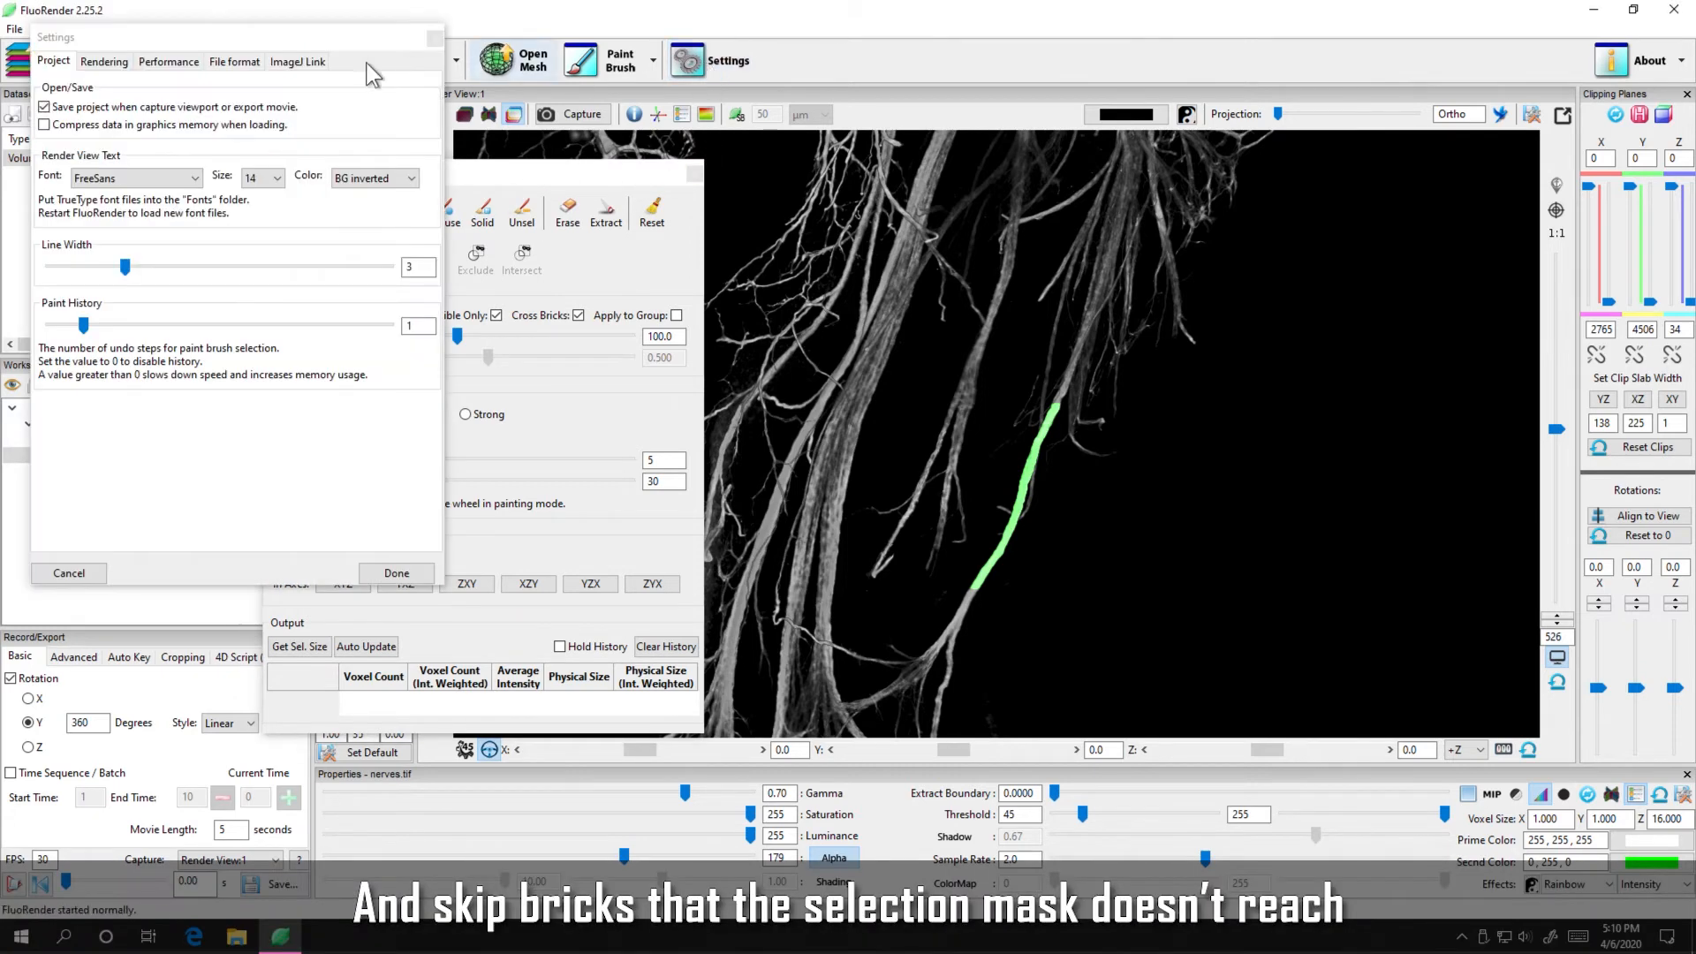
click(170, 63)
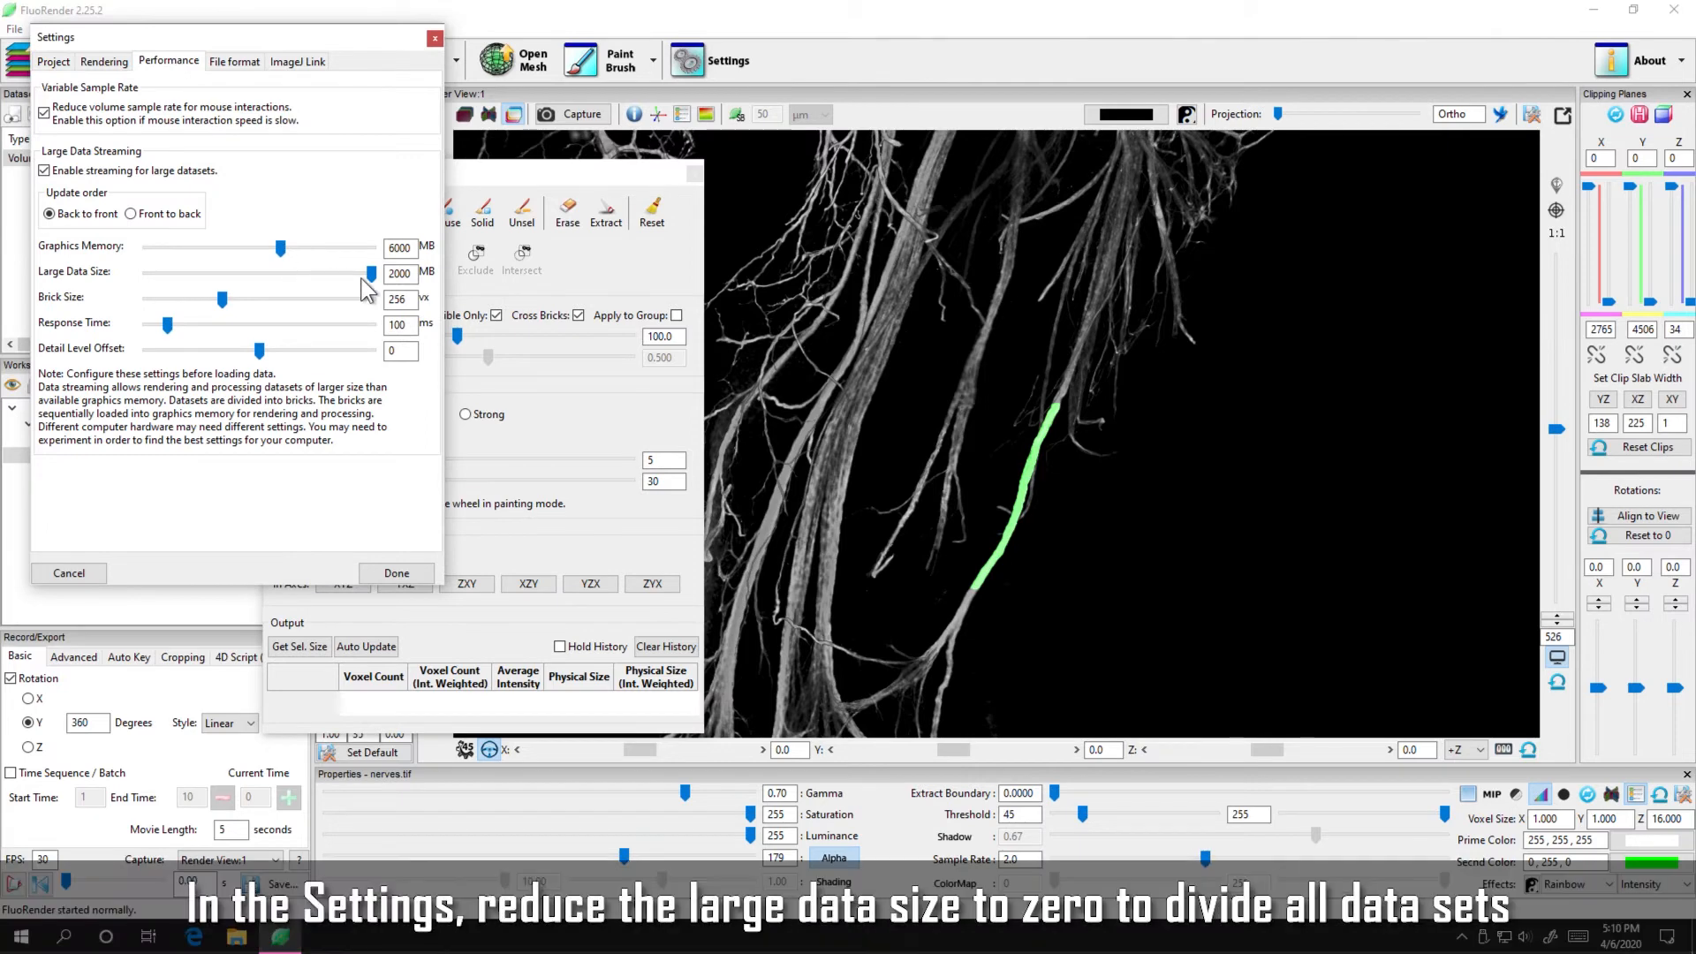
drag(371, 276, 131, 272)
click(396, 573)
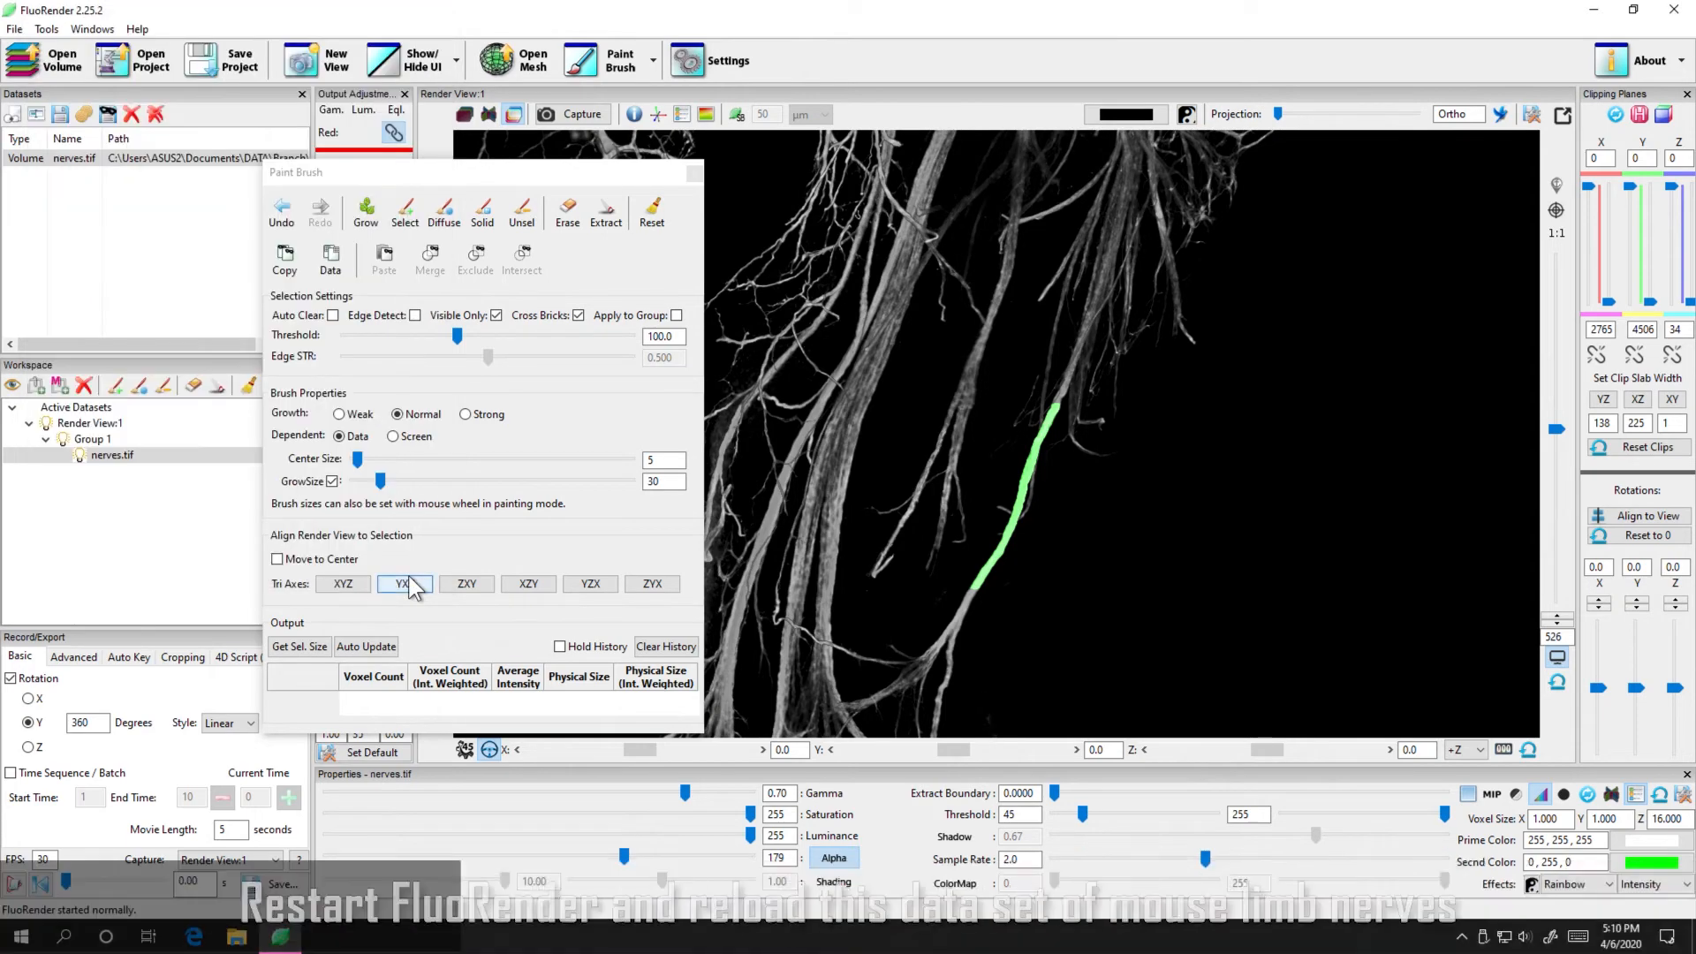
click(1674, 10)
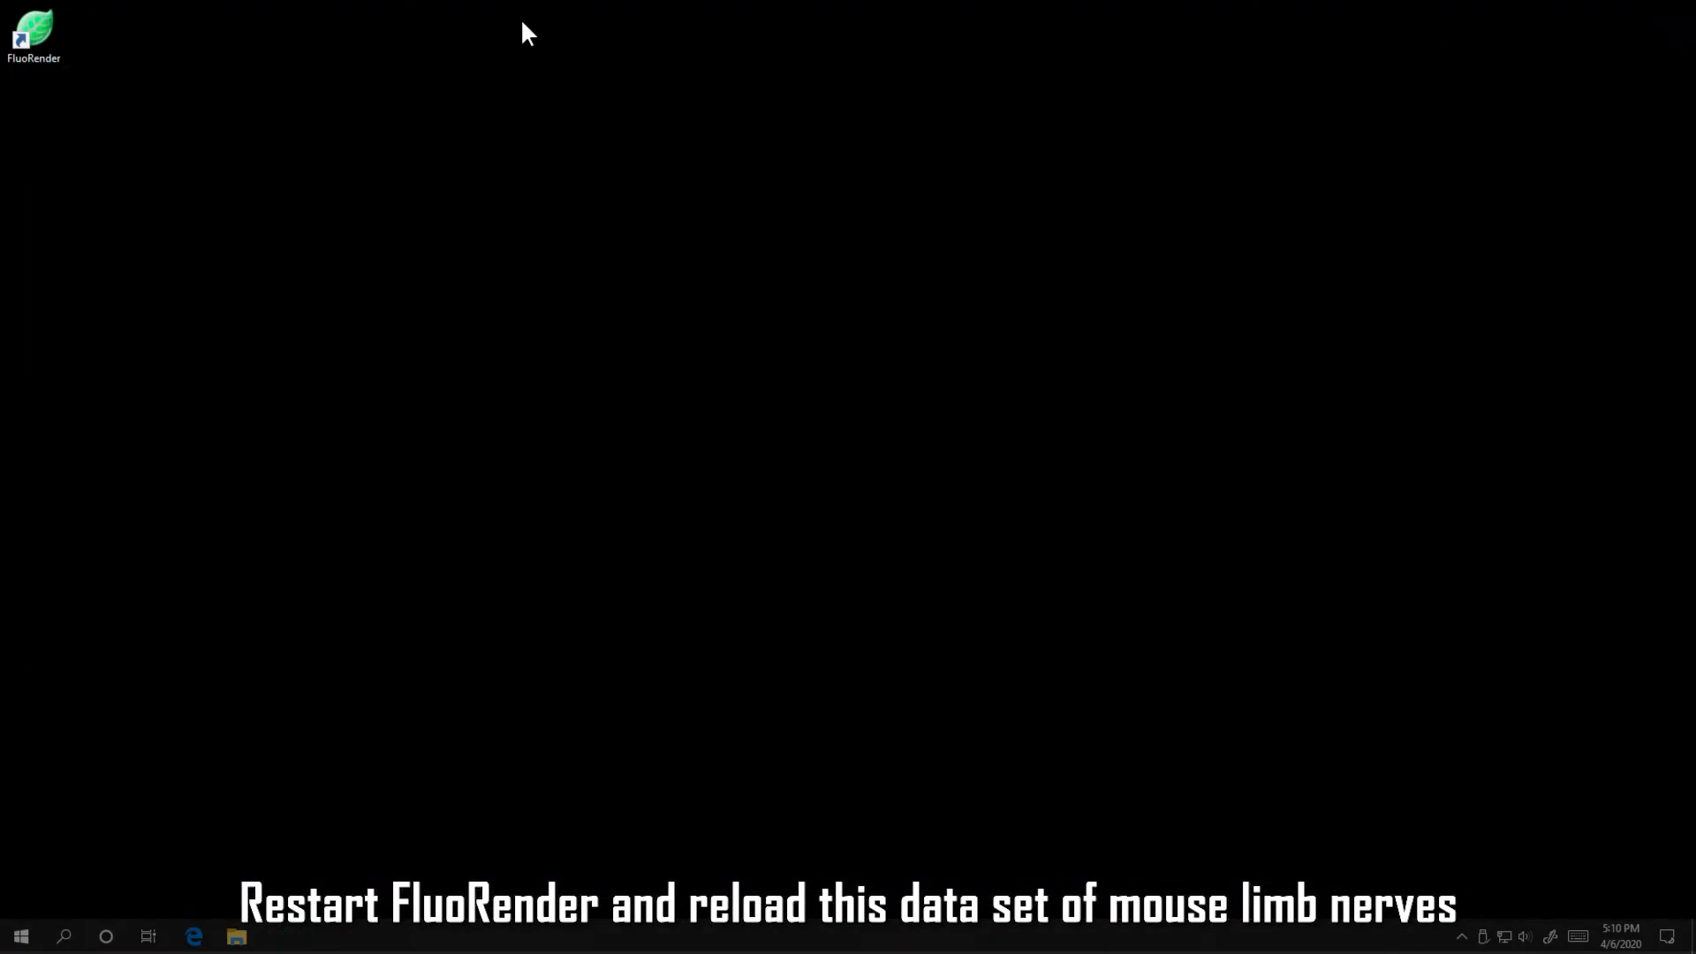
double_click(35, 28)
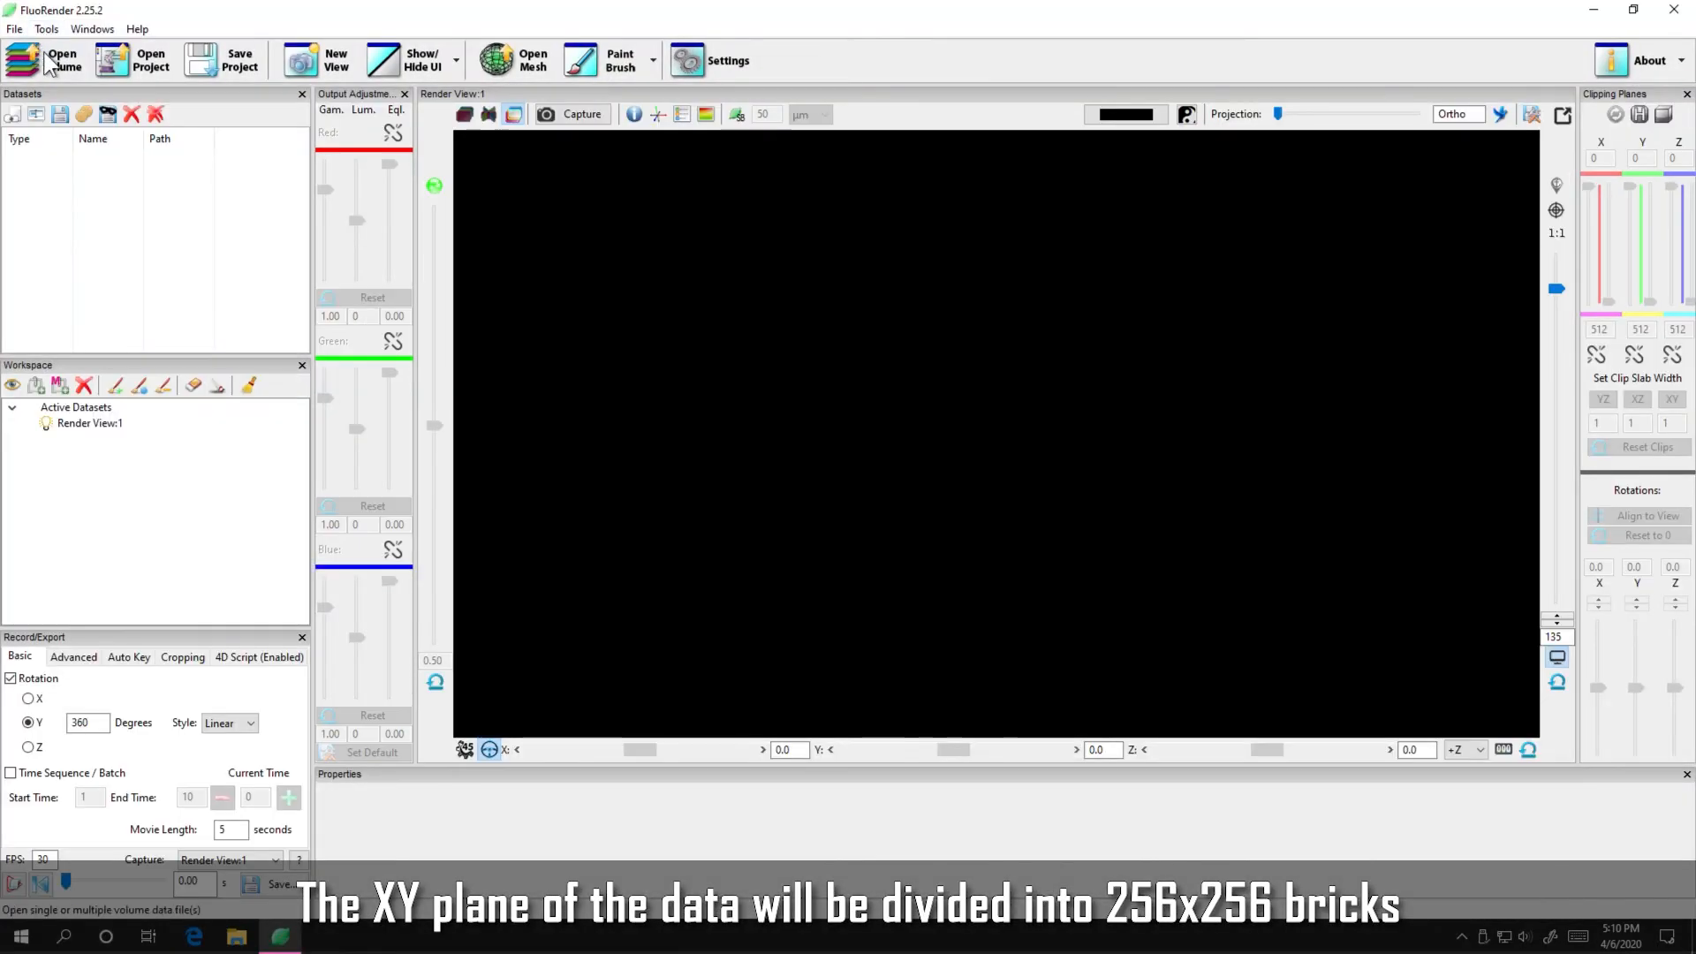
Open nerves.tif from the Branch folder, setting its prime color to white (255, 255, 255) and its threshold to 49.
click(55, 65)
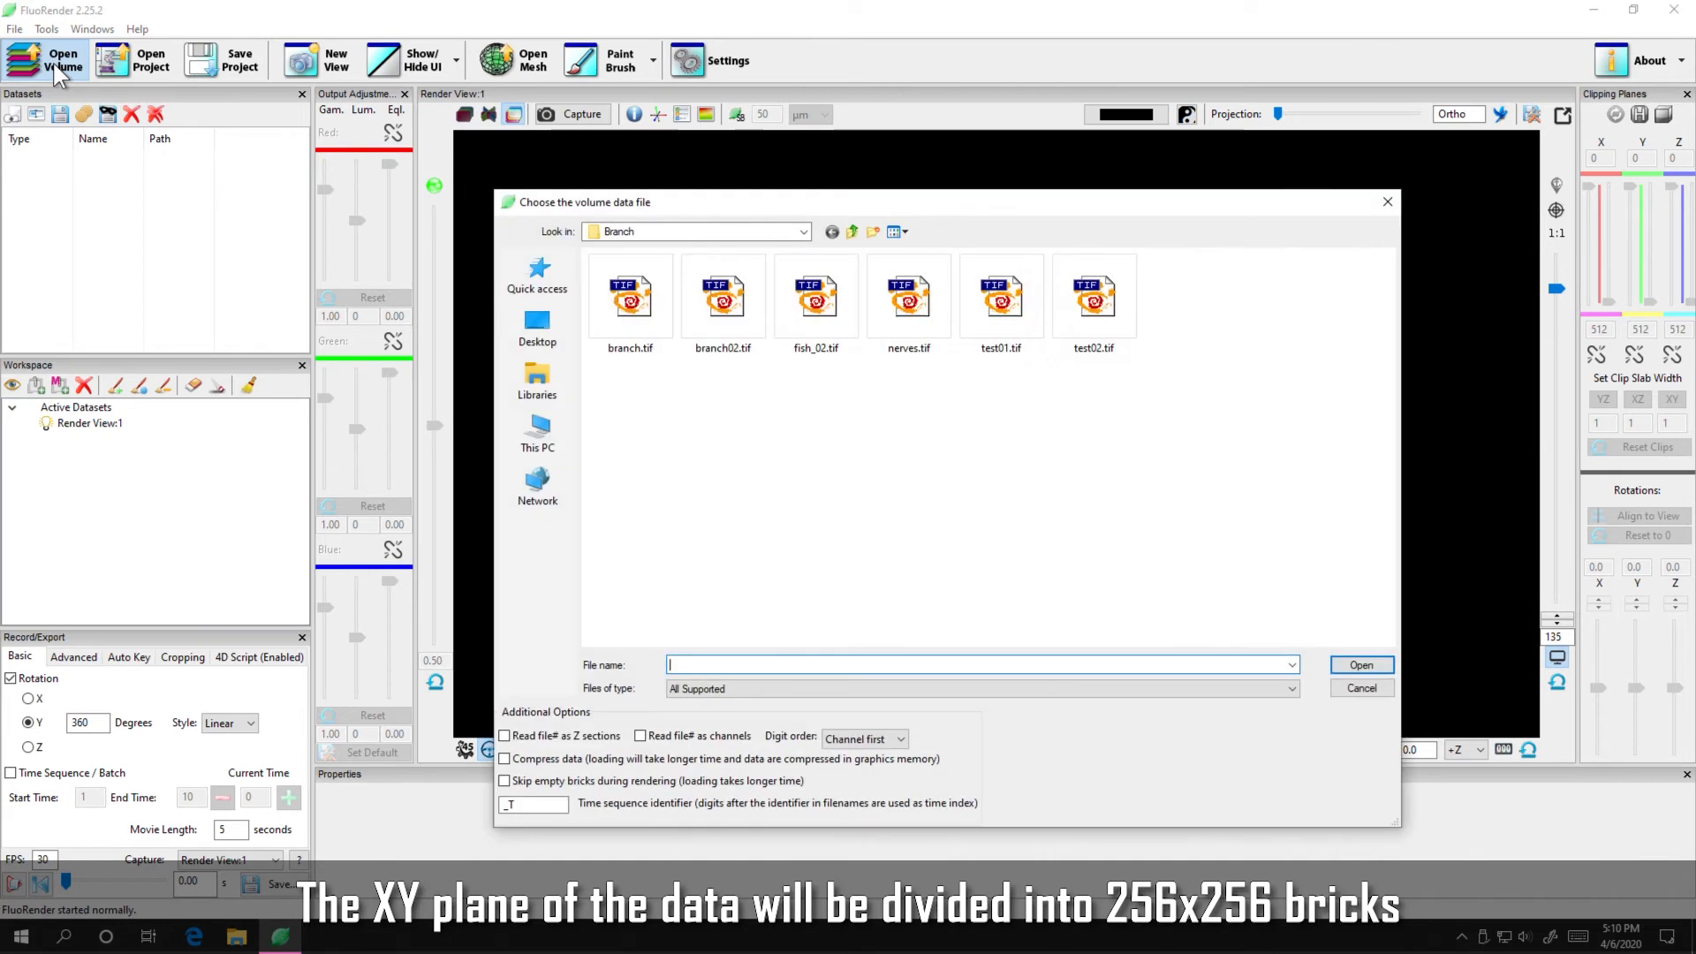
click(897, 304)
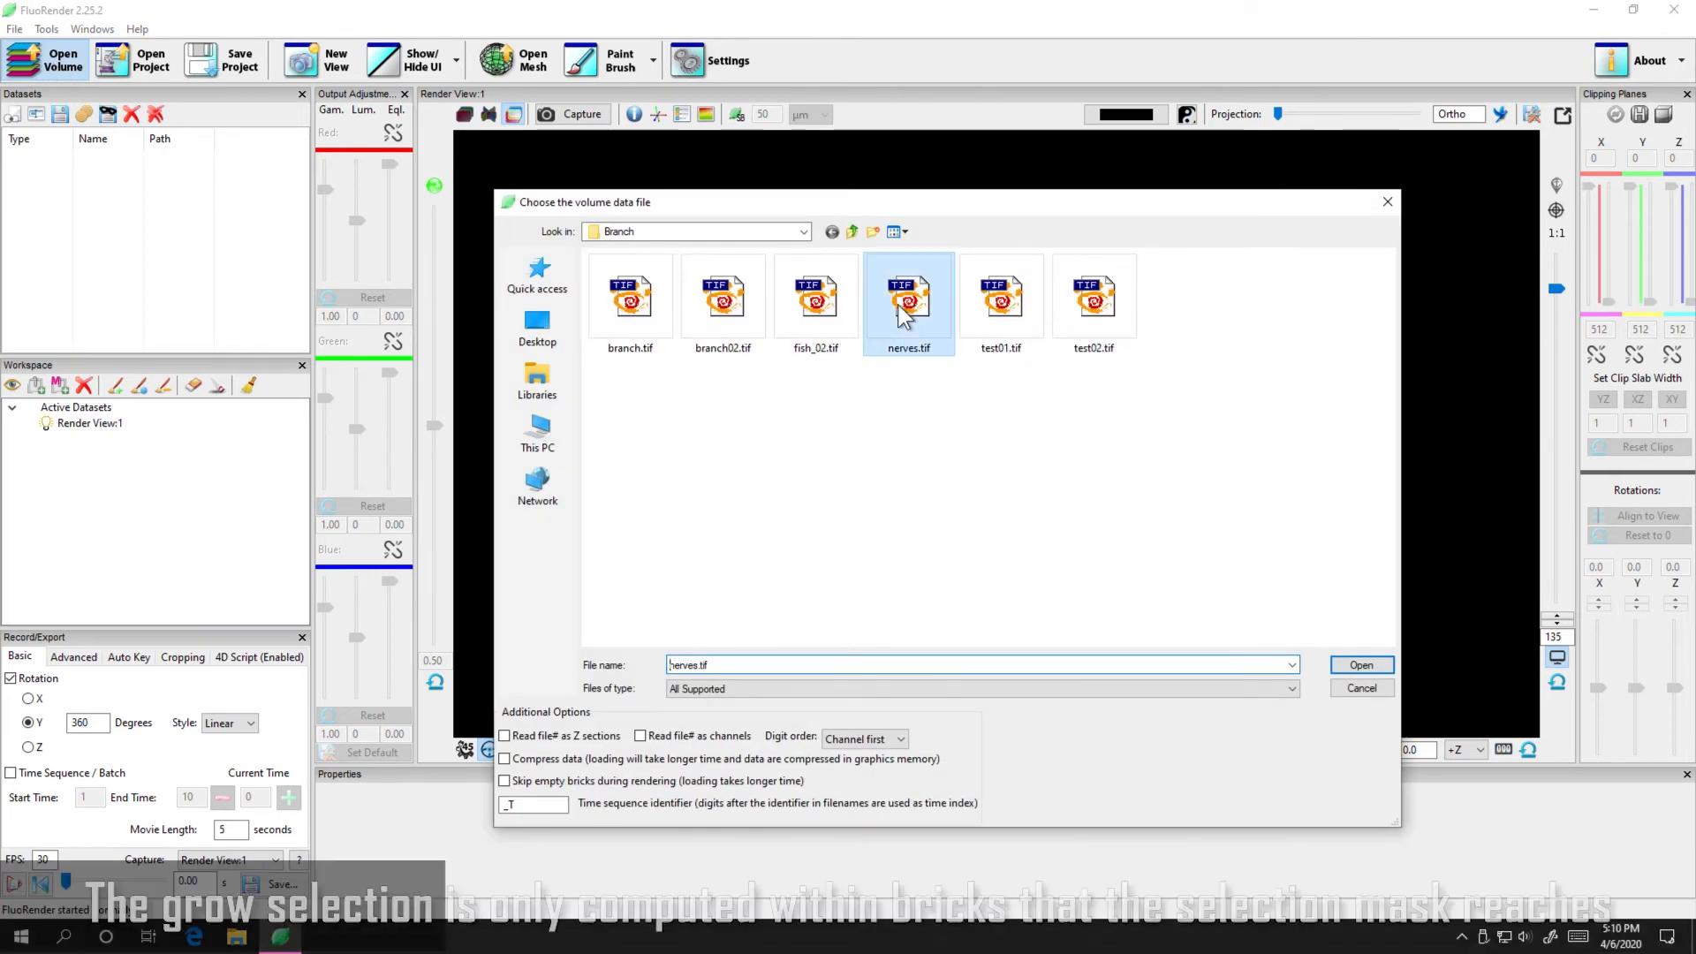
click(1361, 664)
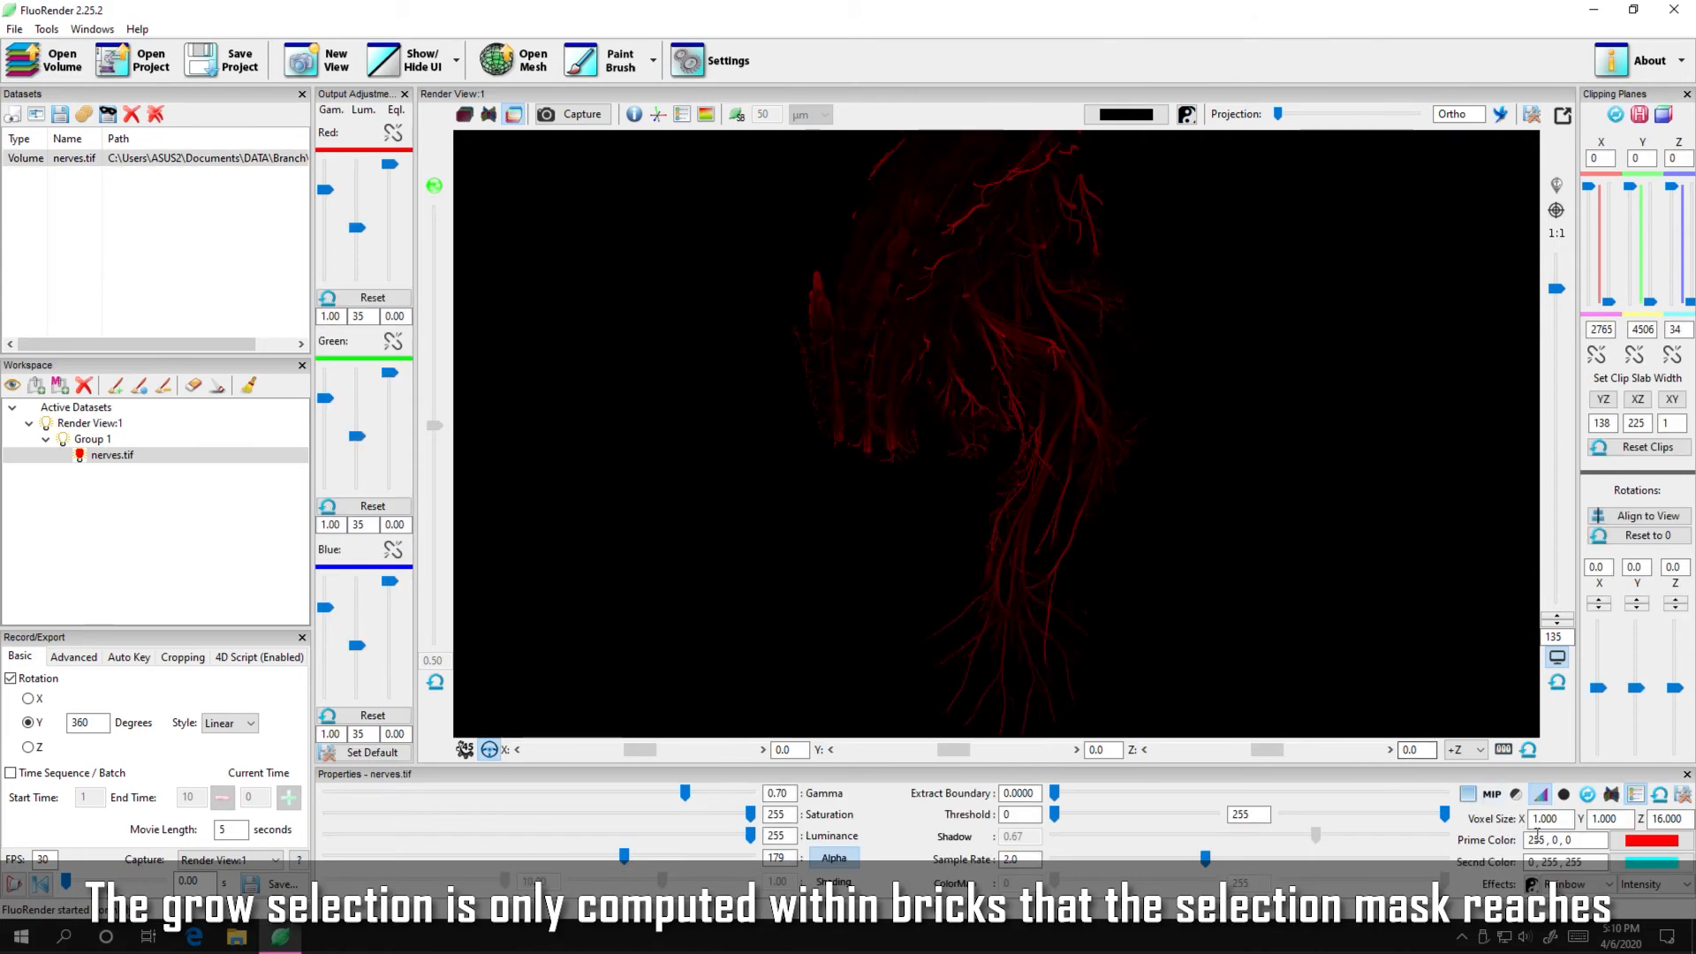
double_click(1574, 844)
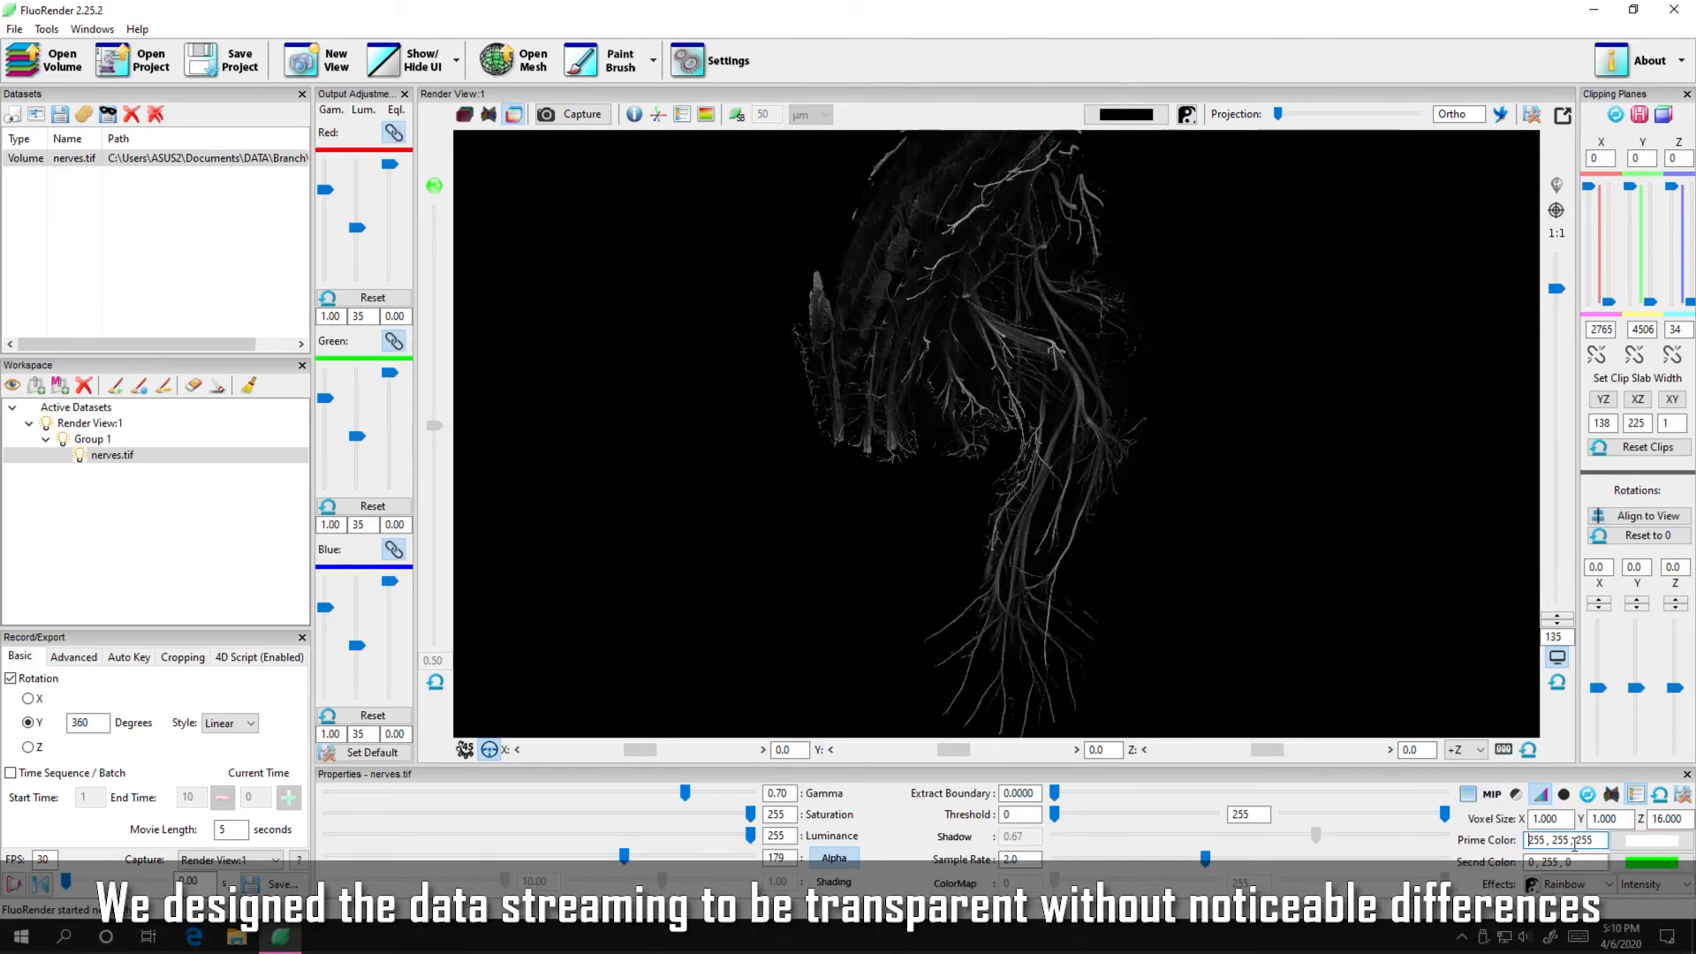
drag(1052, 813, 1083, 815)
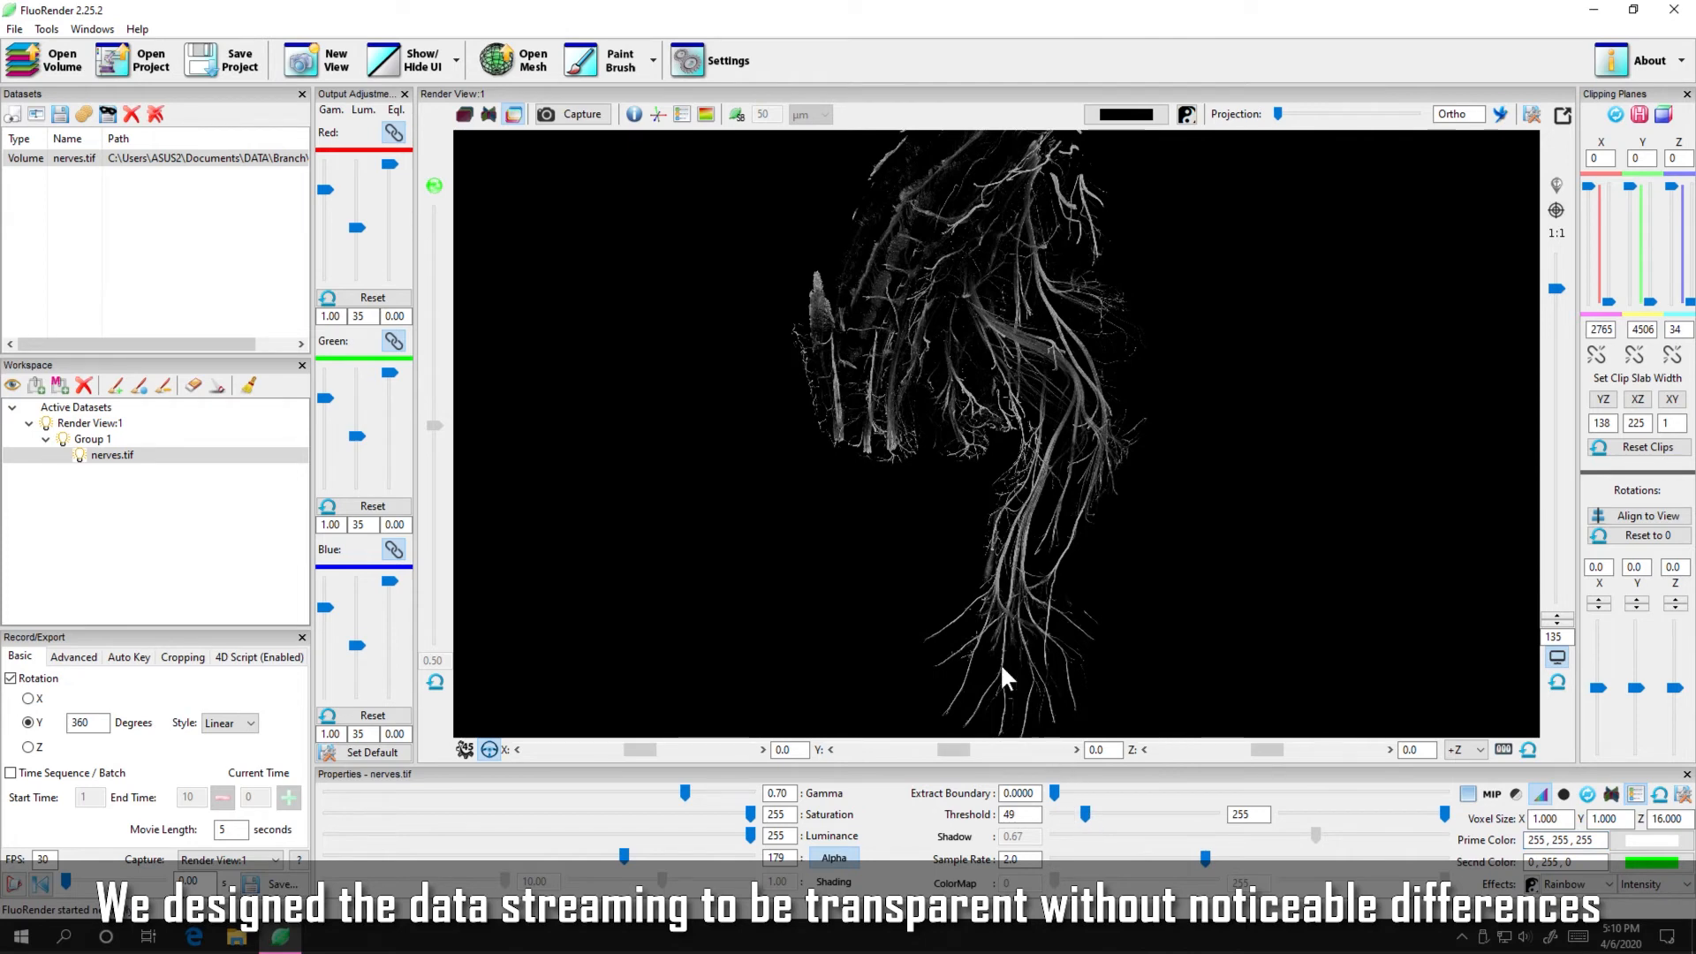
Open the Paint Brush settings and use the Grow tool to select from the middle of the isolated nerve branch.
click(586, 62)
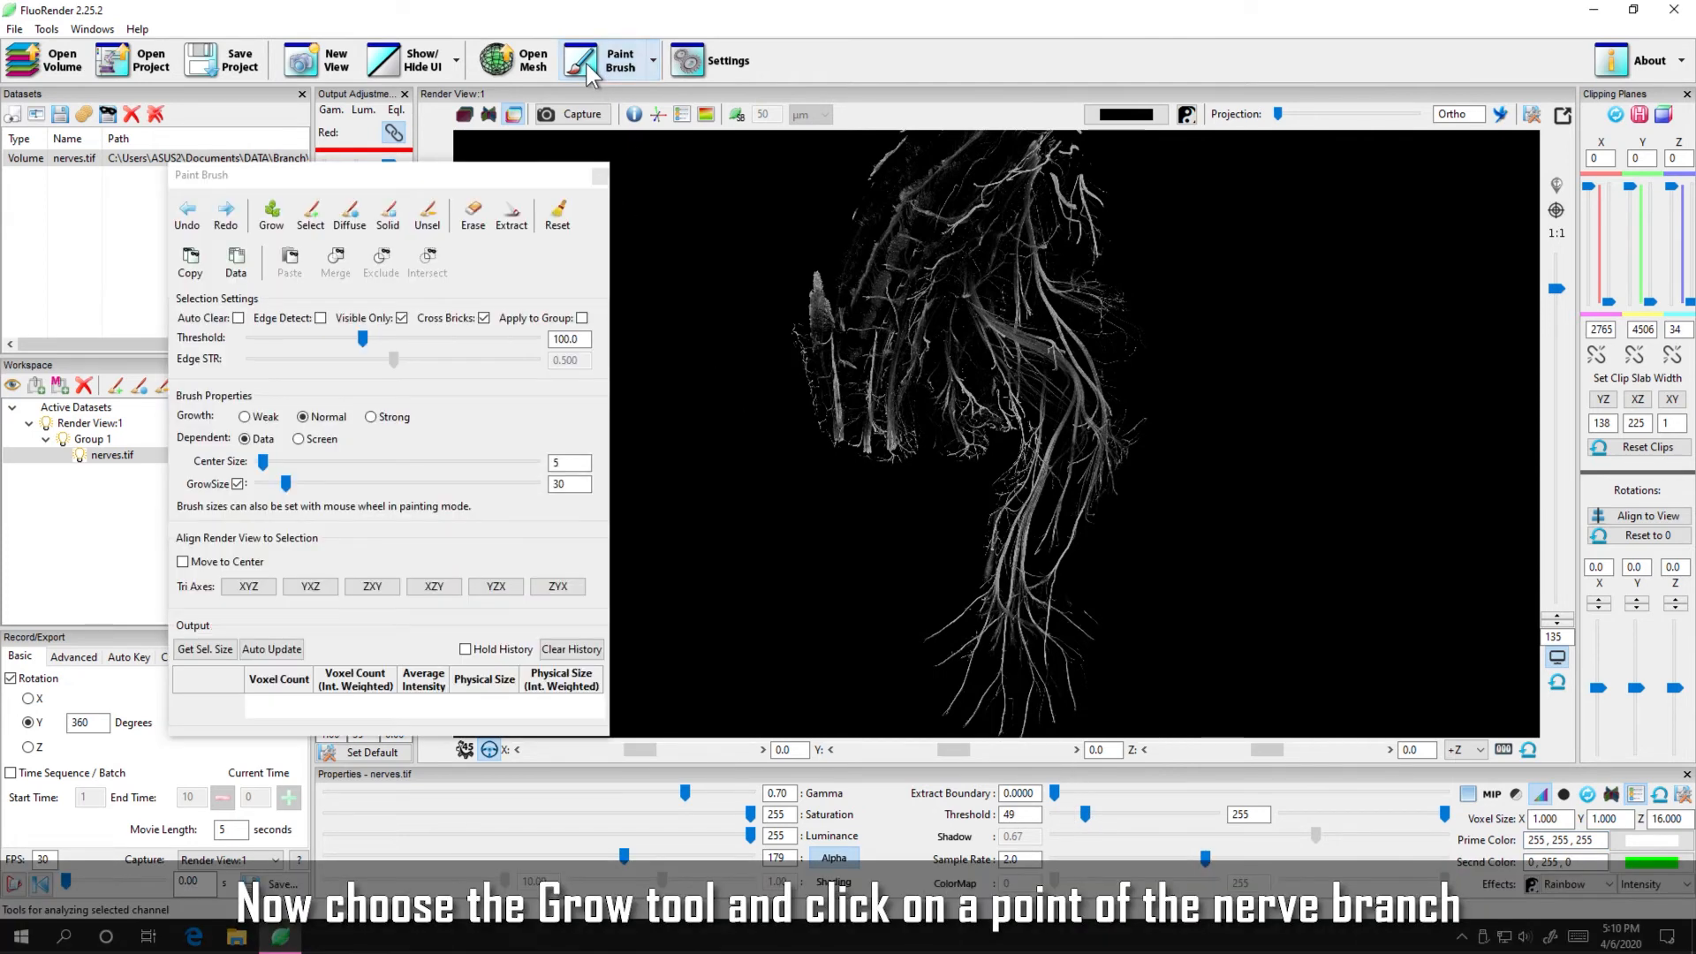
scroll(1025, 511, up, 10)
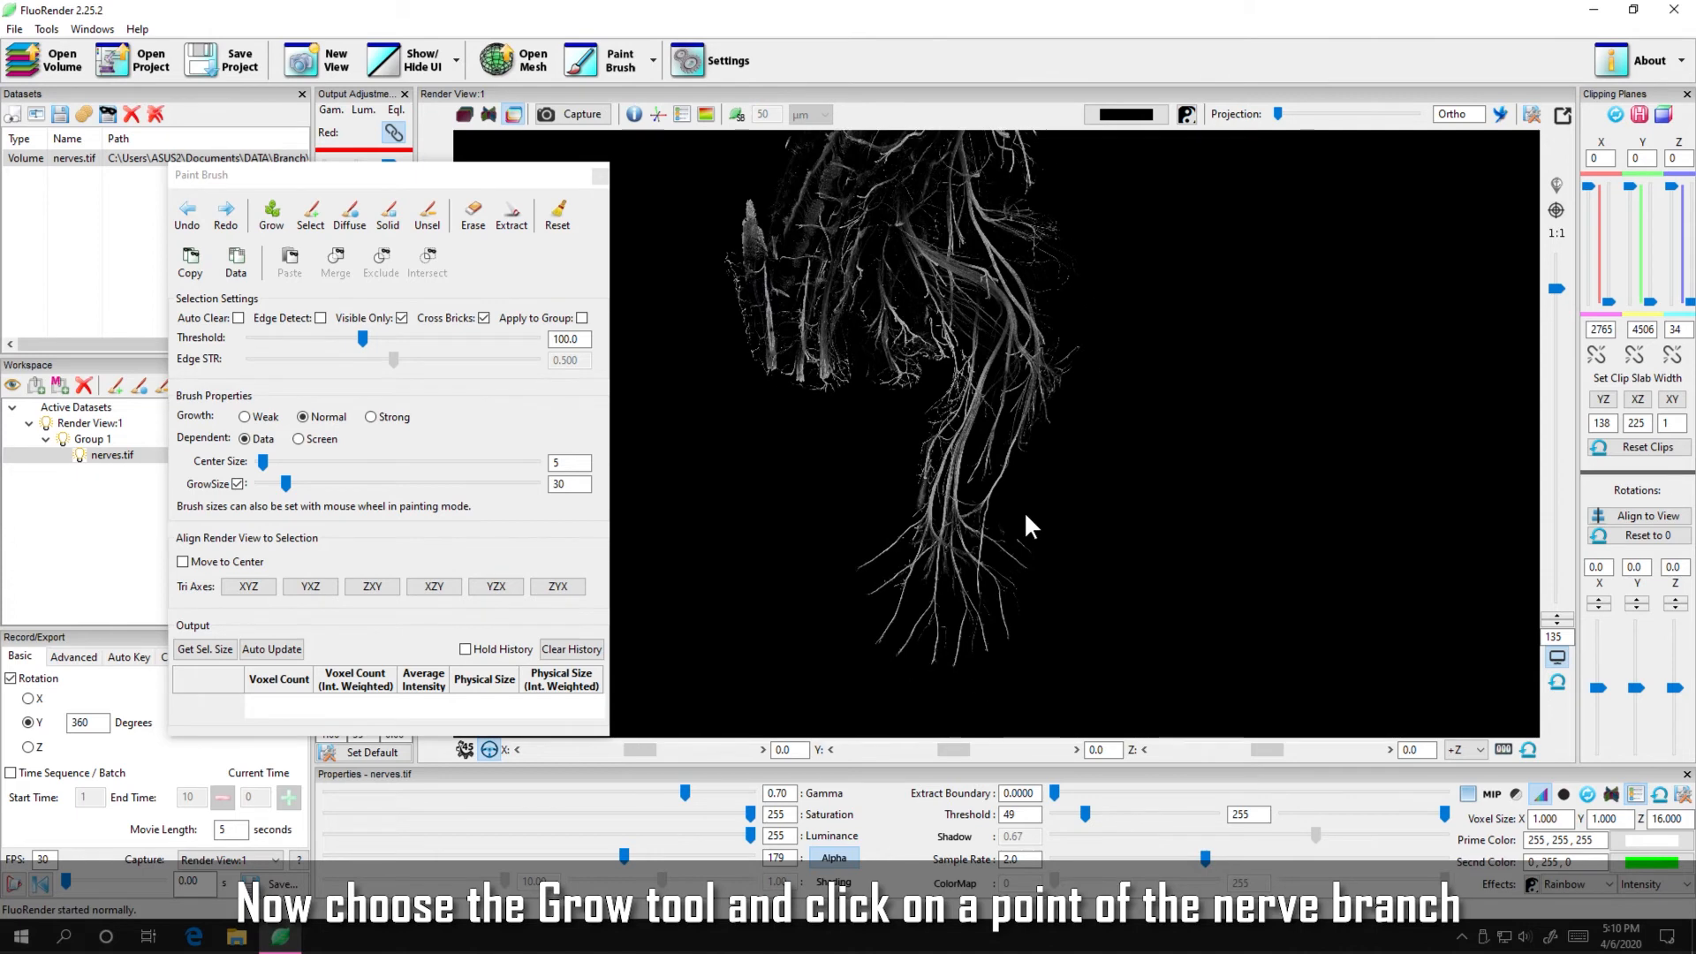
scroll(1018, 507, up, 10)
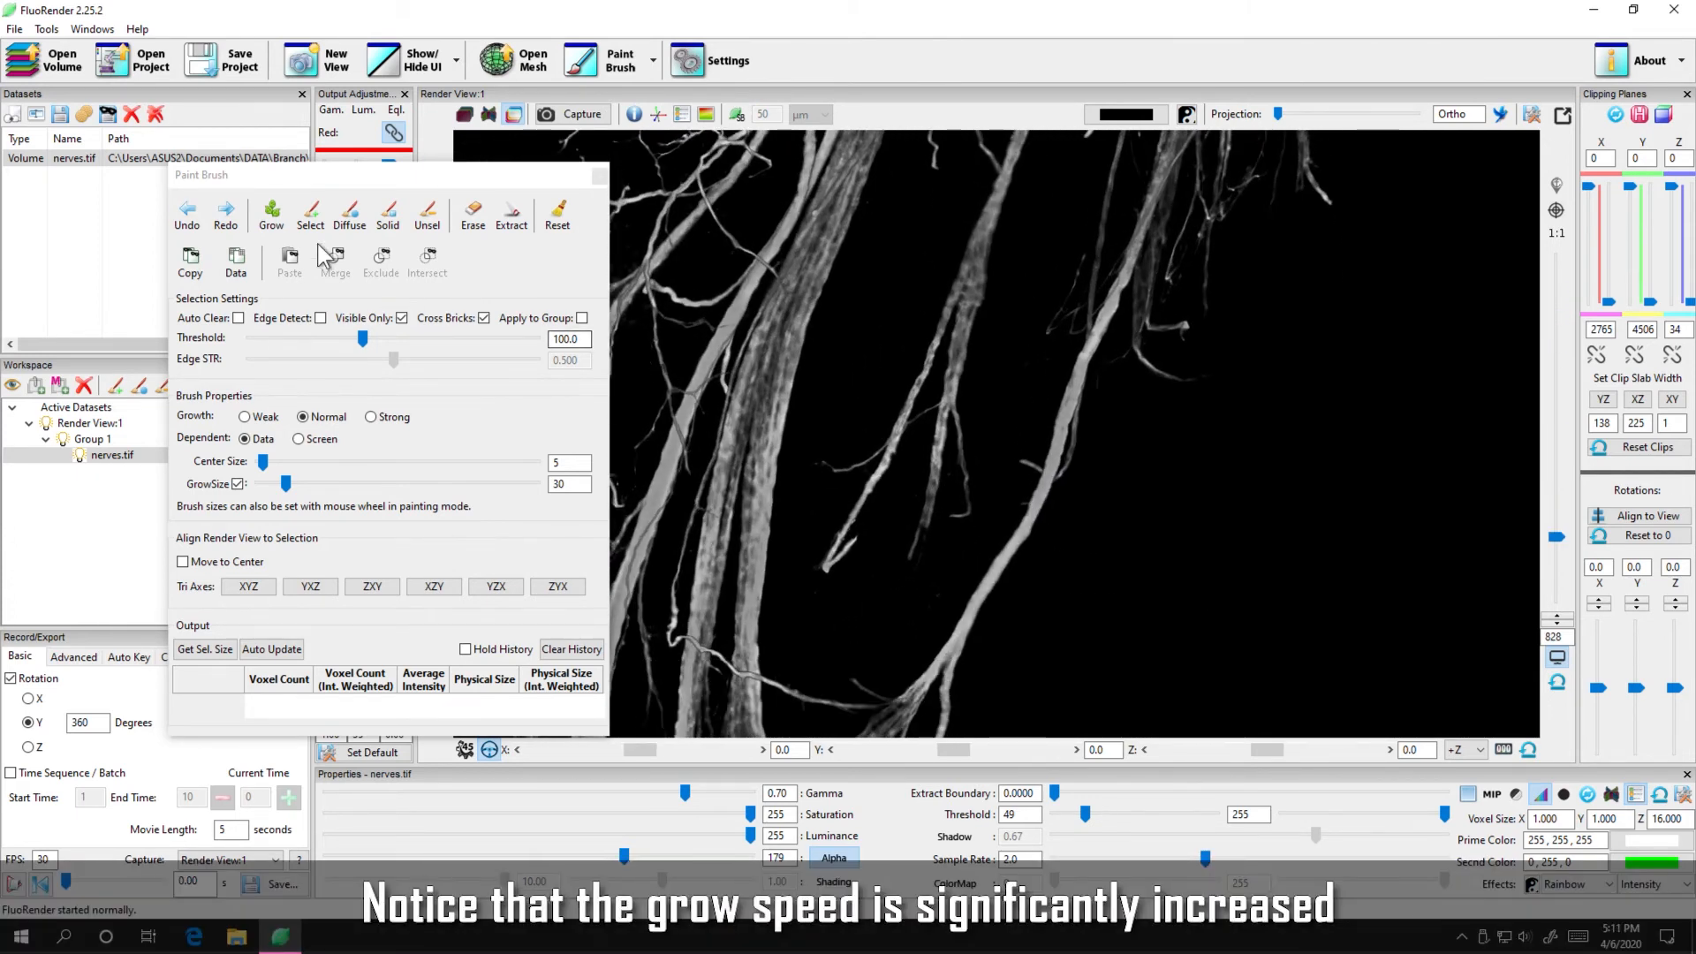
click(273, 215)
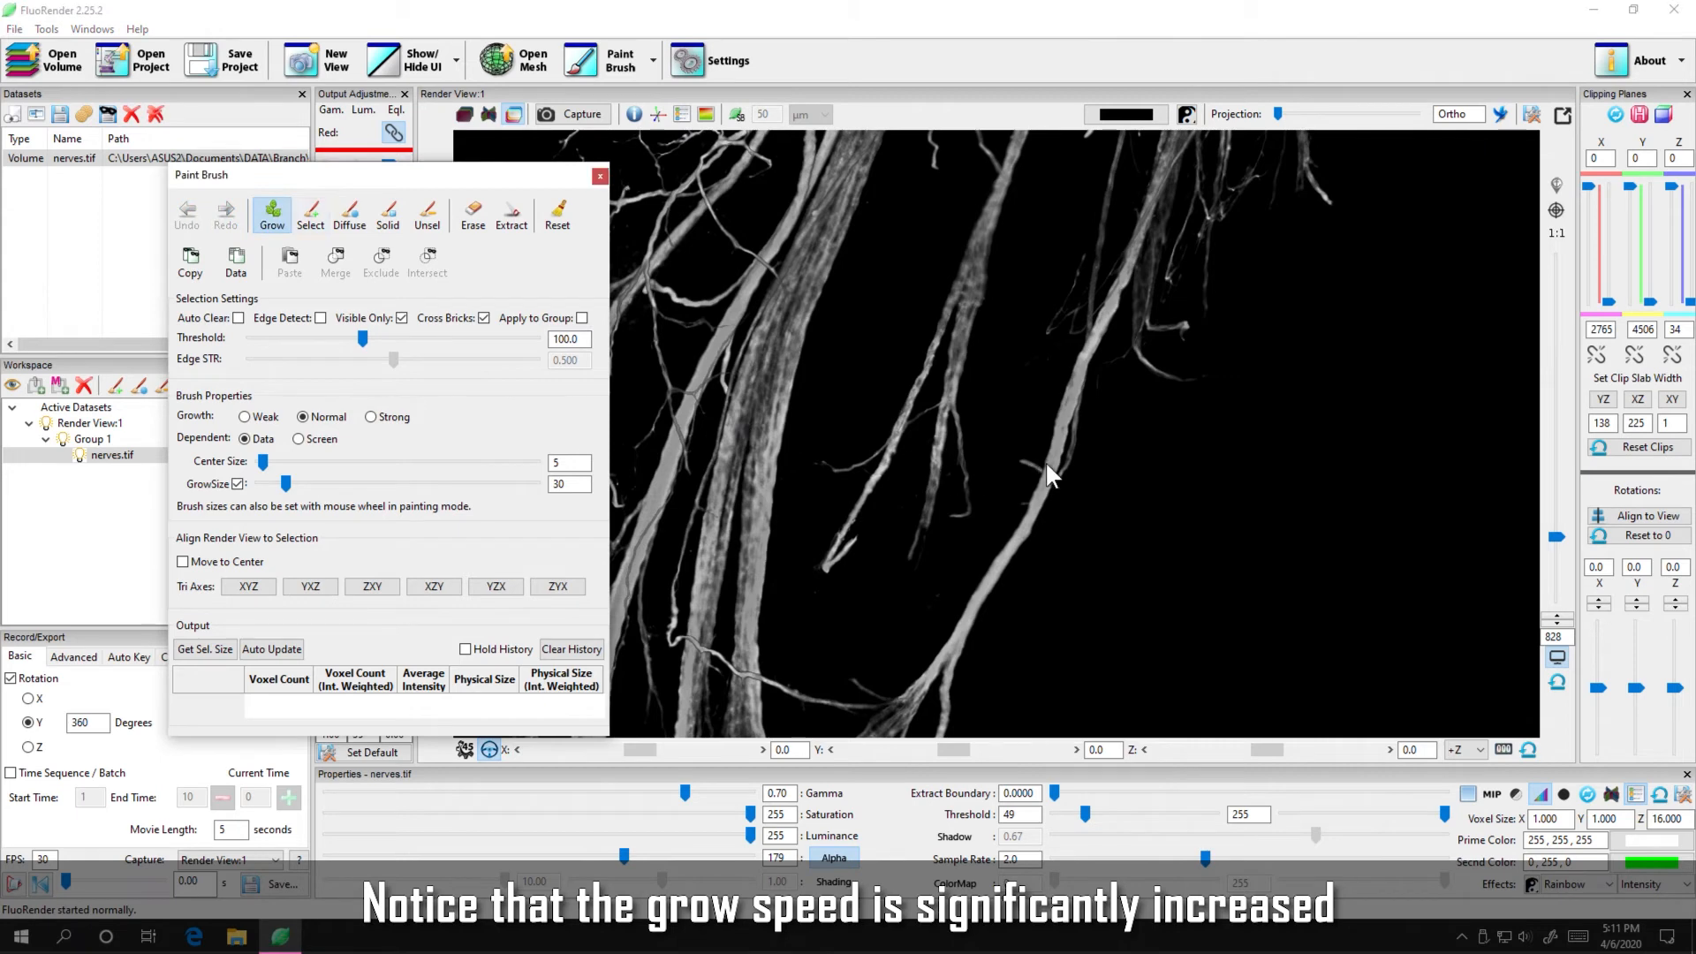
drag(1053, 463, 1057, 465)
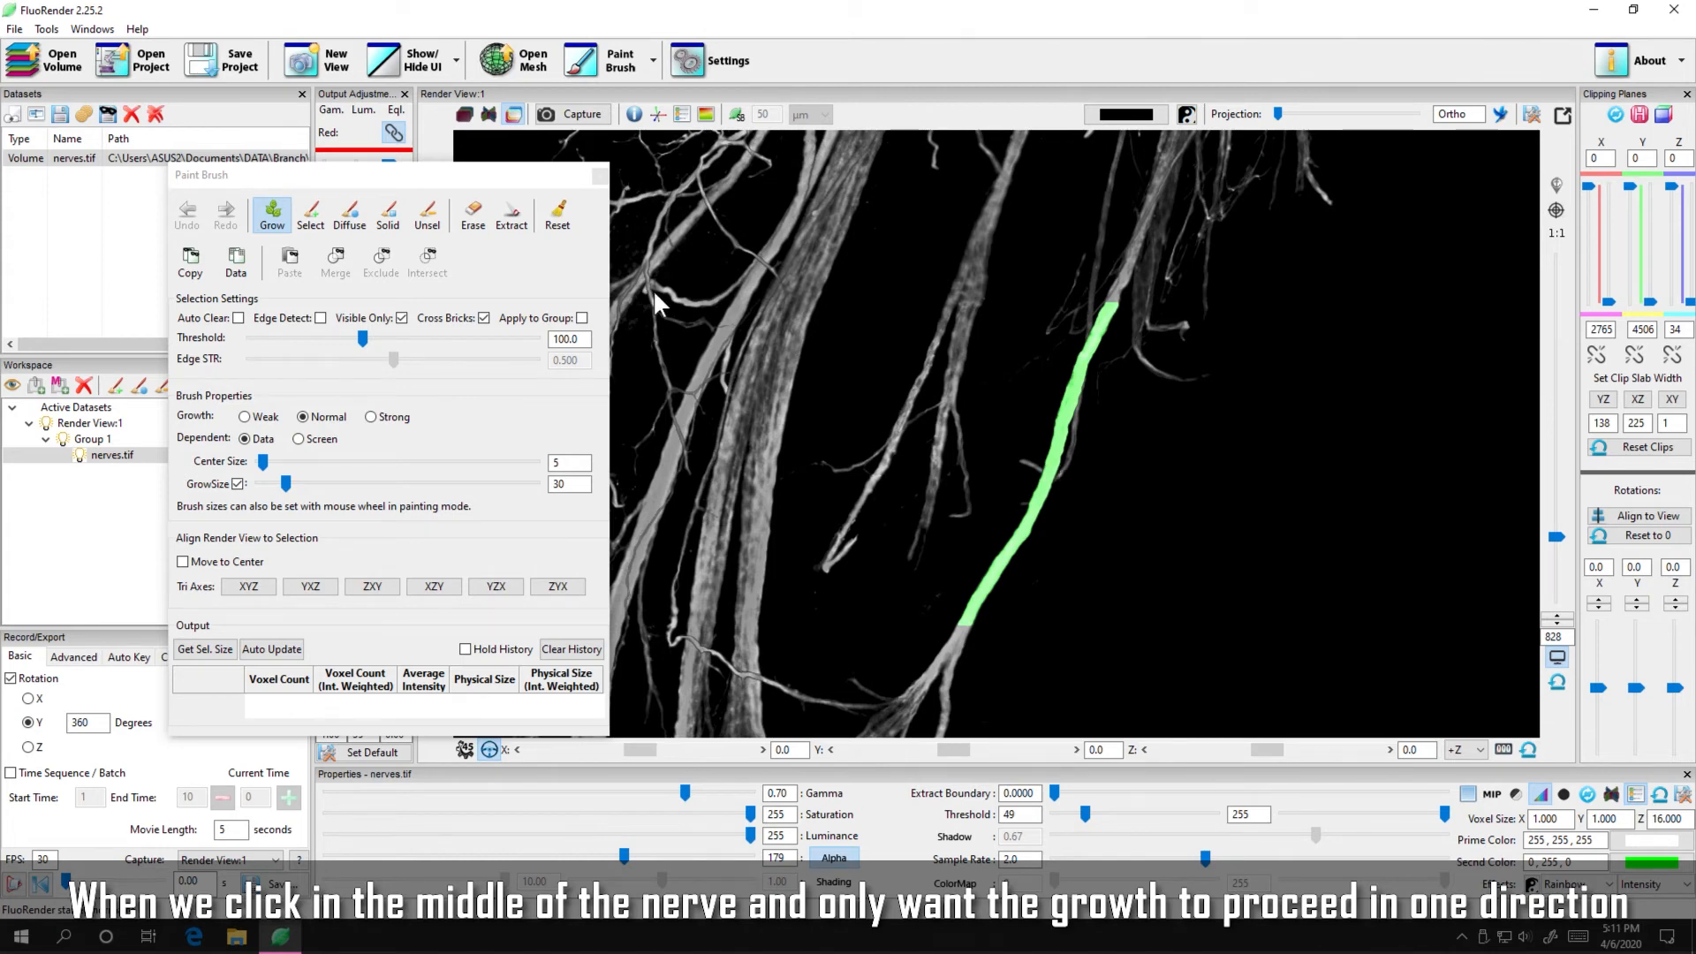
Clear the selection and grow a new one only downward from the middle of the same nerve toward its fork.
click(559, 219)
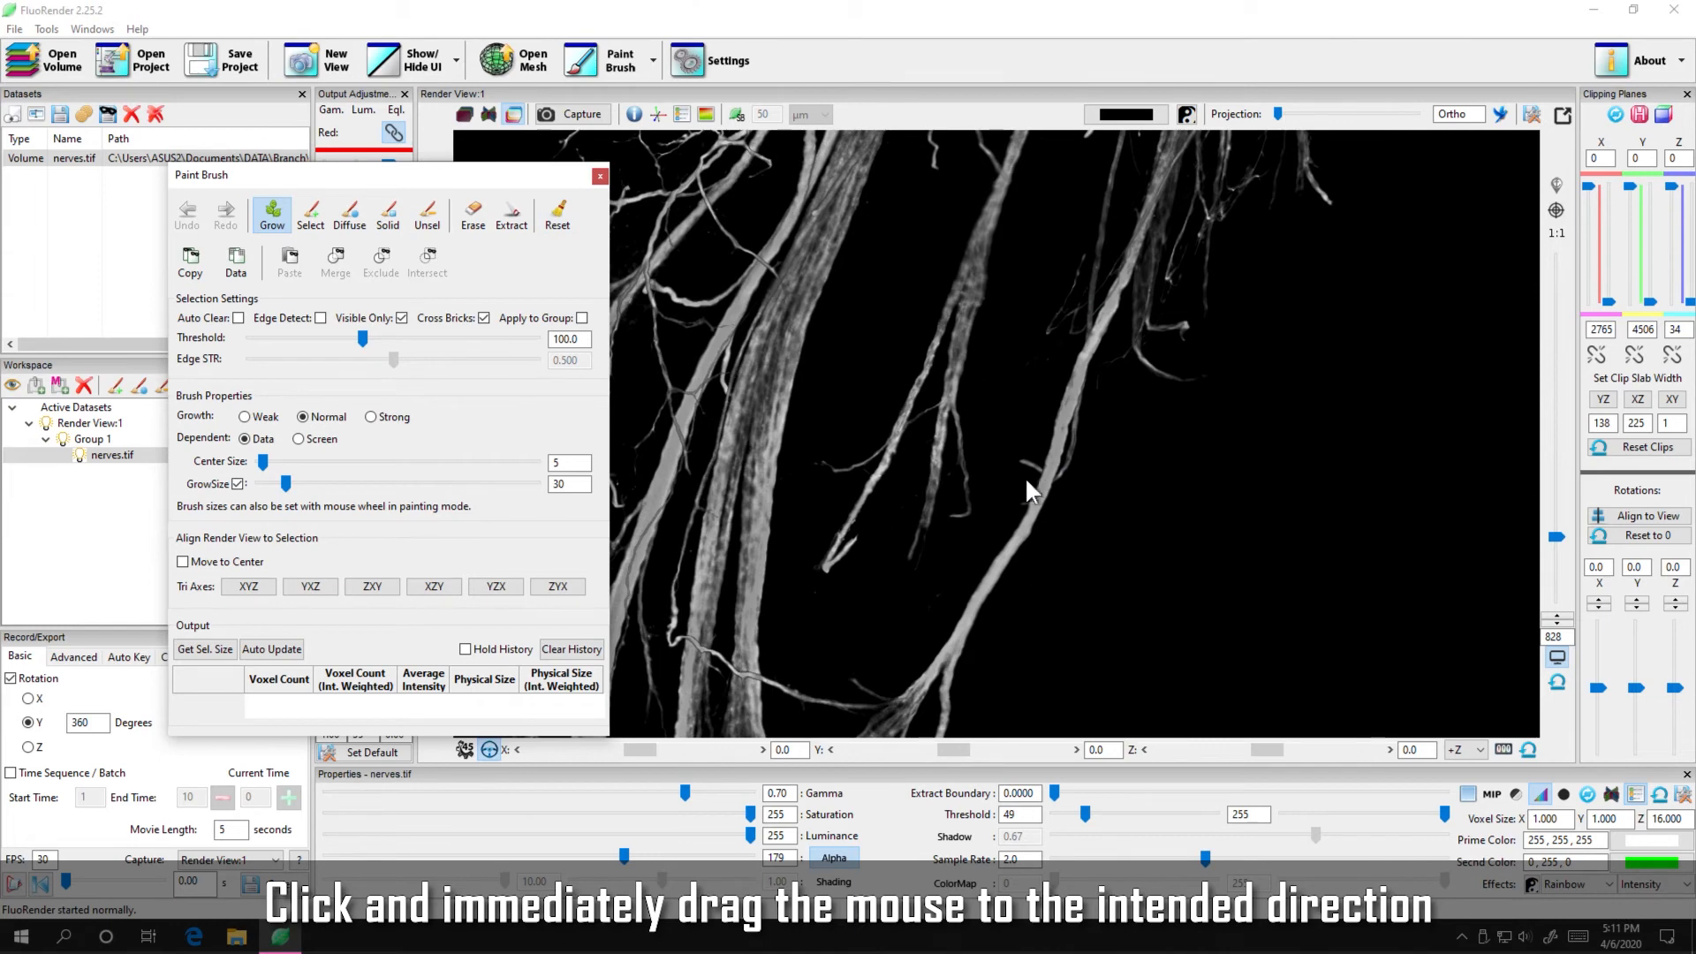
drag(1053, 466, 1043, 491)
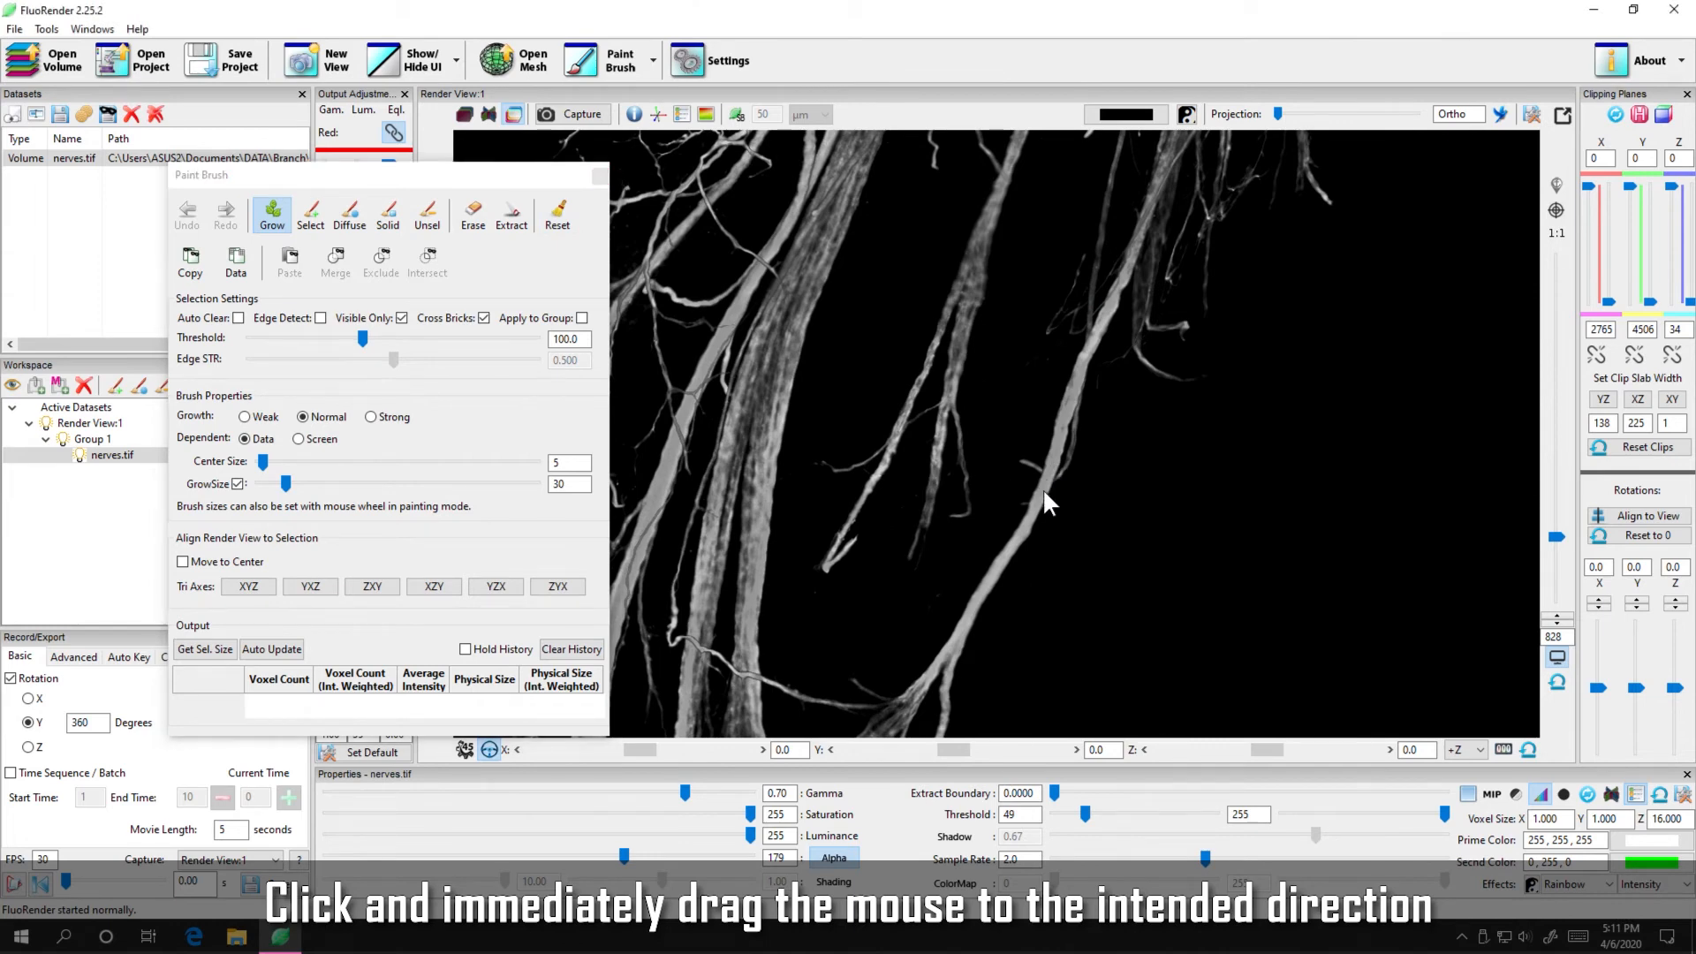
drag(1013, 589, 999, 661)
Extend the grow selection from the fork down along the long straight sub-branch to its lower tip.
middle_drag(1010, 684, 1026, 517)
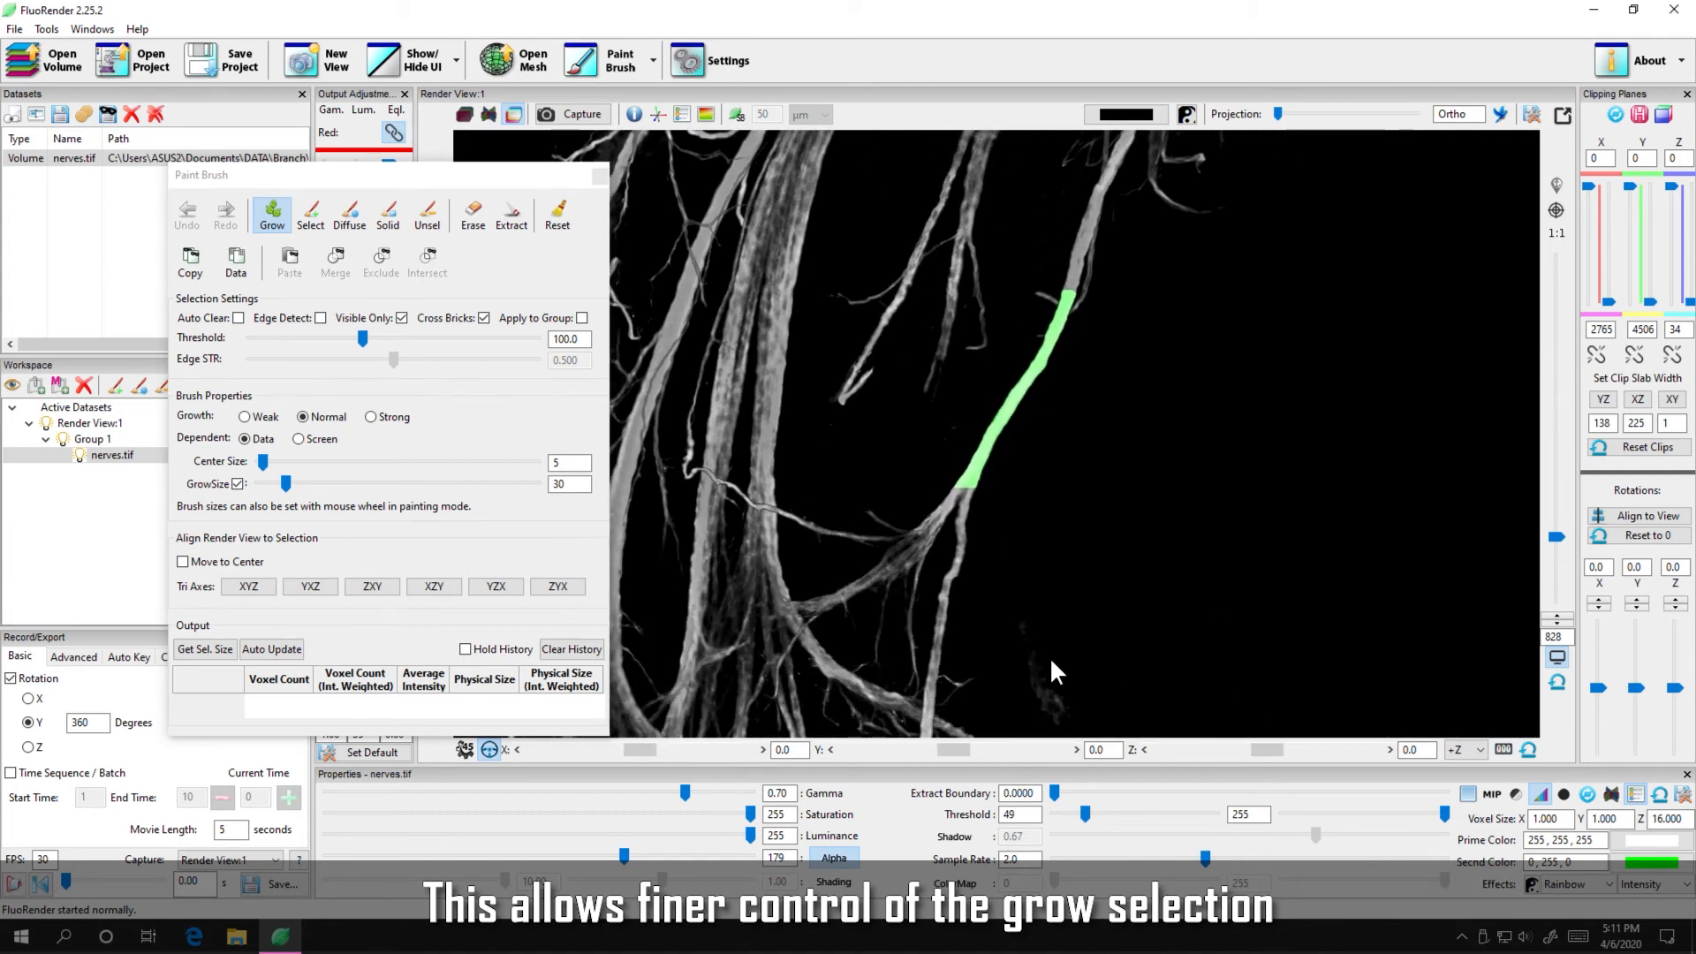
middle_drag(1049, 655, 1069, 550)
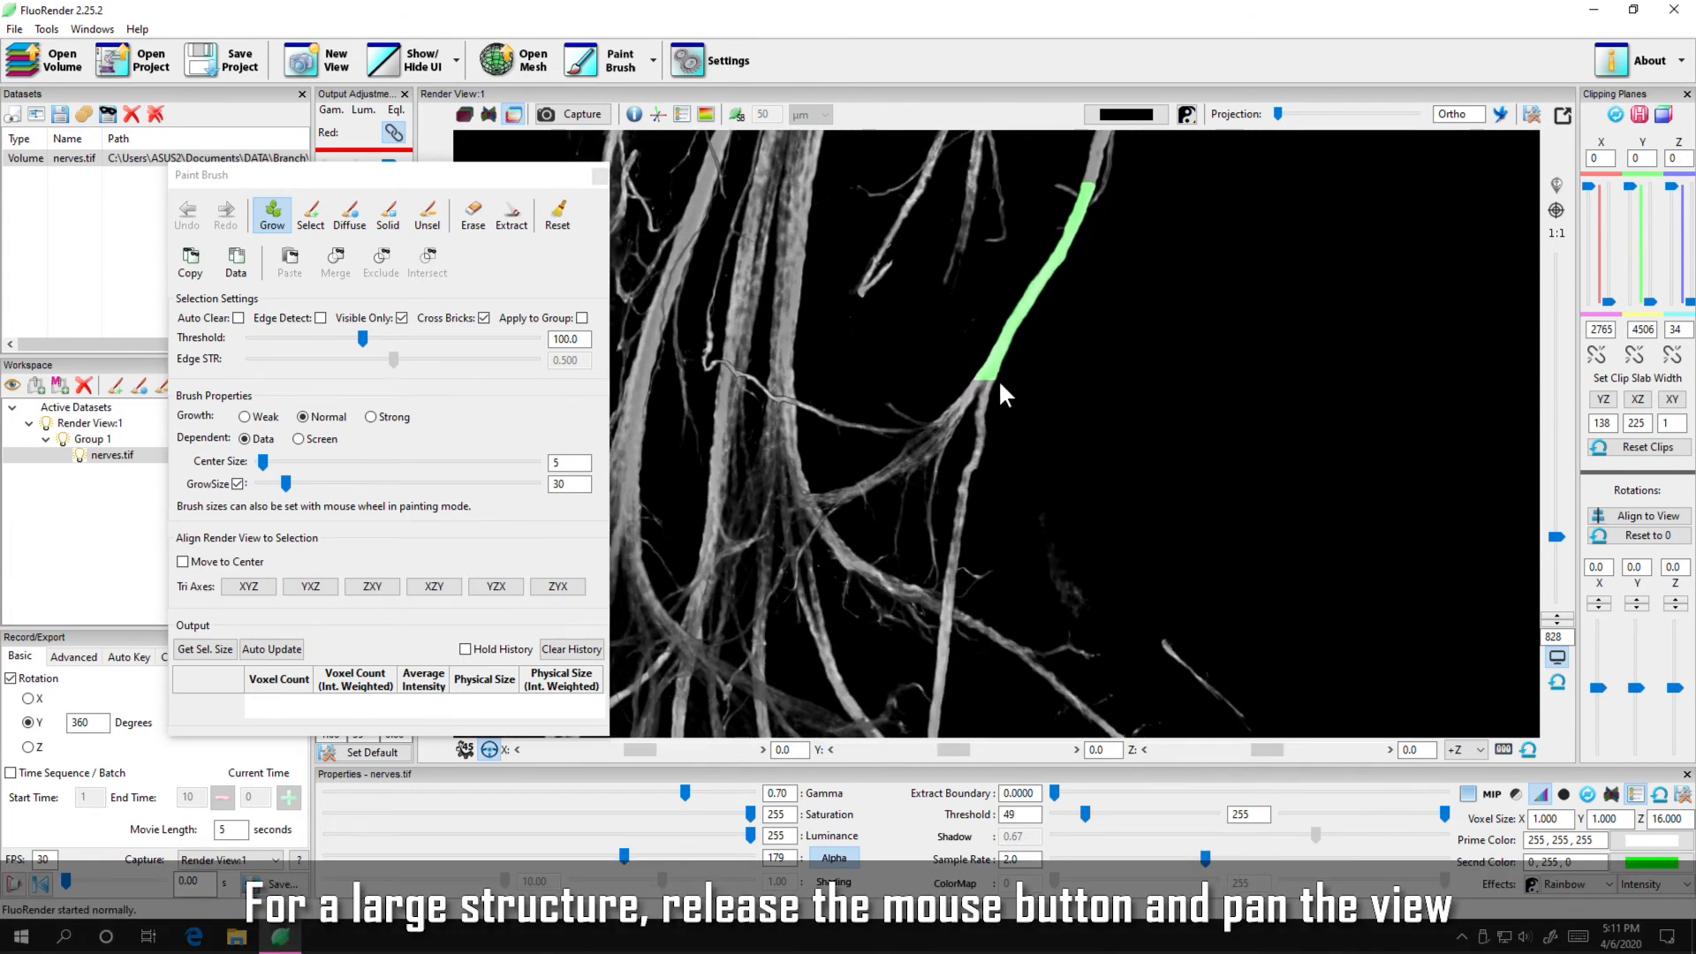
mouse_move(991, 376)
mouse_down()
mouse_move(951, 590)
mouse_move(997, 574)
mouse_up()
middle_drag(1012, 601, 1048, 426)
drag(1048, 405, 1025, 623)
middle_drag(1041, 617, 1069, 342)
mouse_move(1062, 348)
mouse_down()
mouse_move(1037, 549)
mouse_move(1060, 648)
mouse_move(1062, 606)
mouse_up()
middle_drag(1064, 609, 1066, 472)
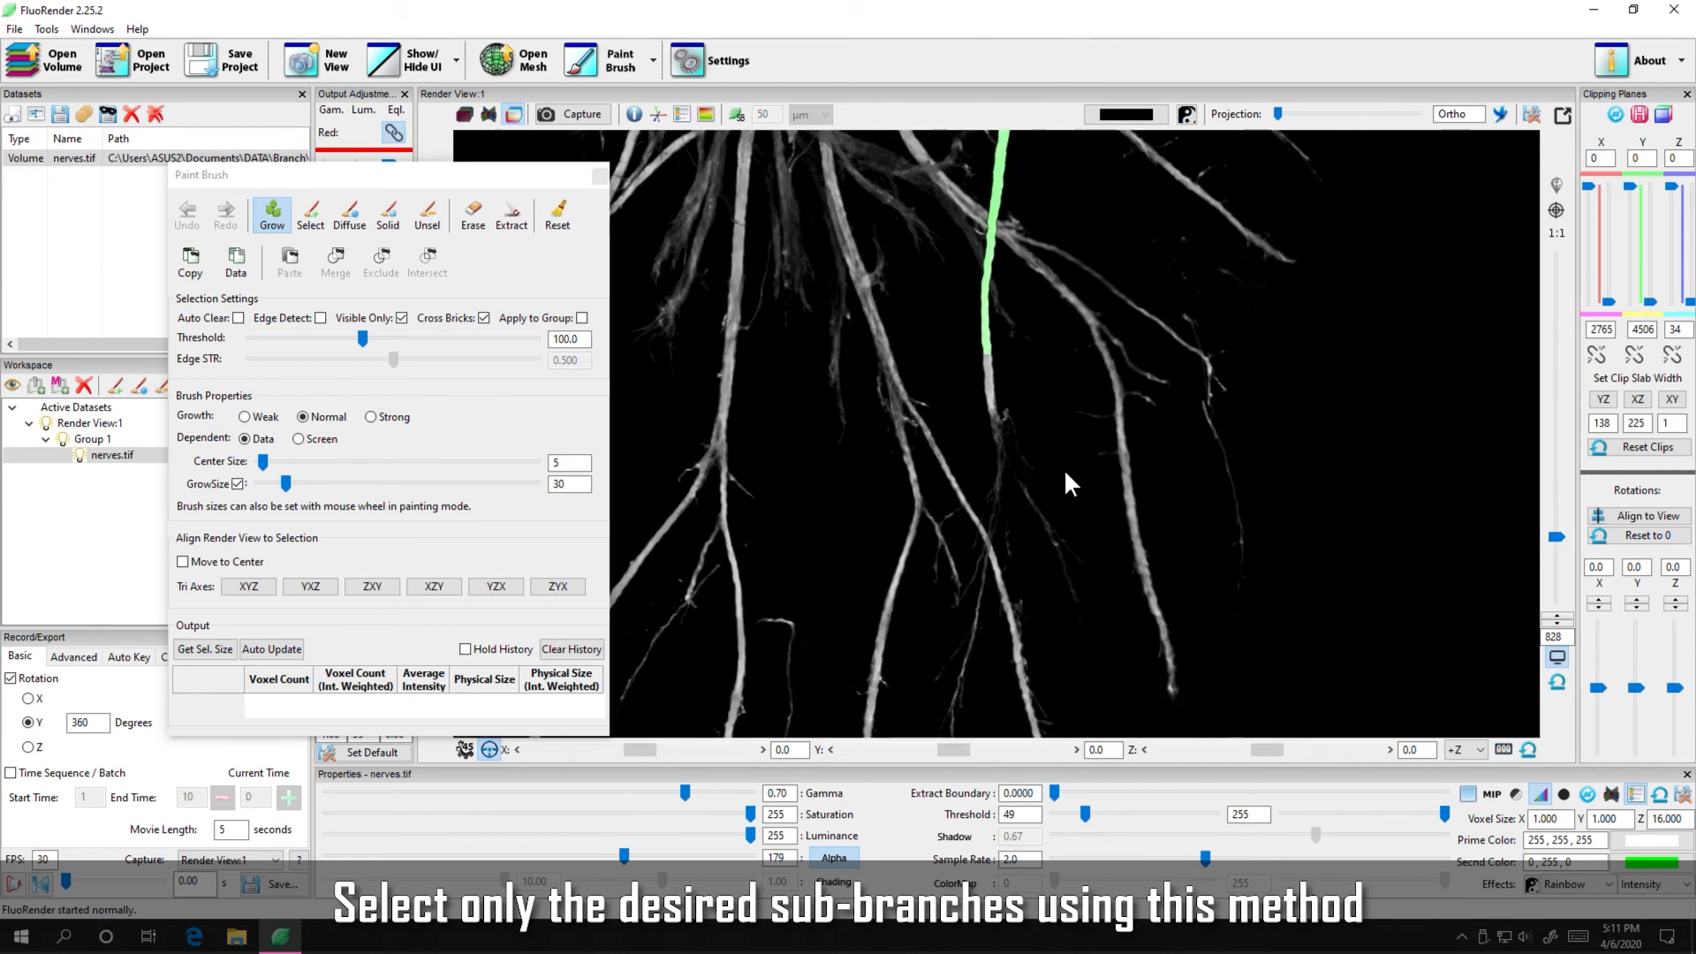
mouse_move(1062, 374)
mouse_down()
mouse_move(1067, 503)
mouse_move(1112, 648)
mouse_up()
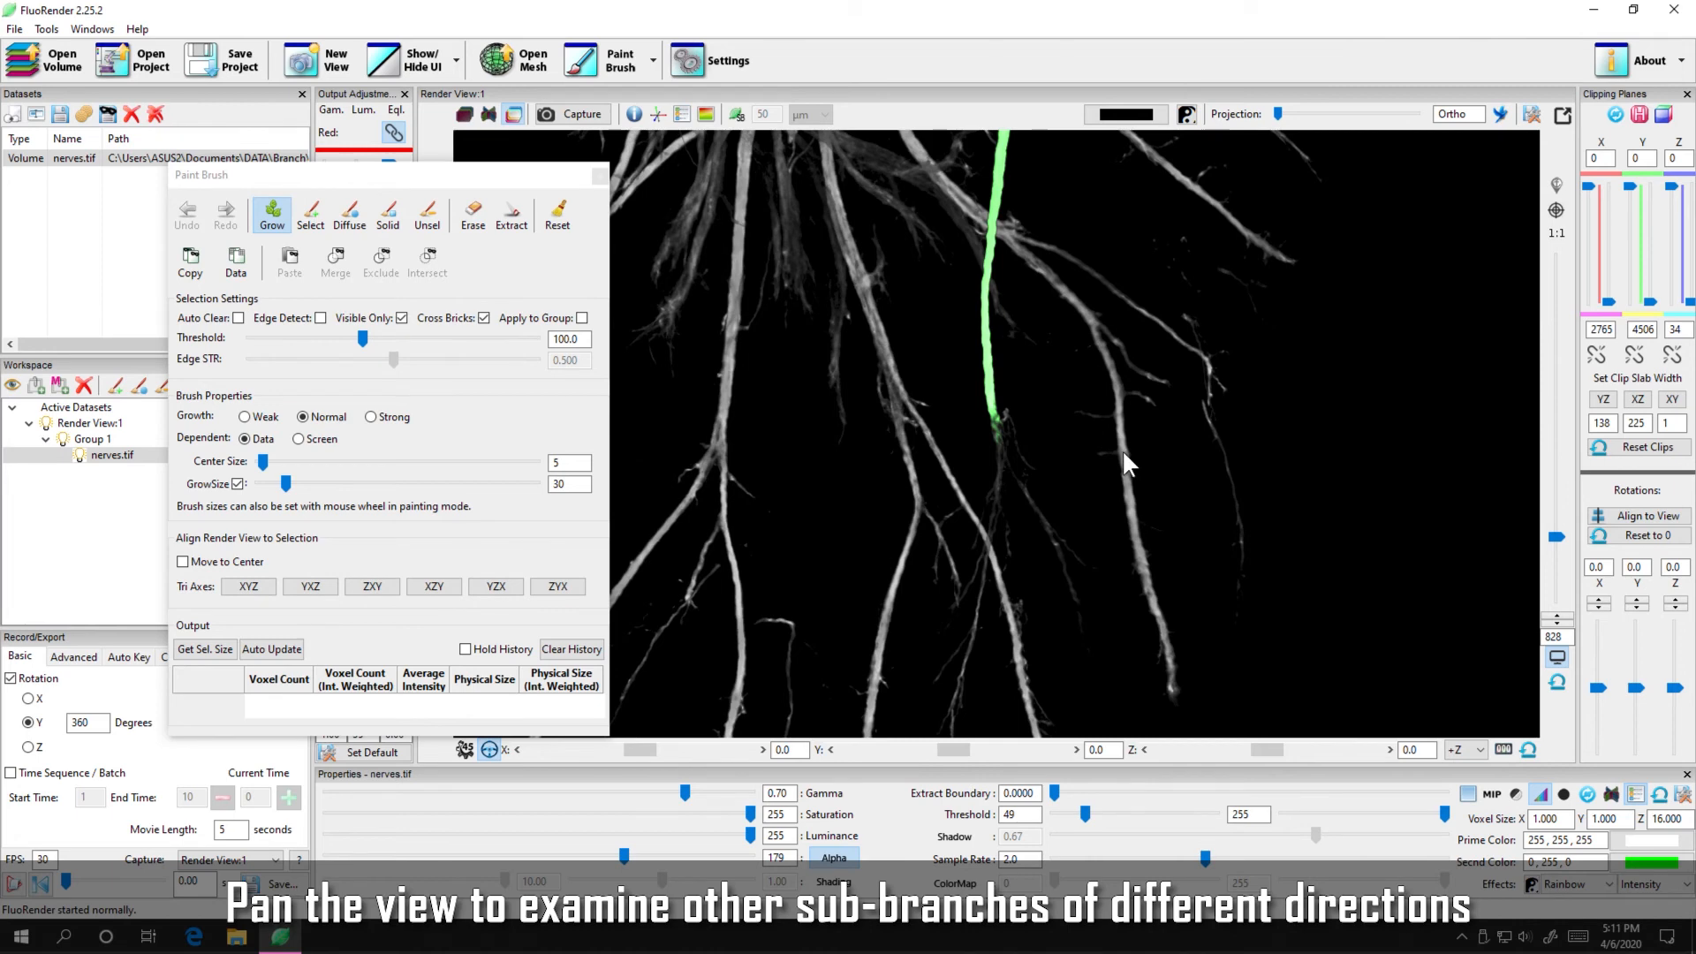
Return to the fork and grow the selection along the sub-branches that split off to its left.
mouse_move(1117, 169)
middle_down()
mouse_move(1104, 554)
mouse_move(1119, 596)
middle_up()
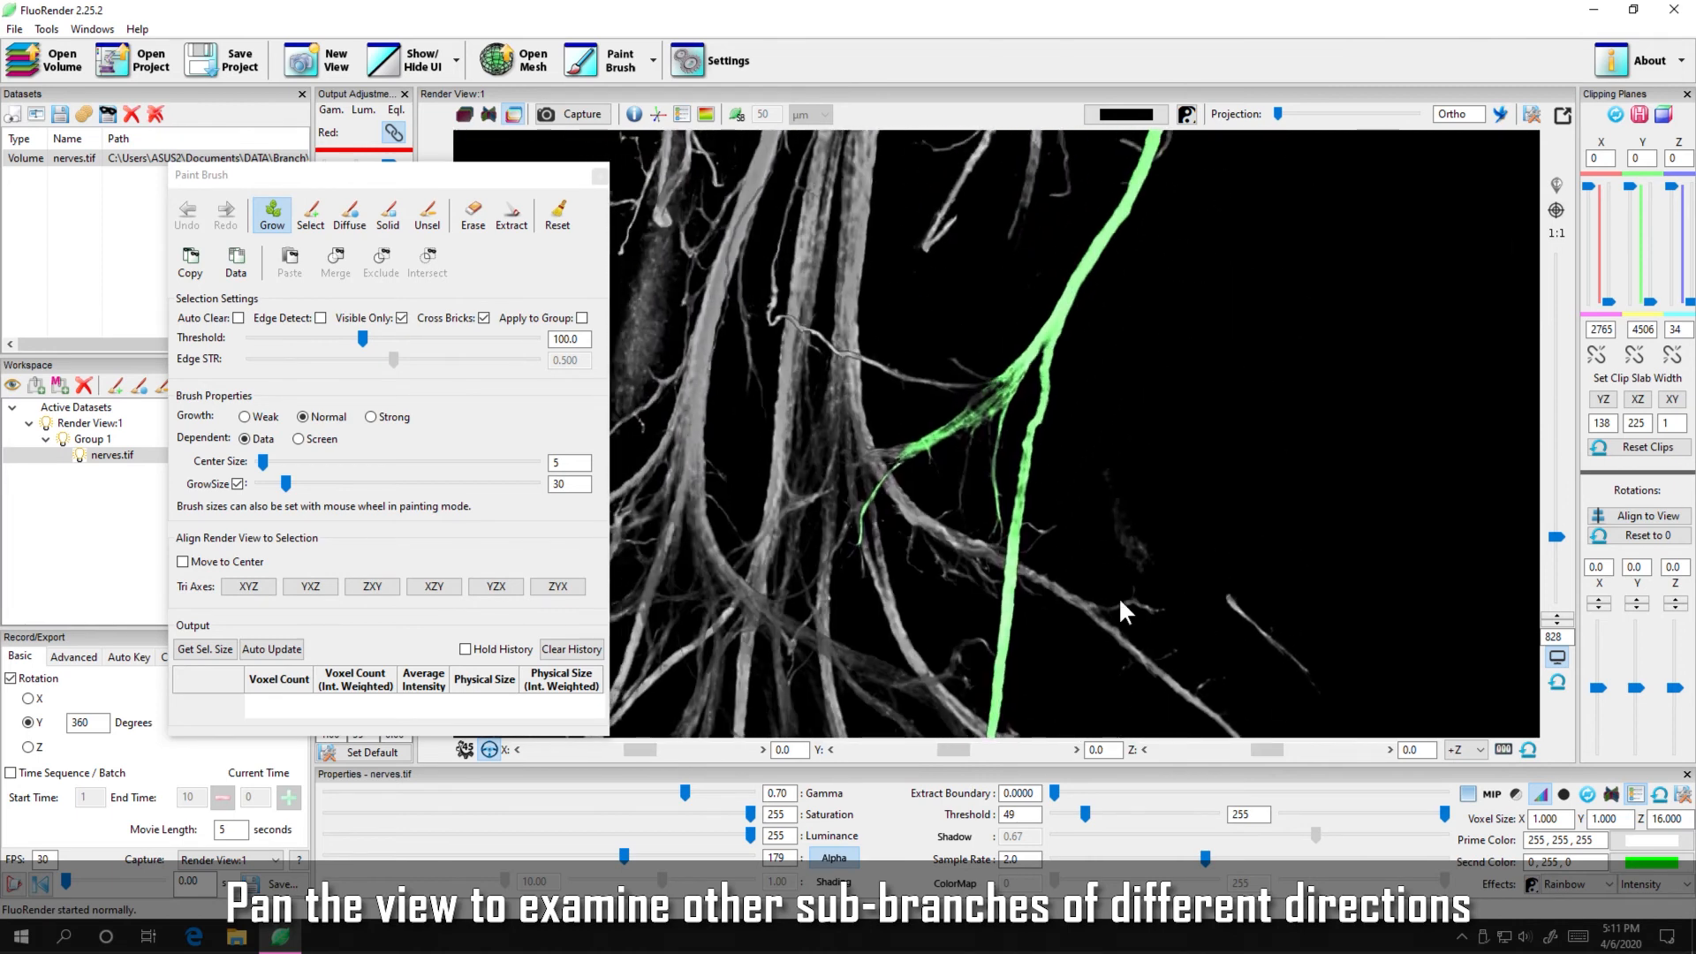
middle_drag(1116, 431, 1177, 510)
drag(1058, 422, 899, 408)
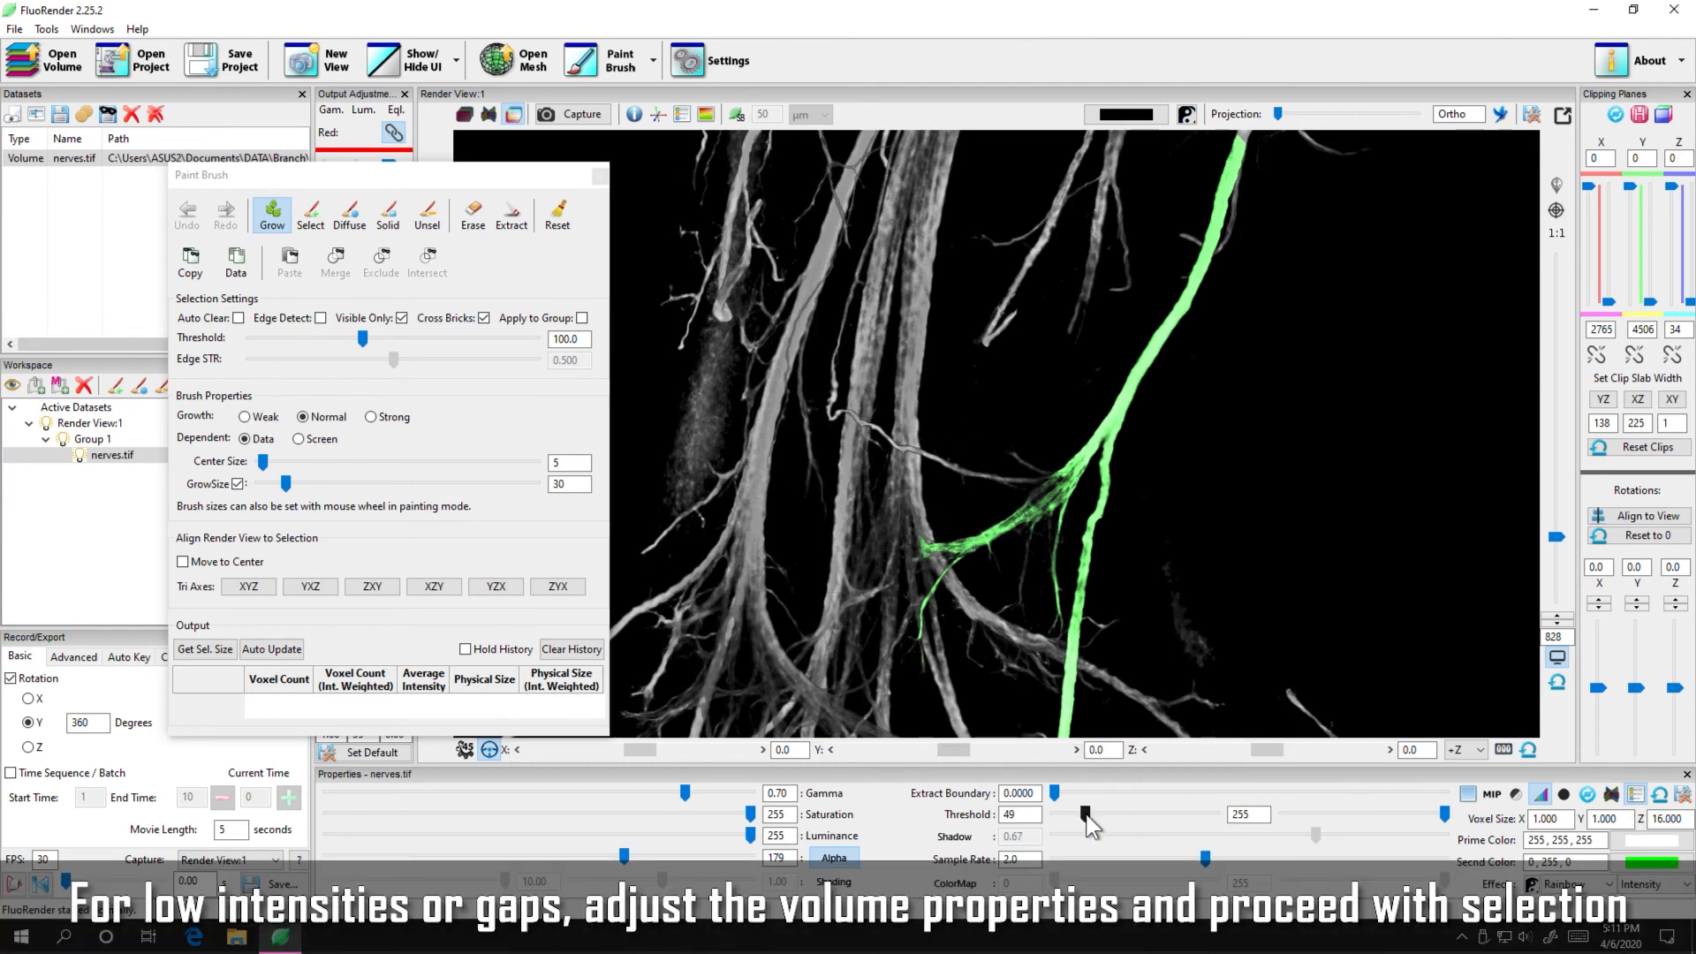
Lower the volume threshold to 13 and the selection threshold to 73.4, and grow the selection along the thin faint fiber left of the fork.
drag(1087, 815, 1064, 816)
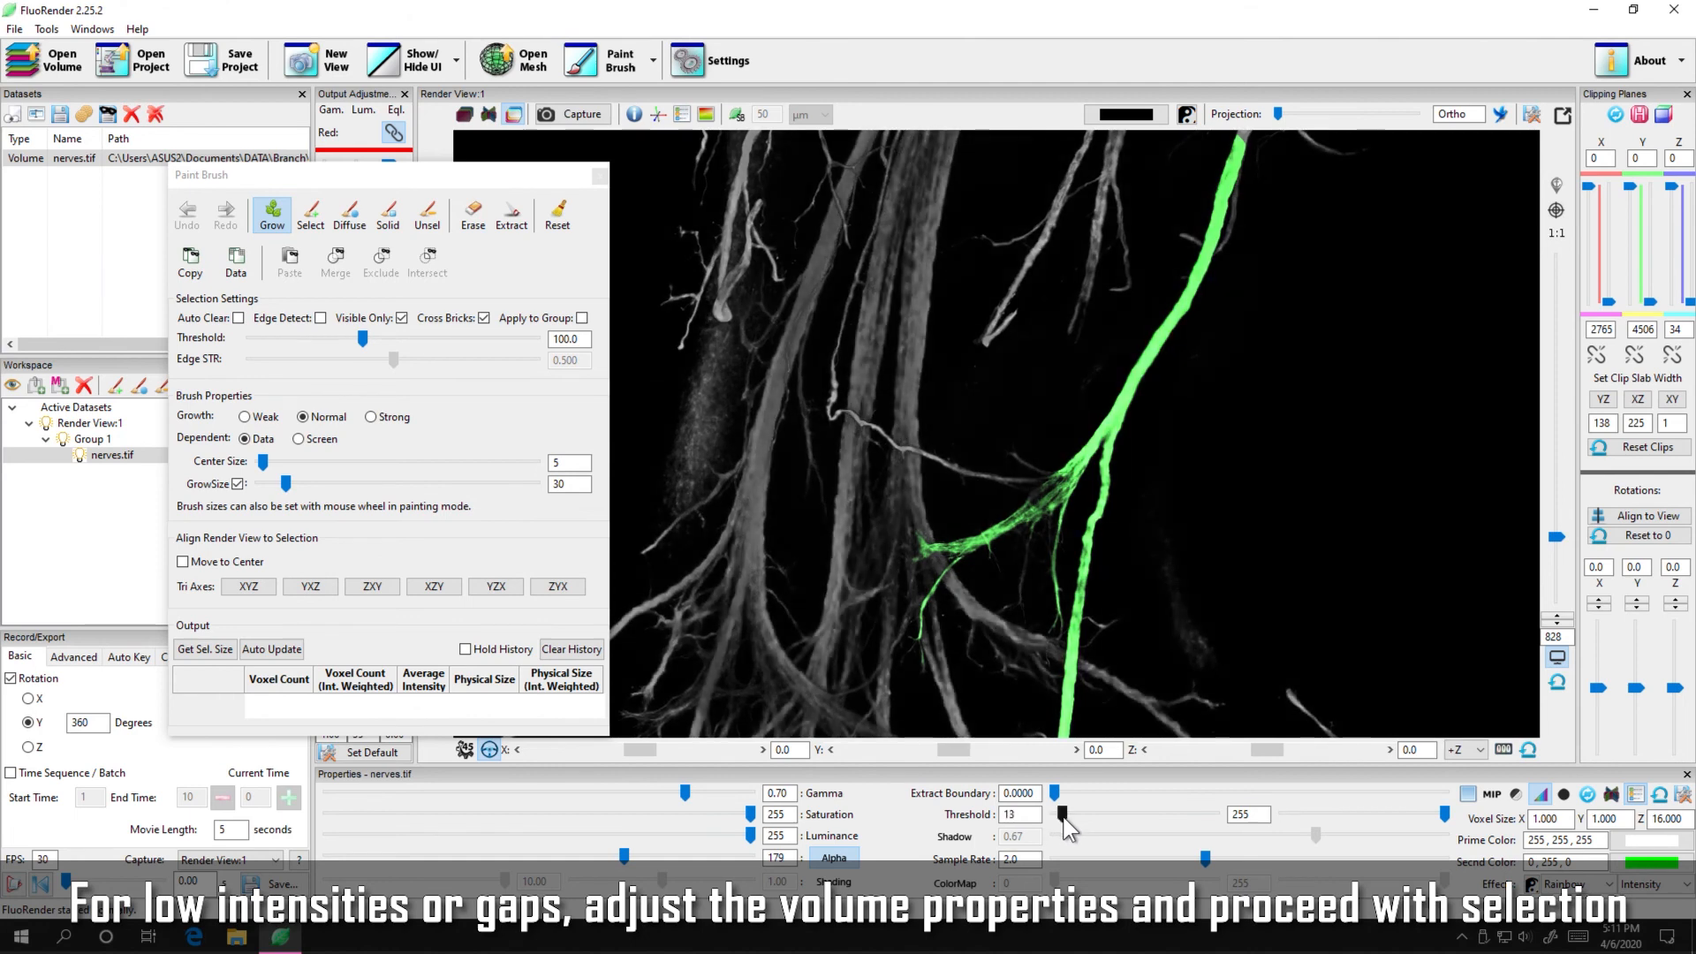
drag(357, 341, 332, 342)
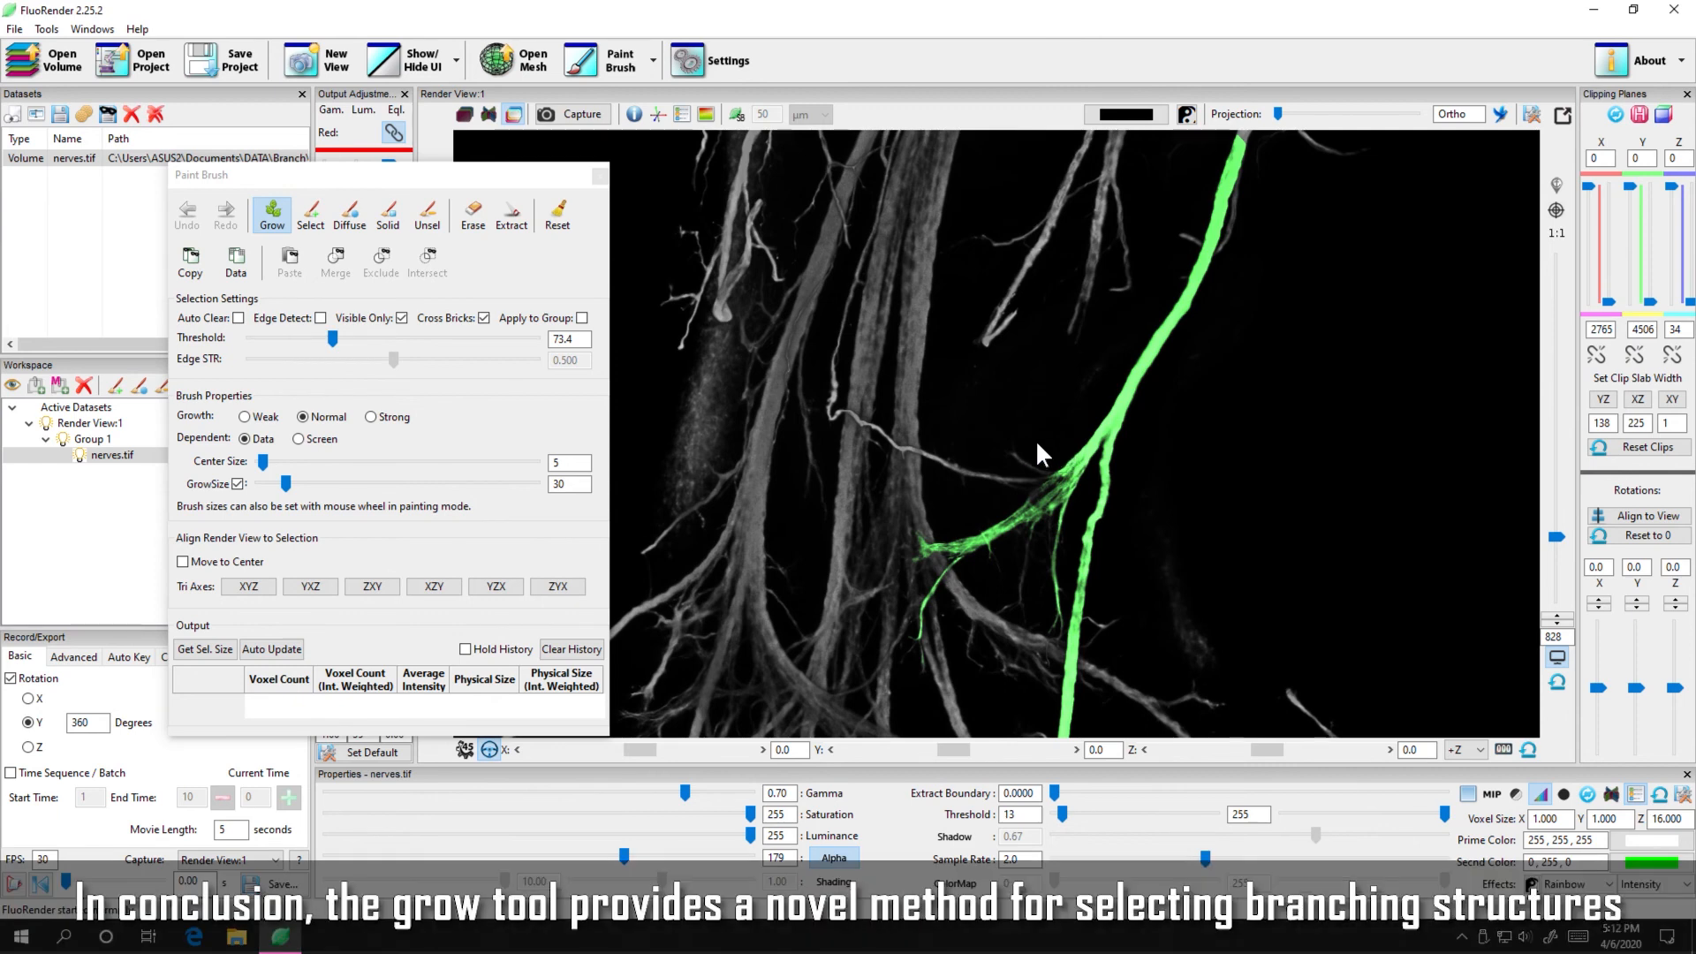
drag(958, 421, 841, 390)
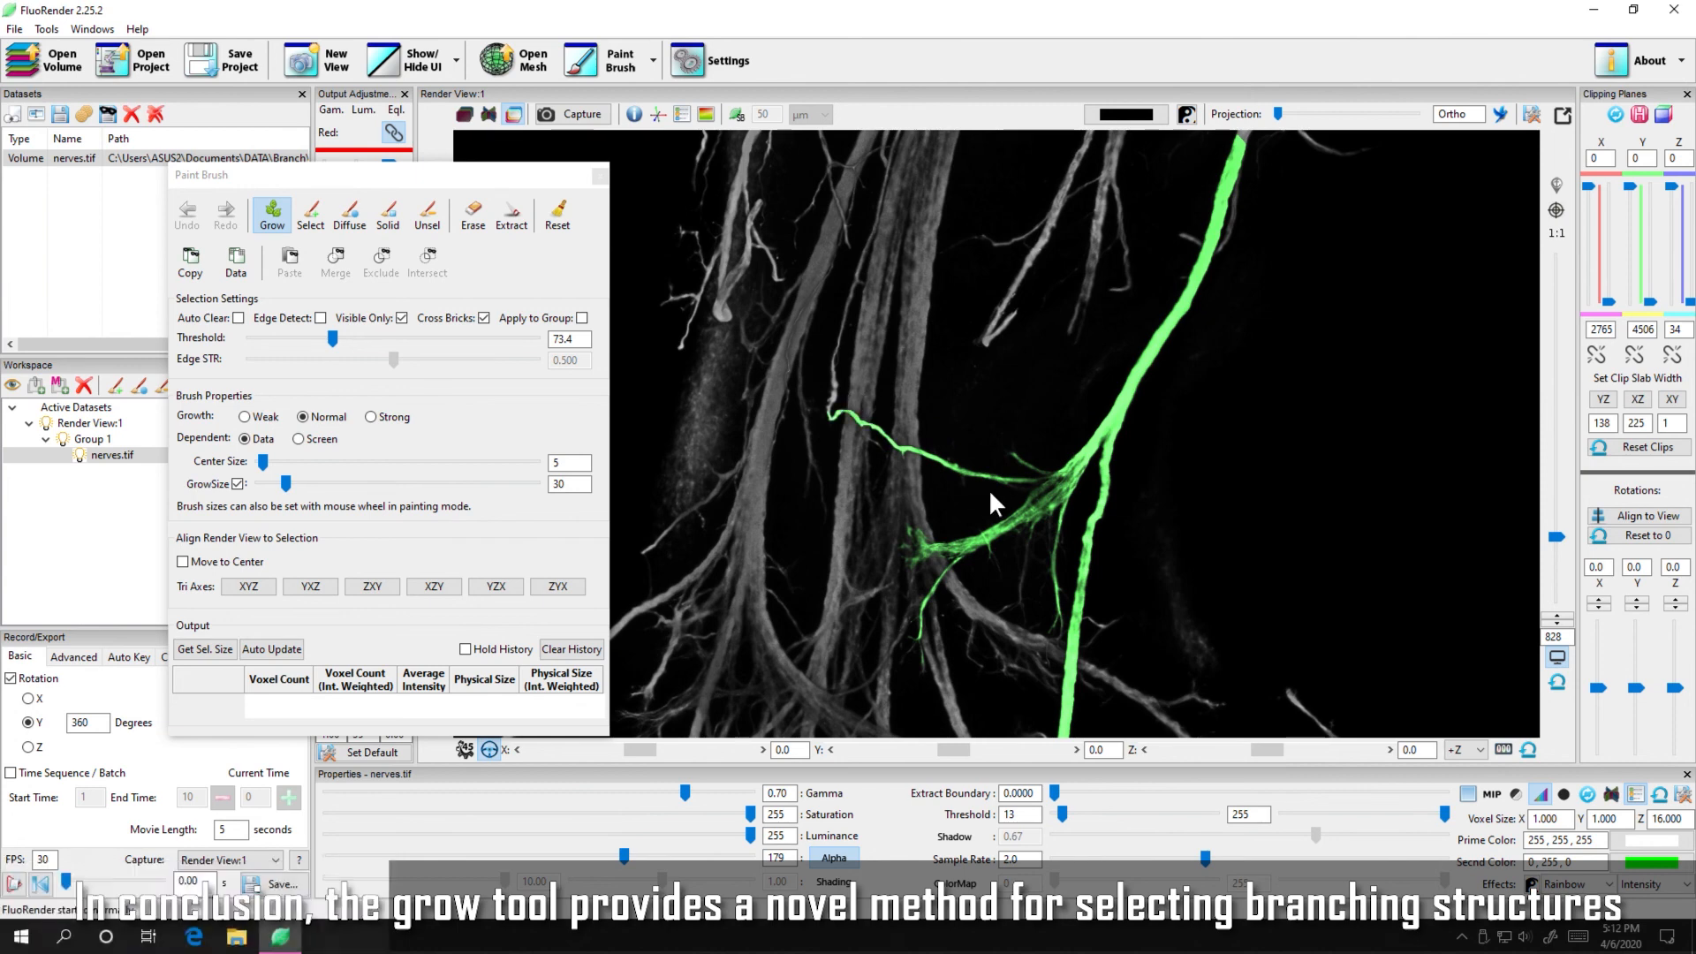
middle_drag(1150, 582, 1144, 430)
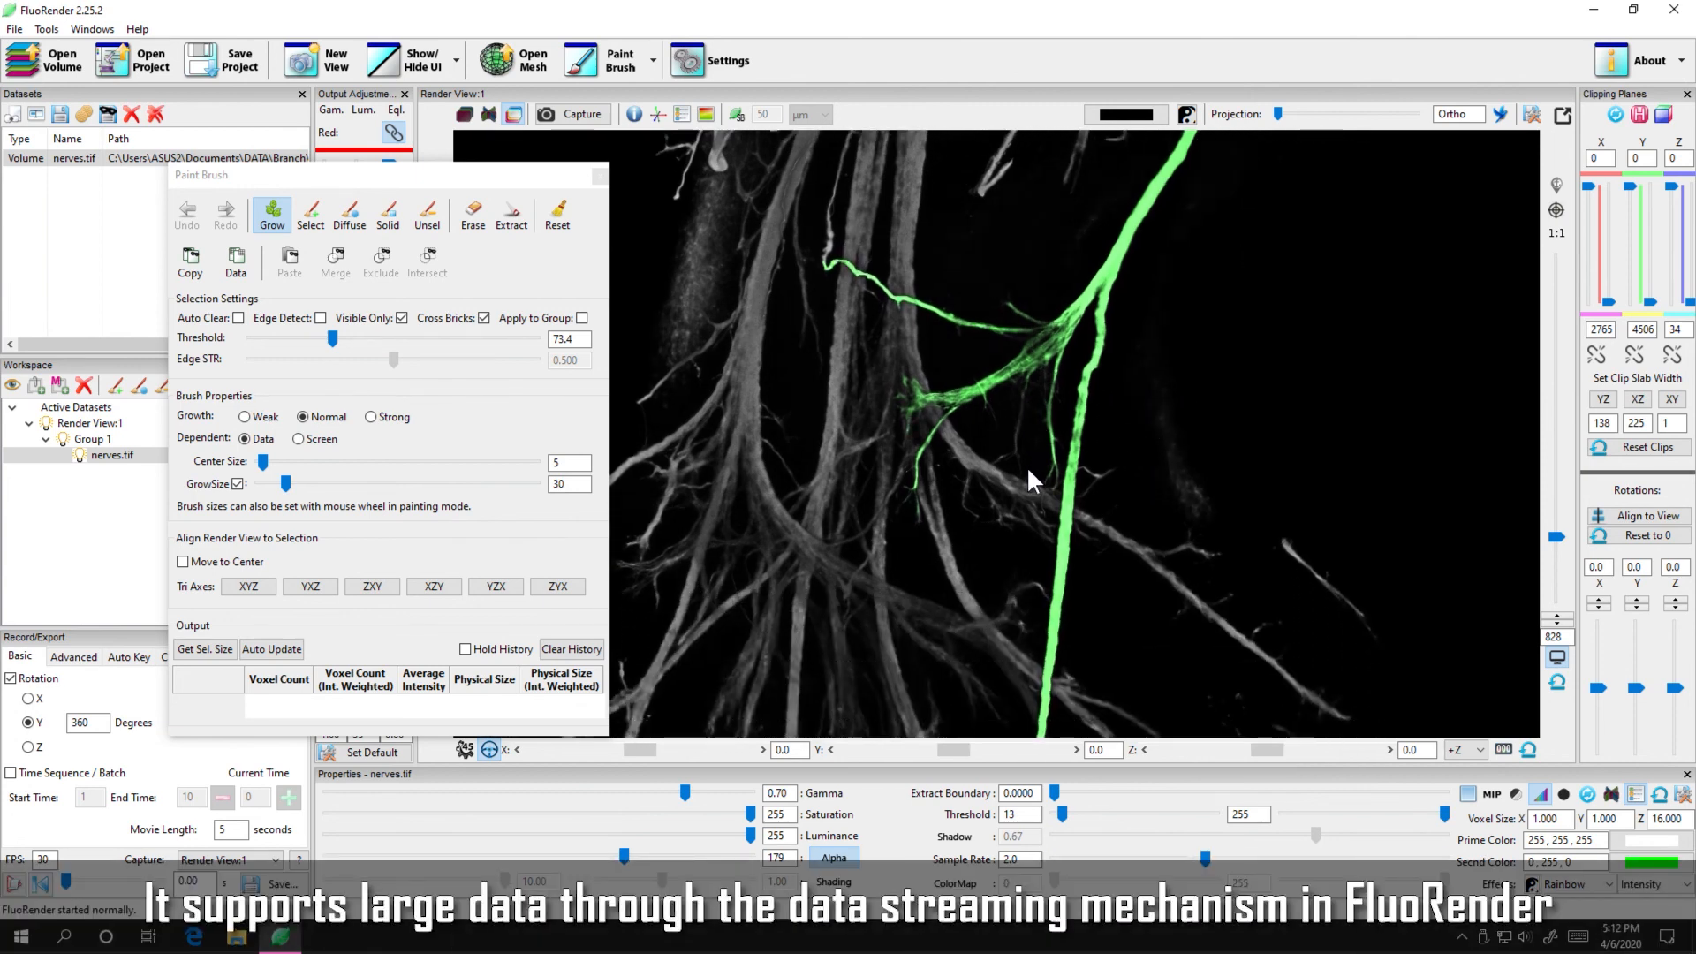
middle_drag(1102, 662, 1105, 290)
middle_drag(1105, 614, 1084, 442)
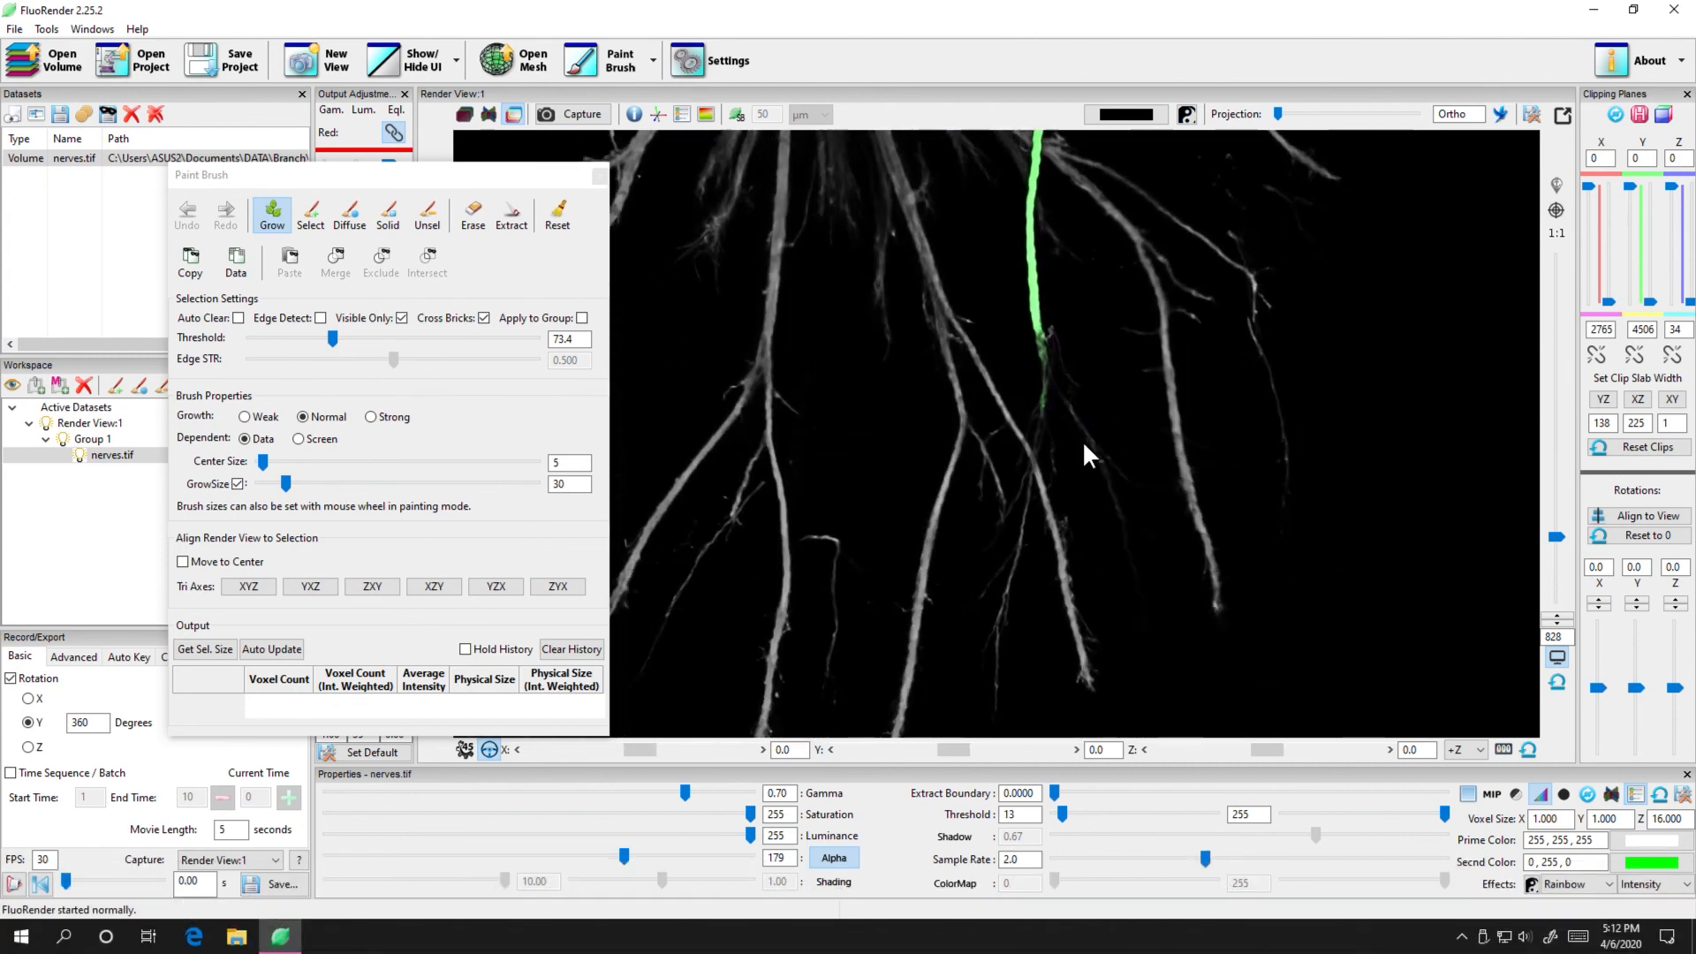